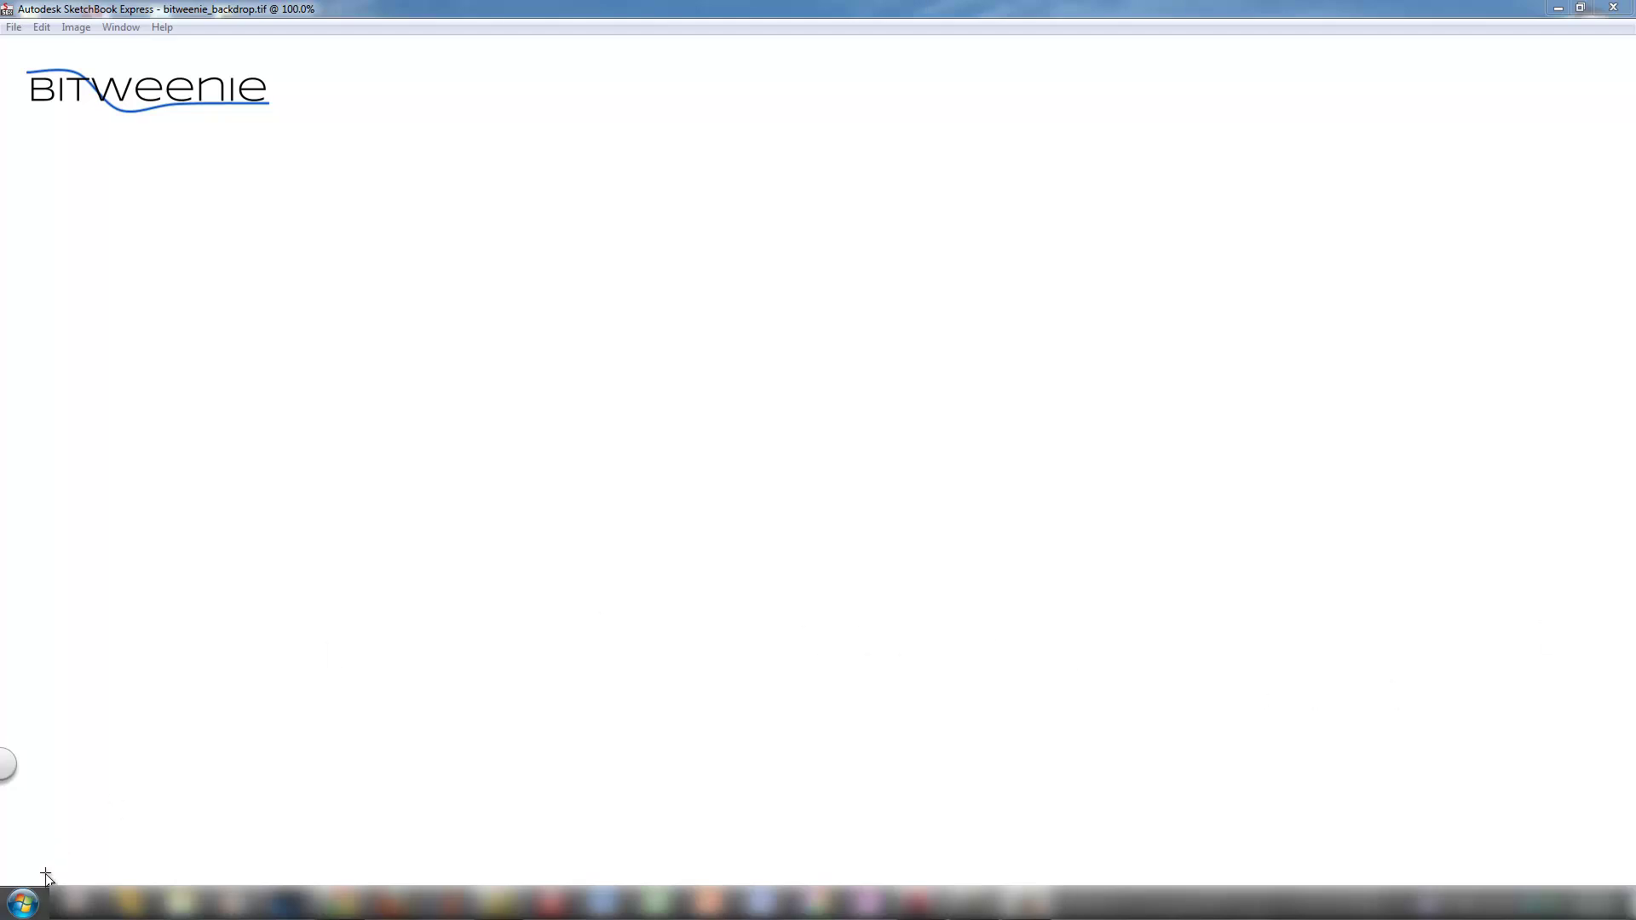
Launch System Generator from the Xilinx ISE Design Suite 13.2 program group
click(622, 677)
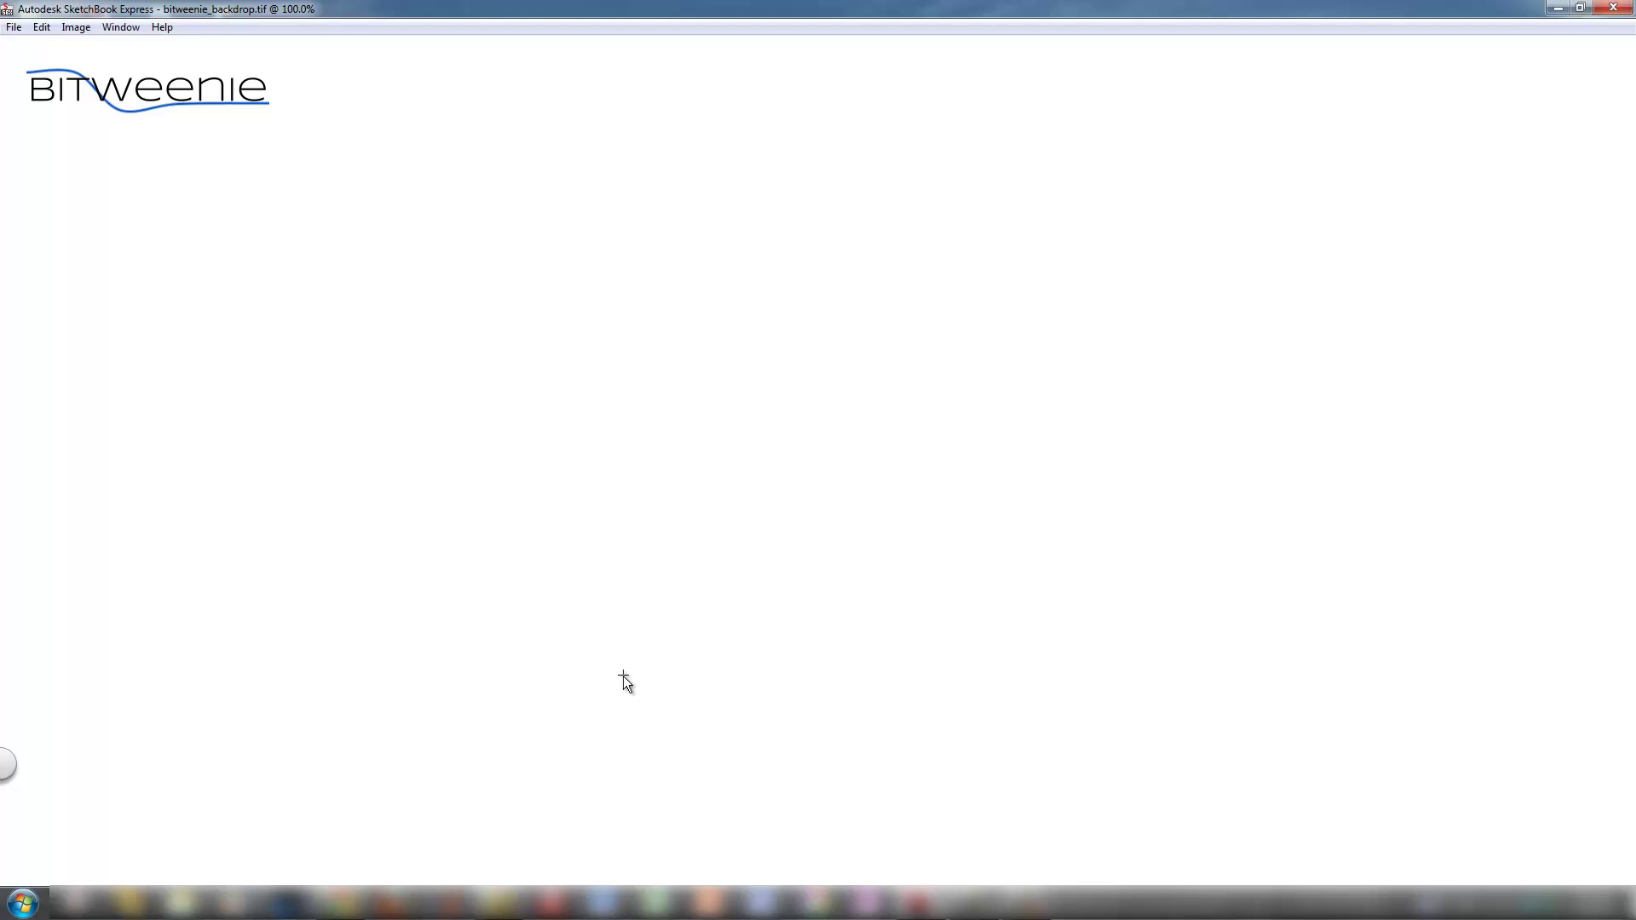
click(23, 903)
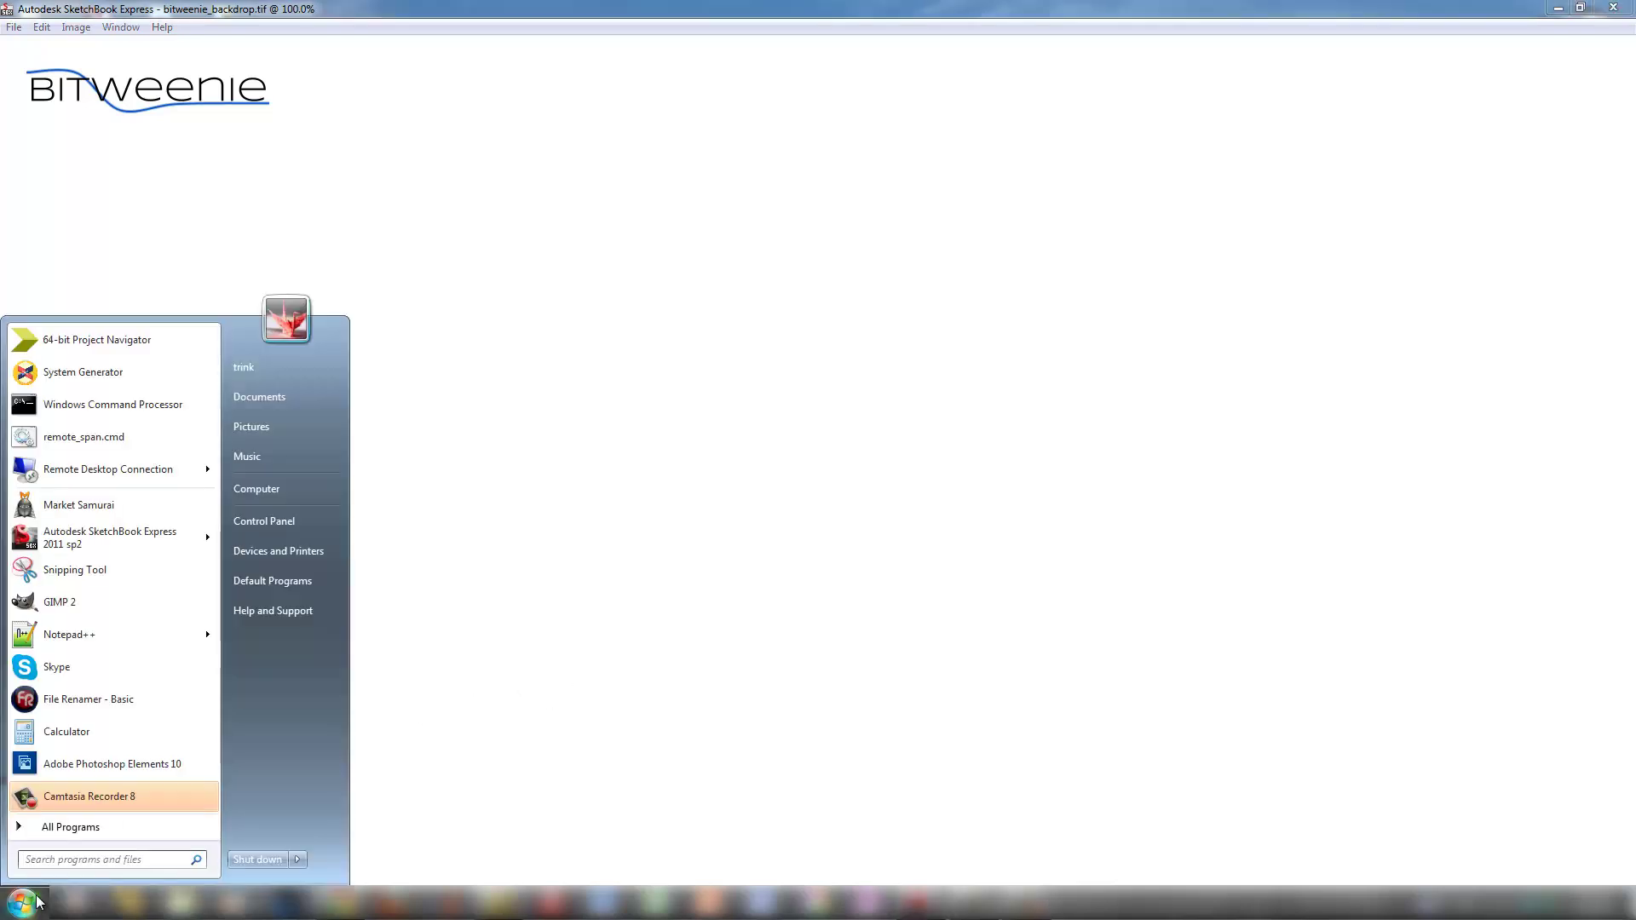
click(42, 828)
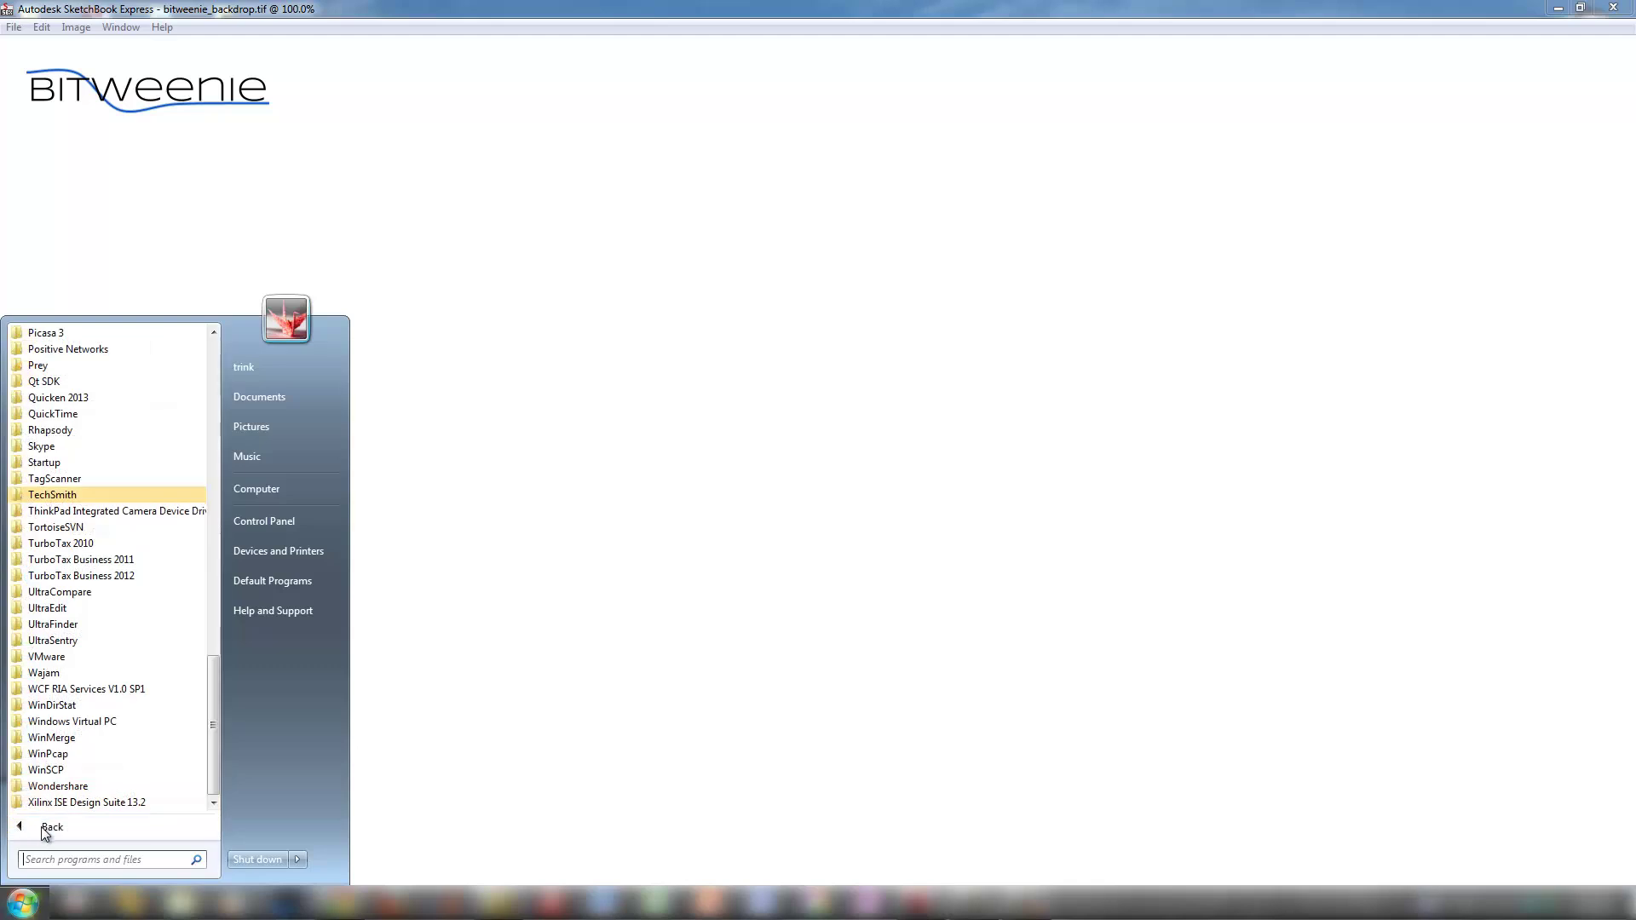
scroll(79, 806, down, 2)
click(78, 803)
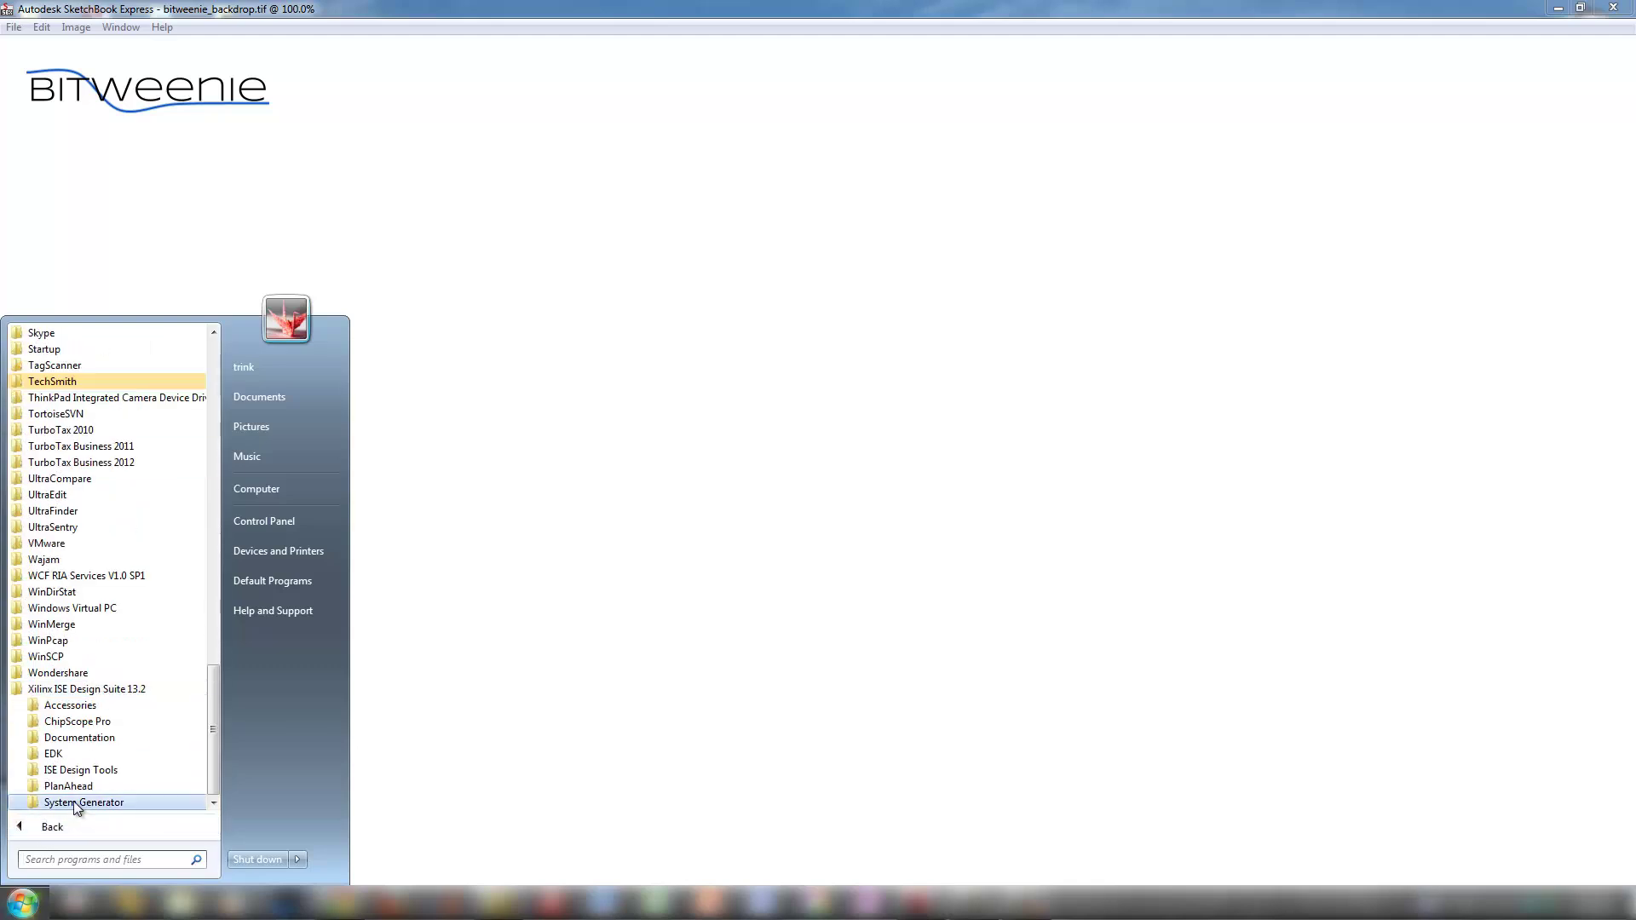
click(77, 804)
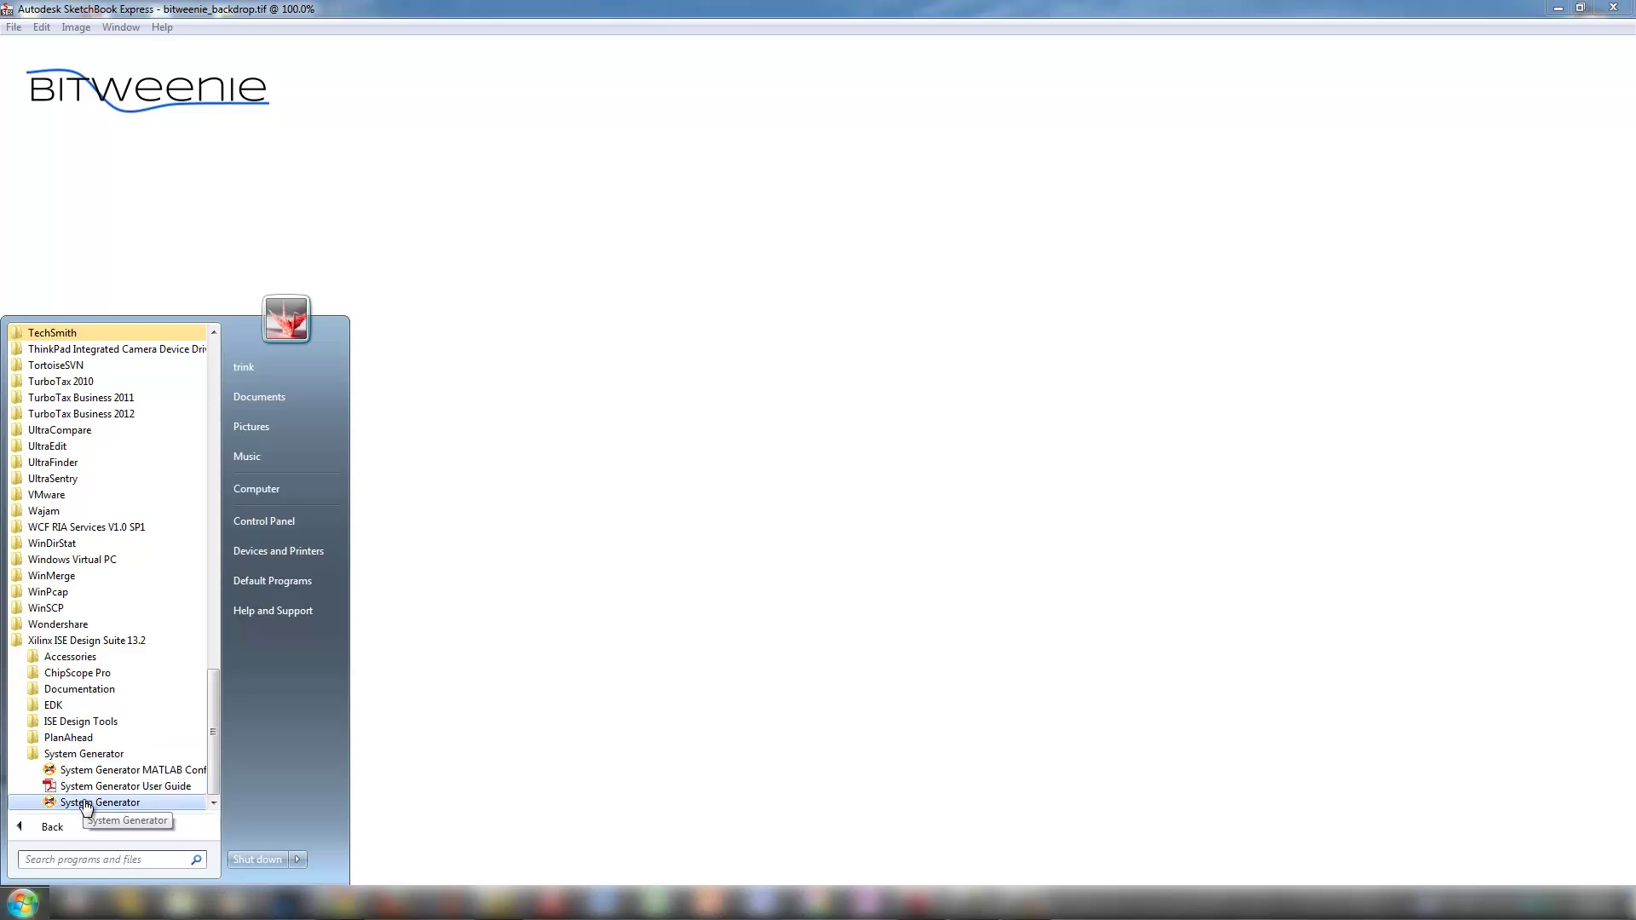
click(86, 803)
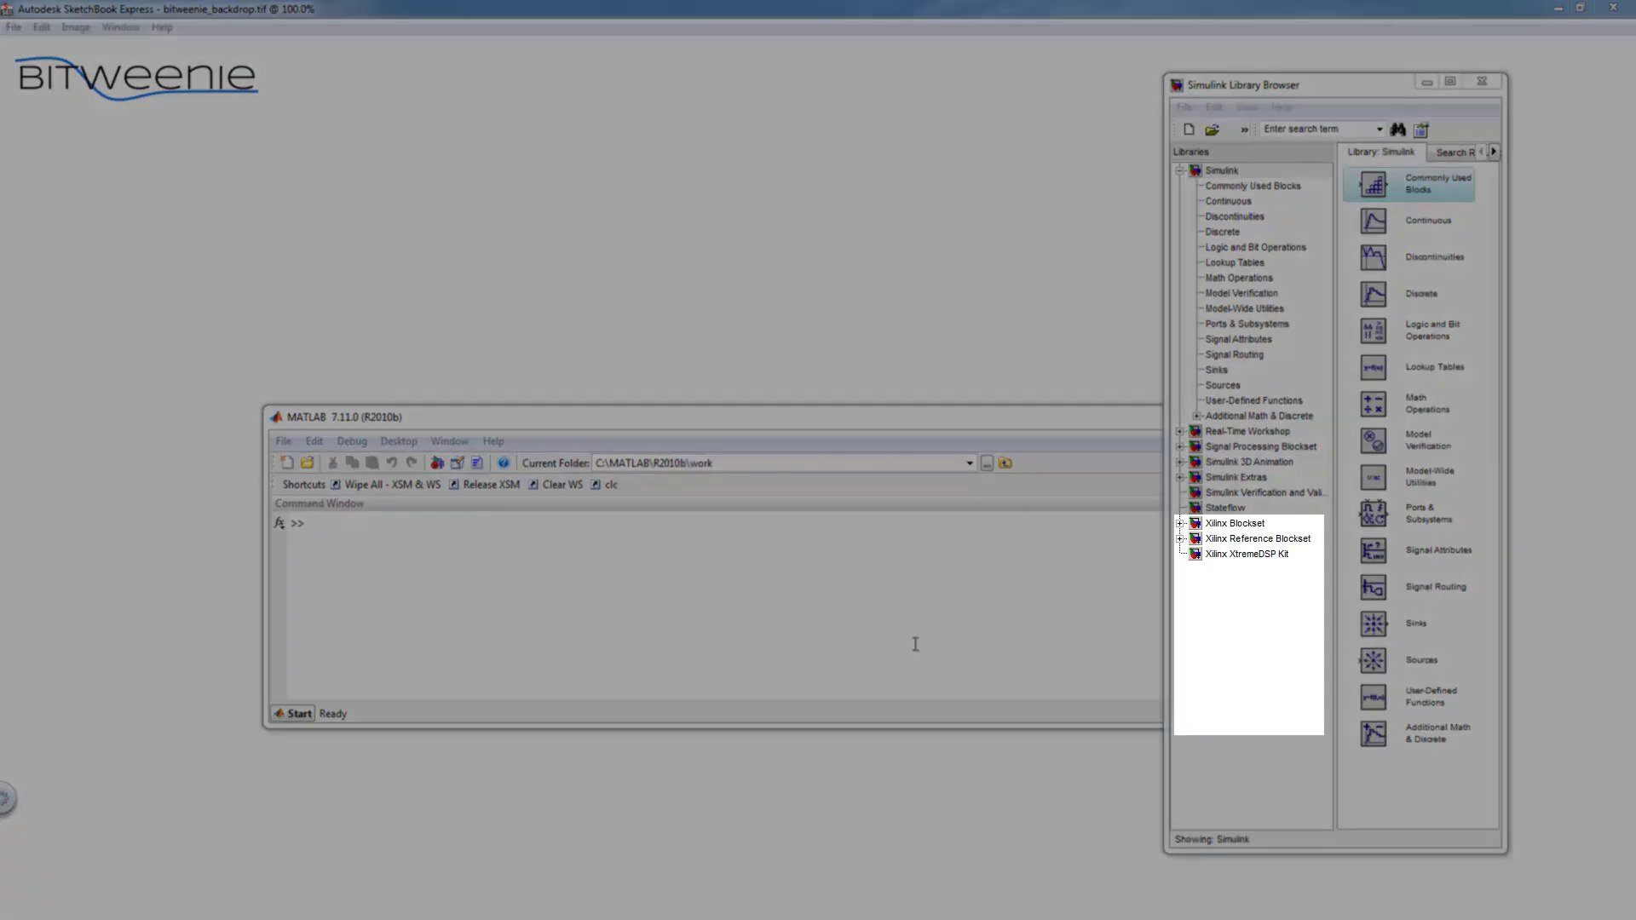
Expand the Xilinx Blockset library and create a new blank Simulink model, placing its window above the MATLAB window
click(1181, 524)
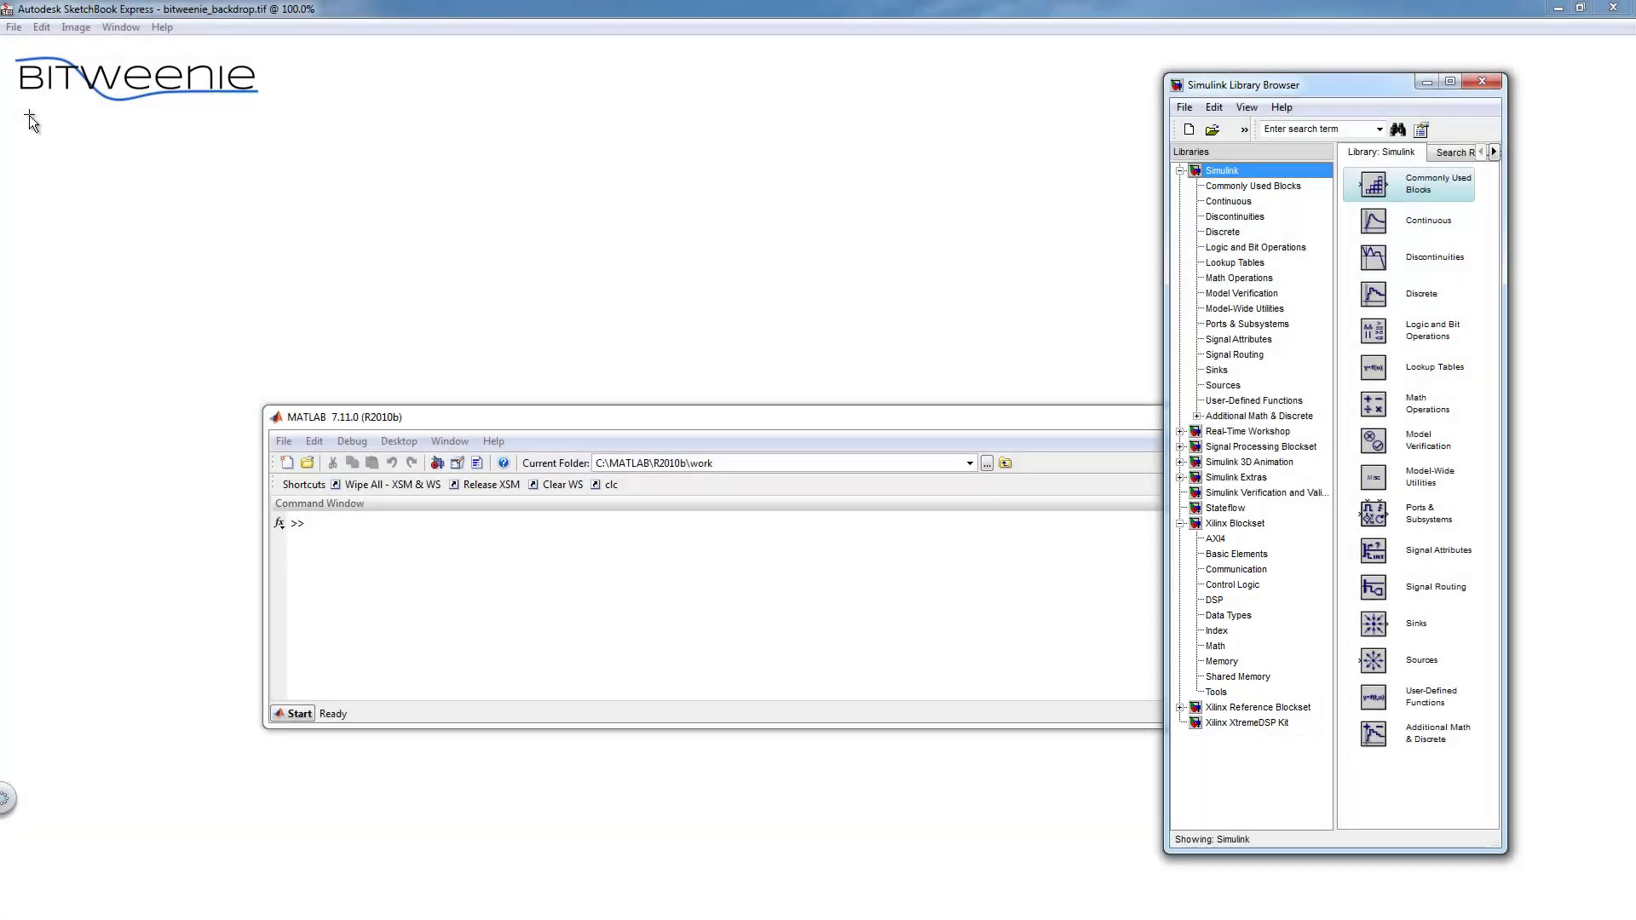
click(121, 192)
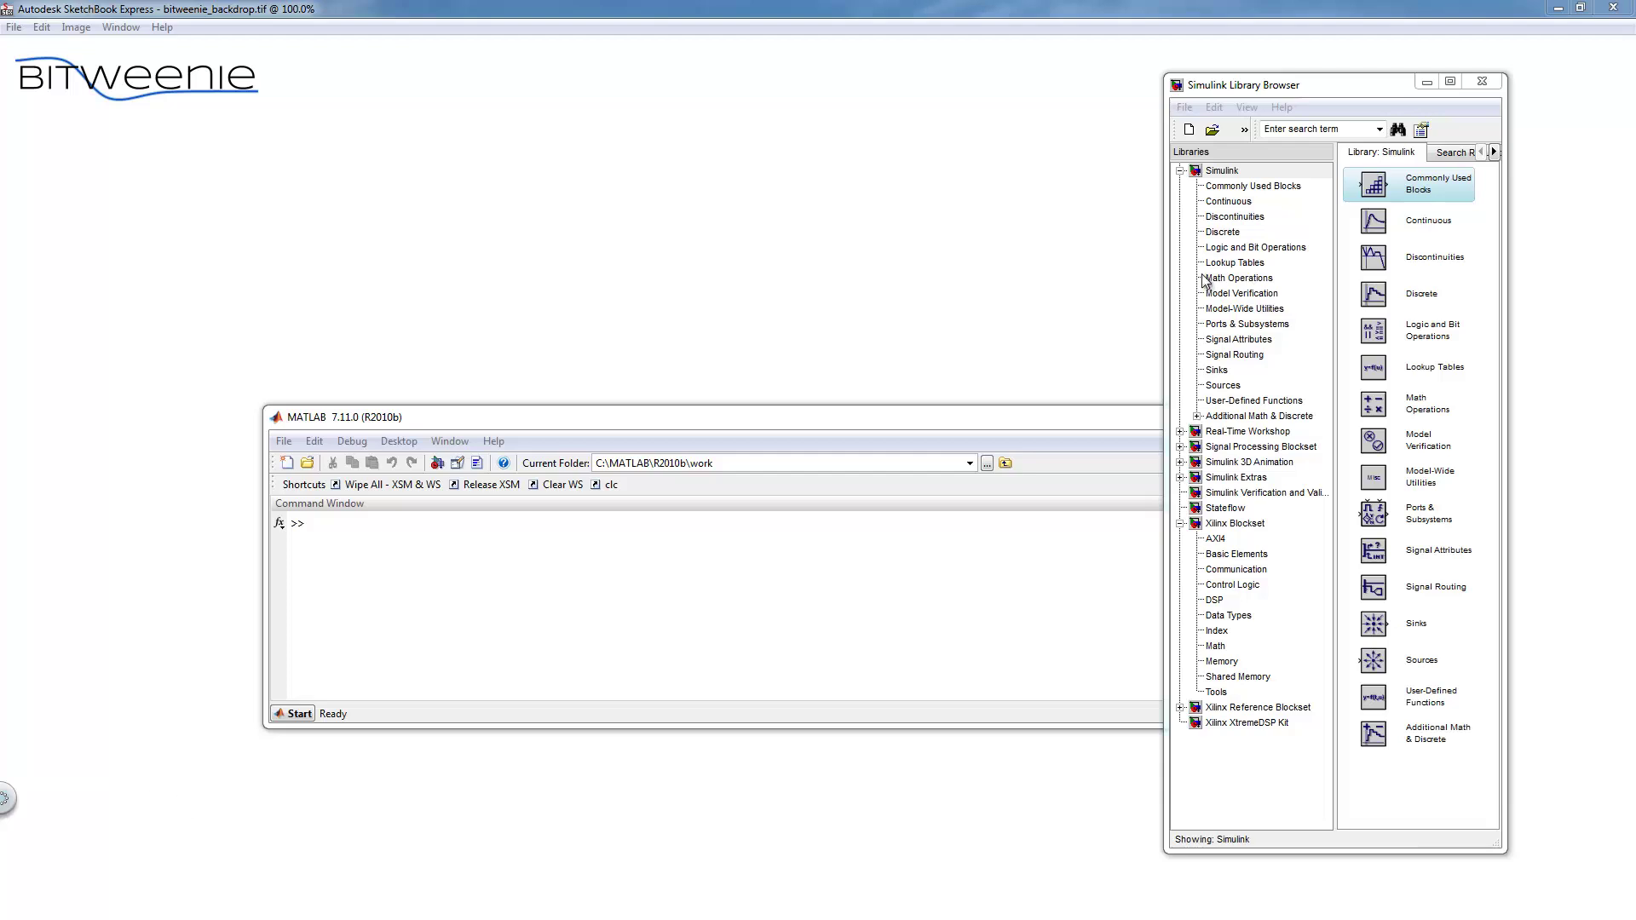
click(1185, 108)
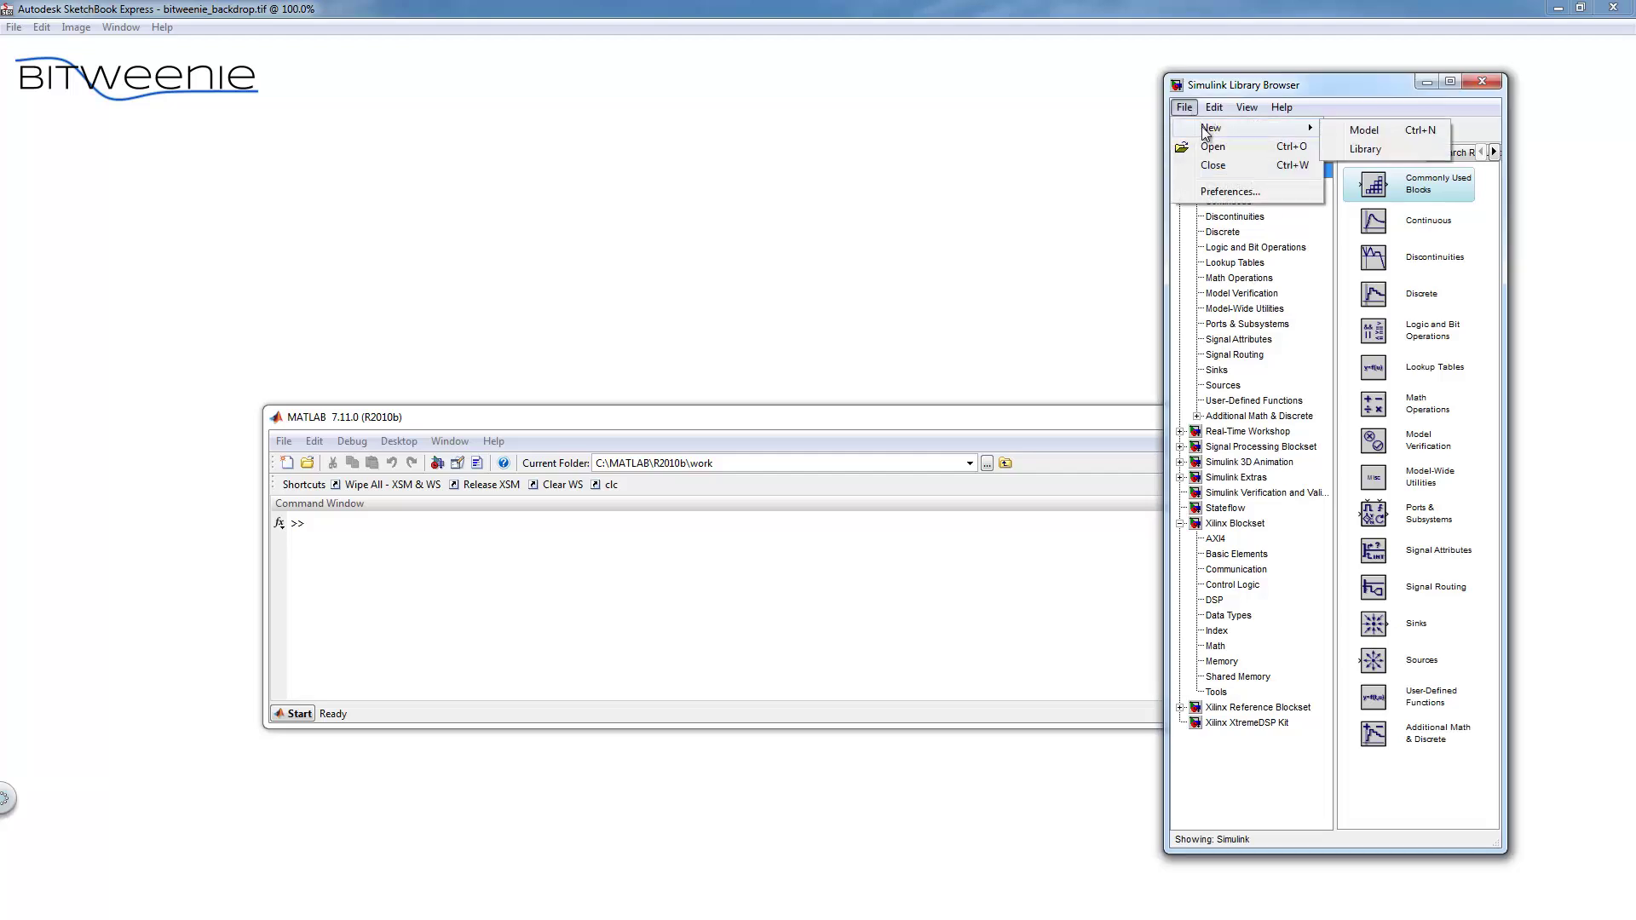
click(1346, 134)
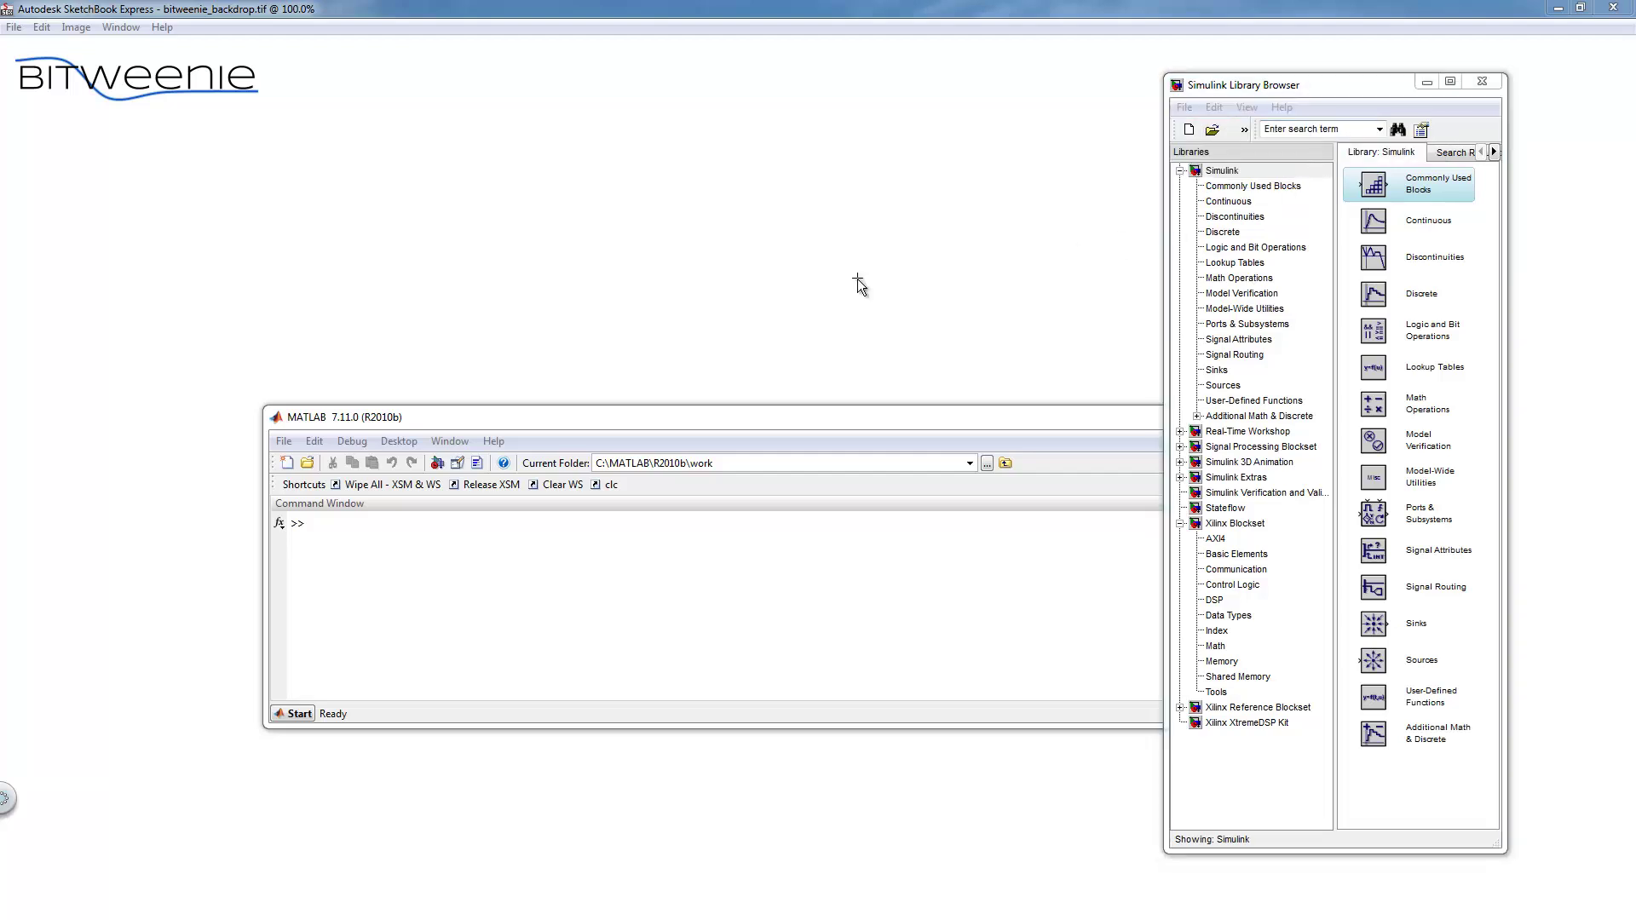
drag(564, 124, 630, 101)
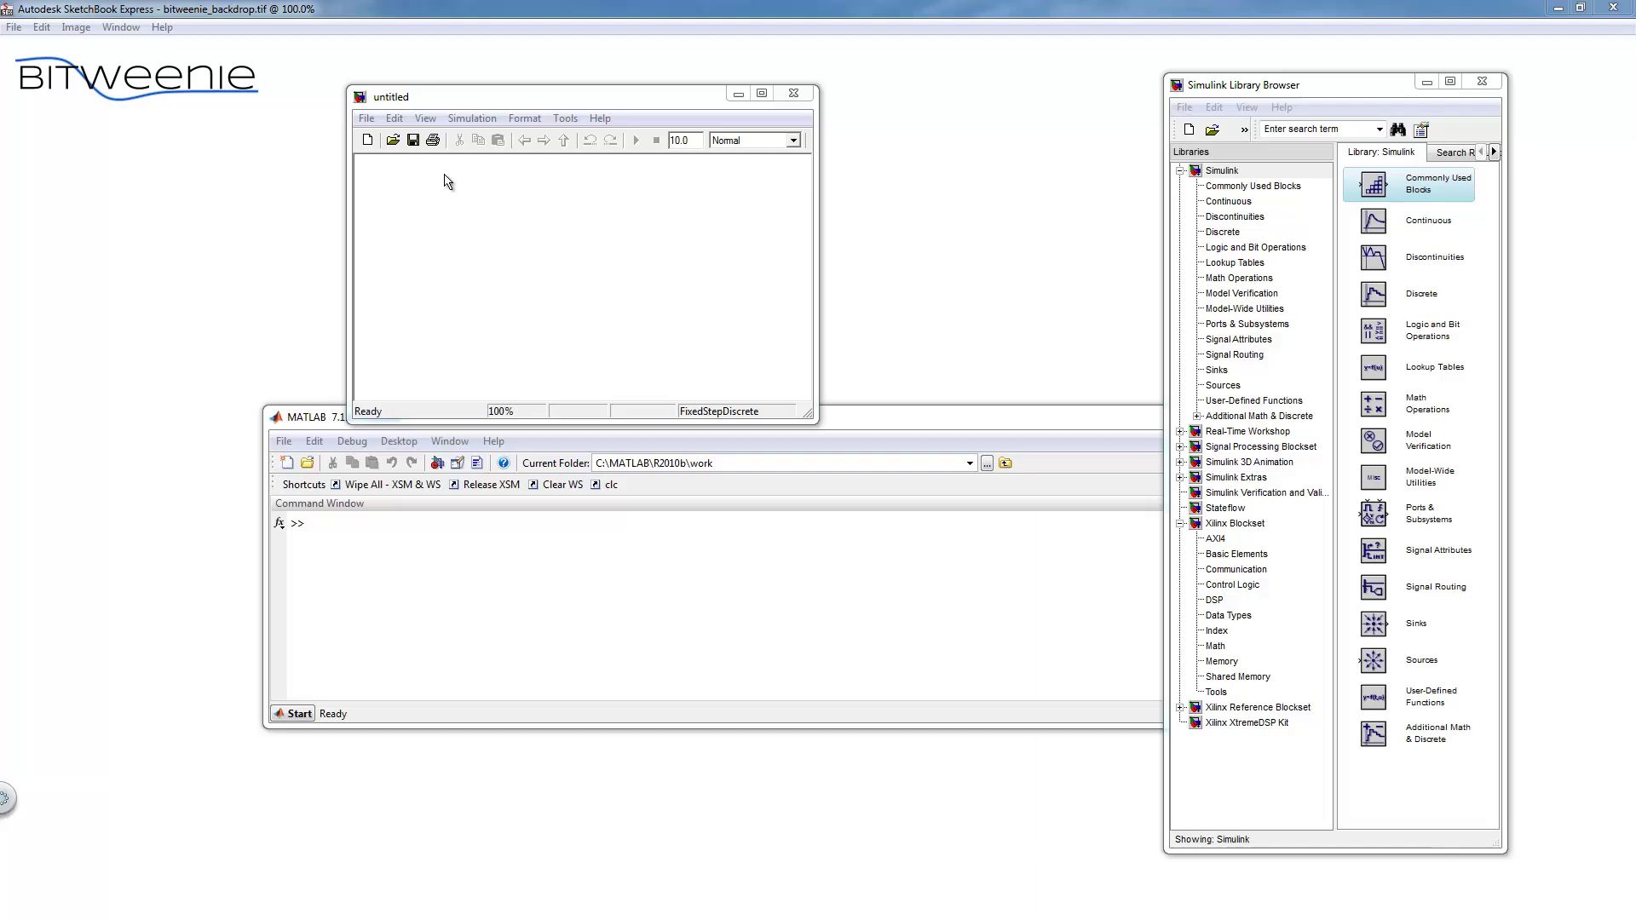
Save the new model as simple_gain in the work folder
click(374, 116)
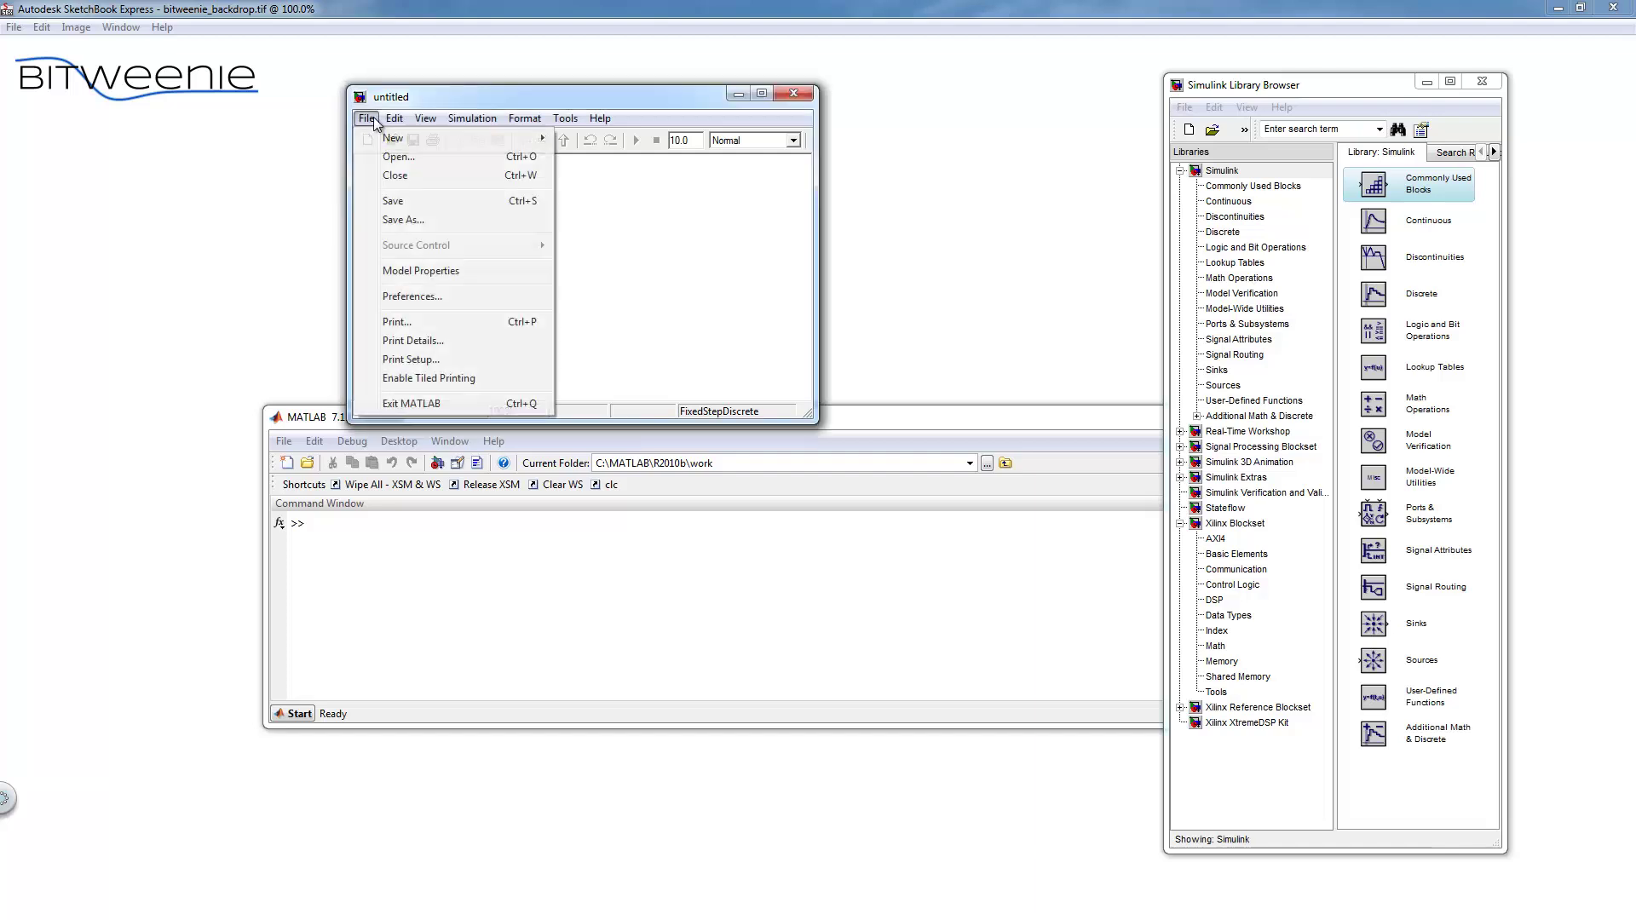
click(392, 201)
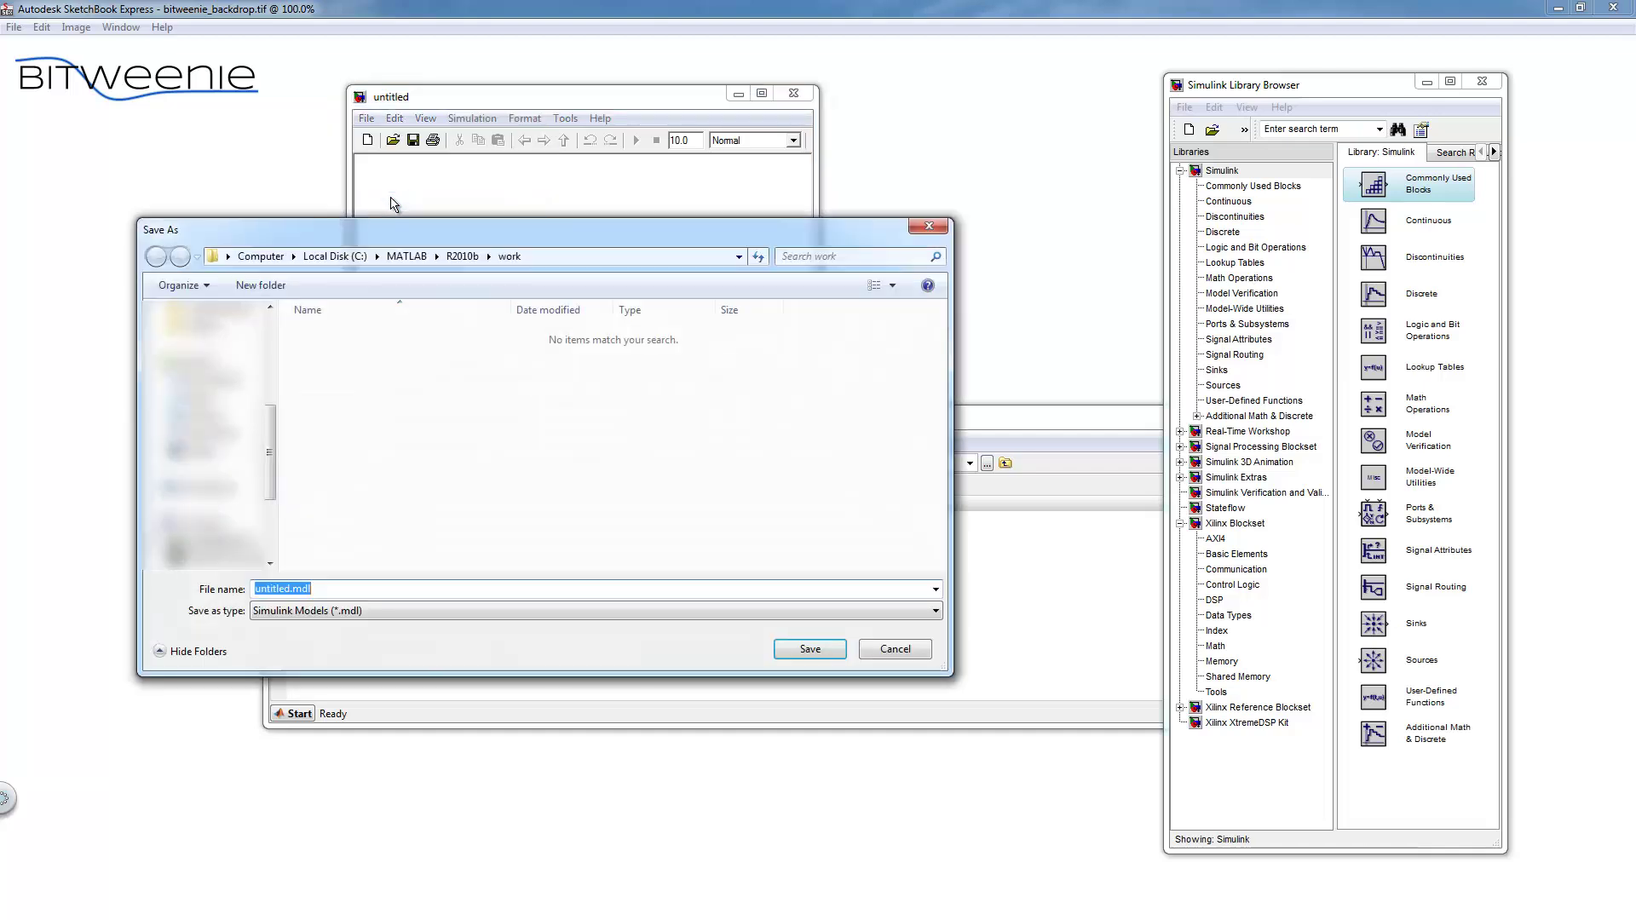
text(simple_gain)
key(Return)
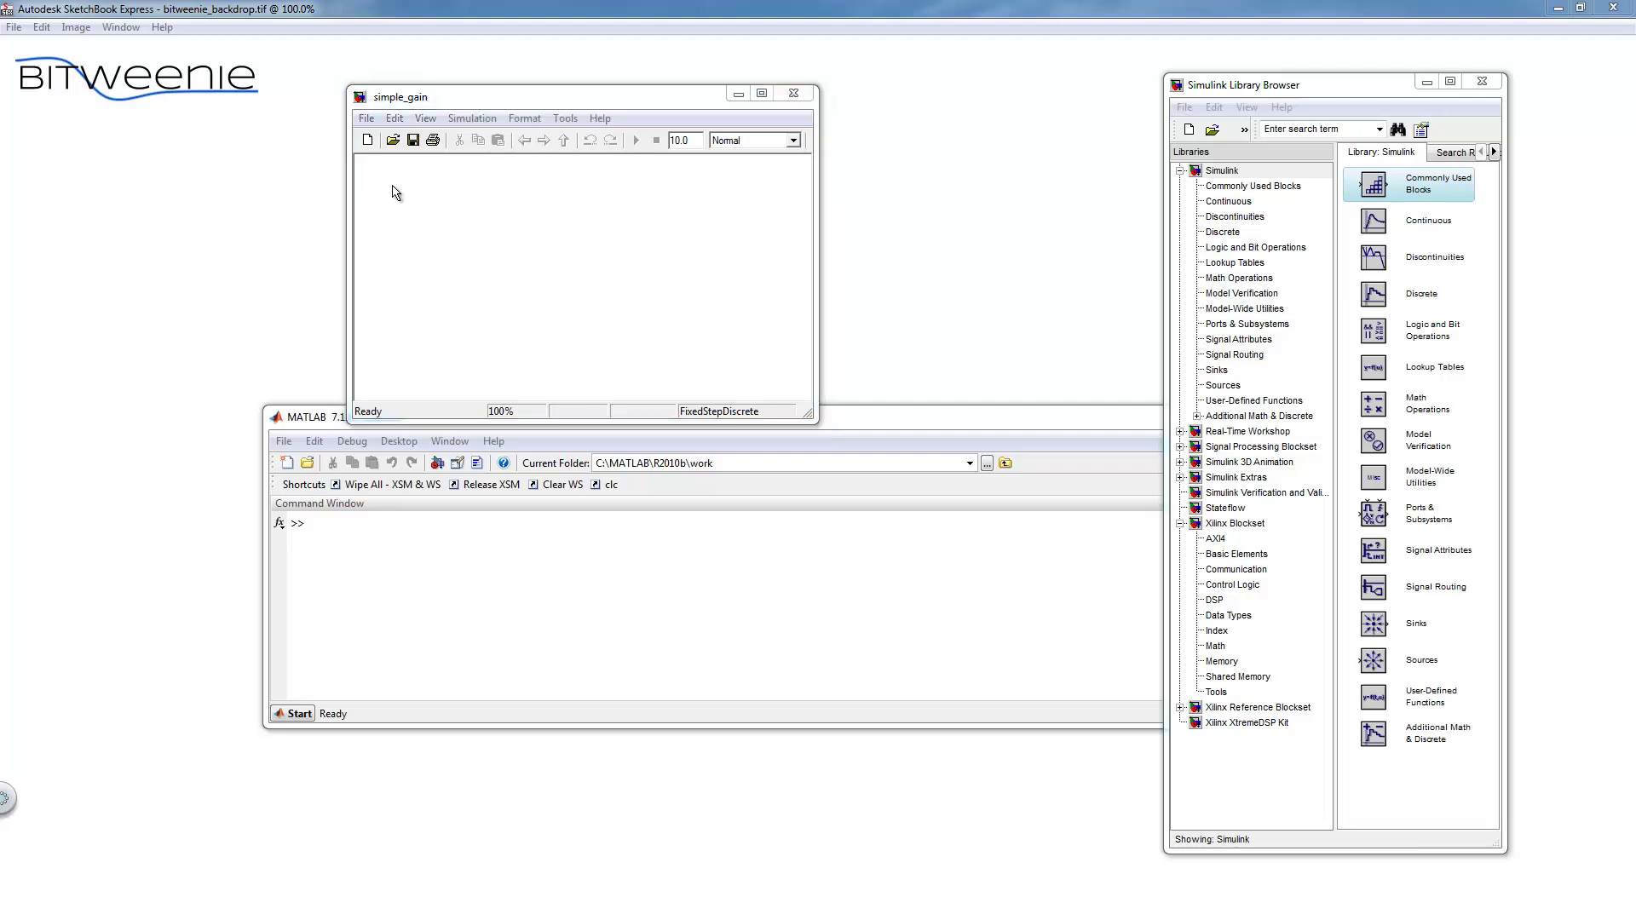
Review the default solver type and solver in the Simulink preferences, then close them
click(366, 120)
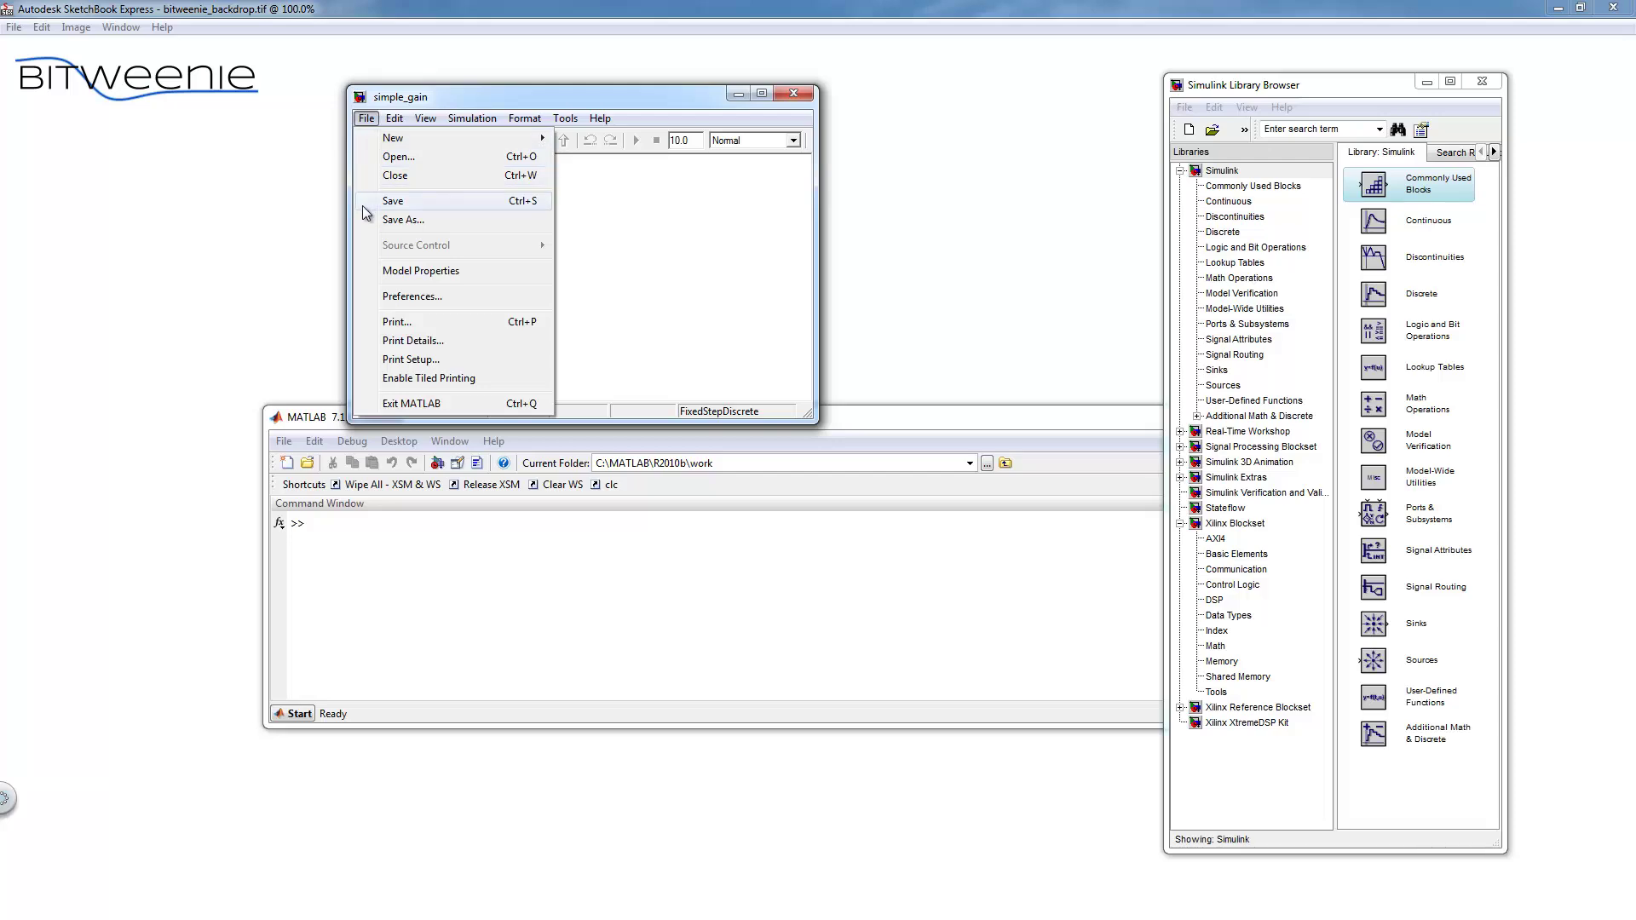
click(393, 303)
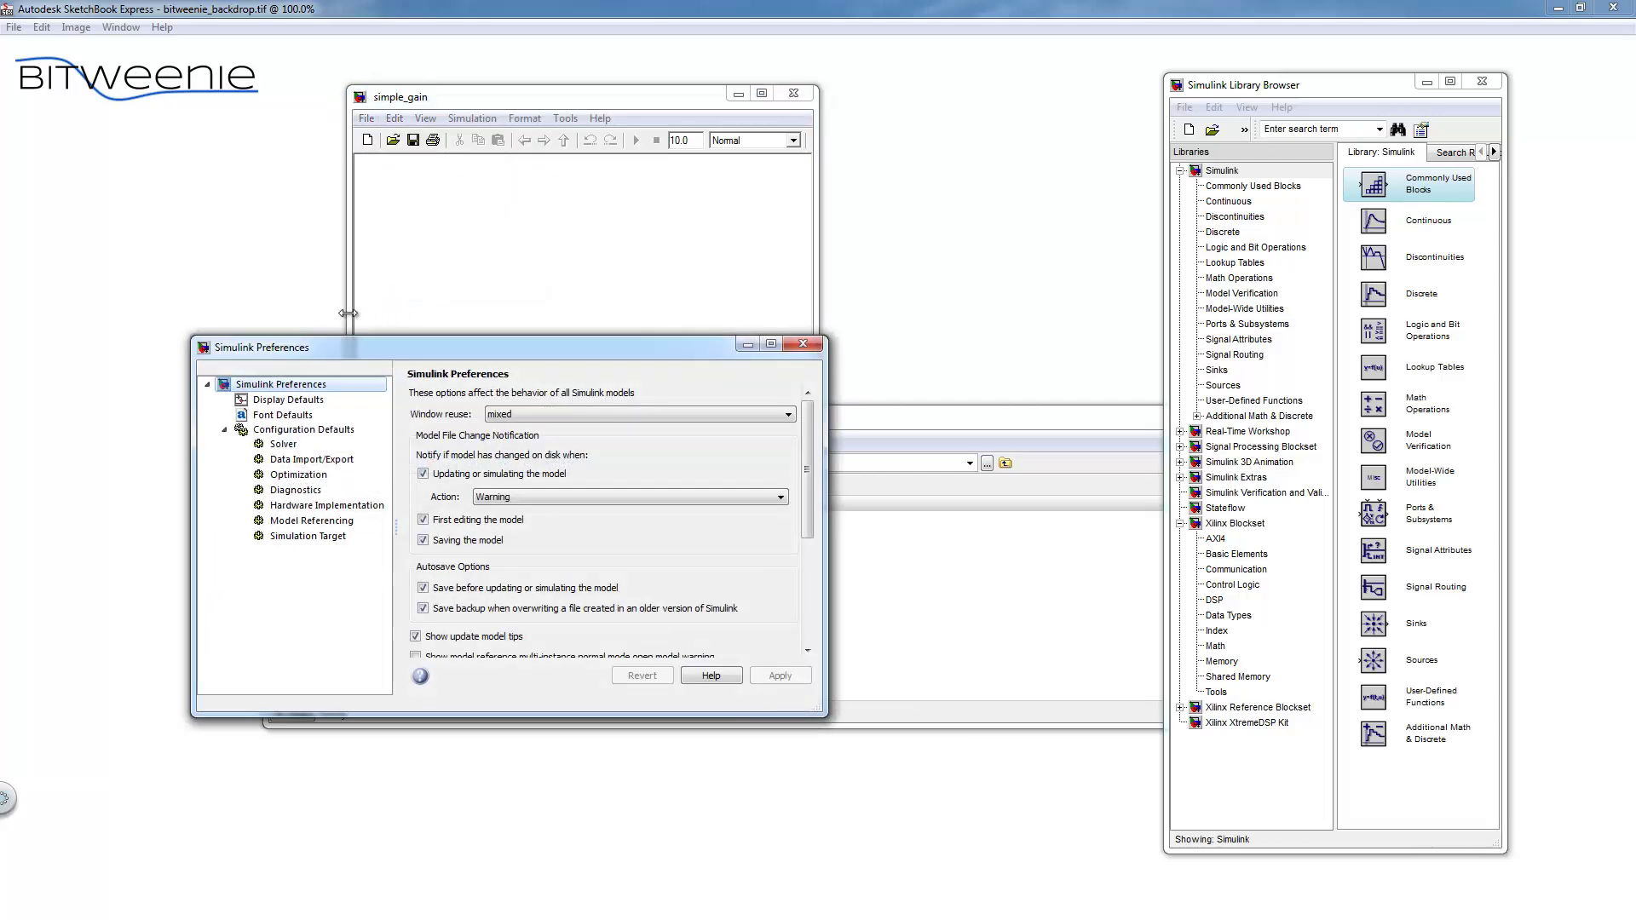
click(285, 444)
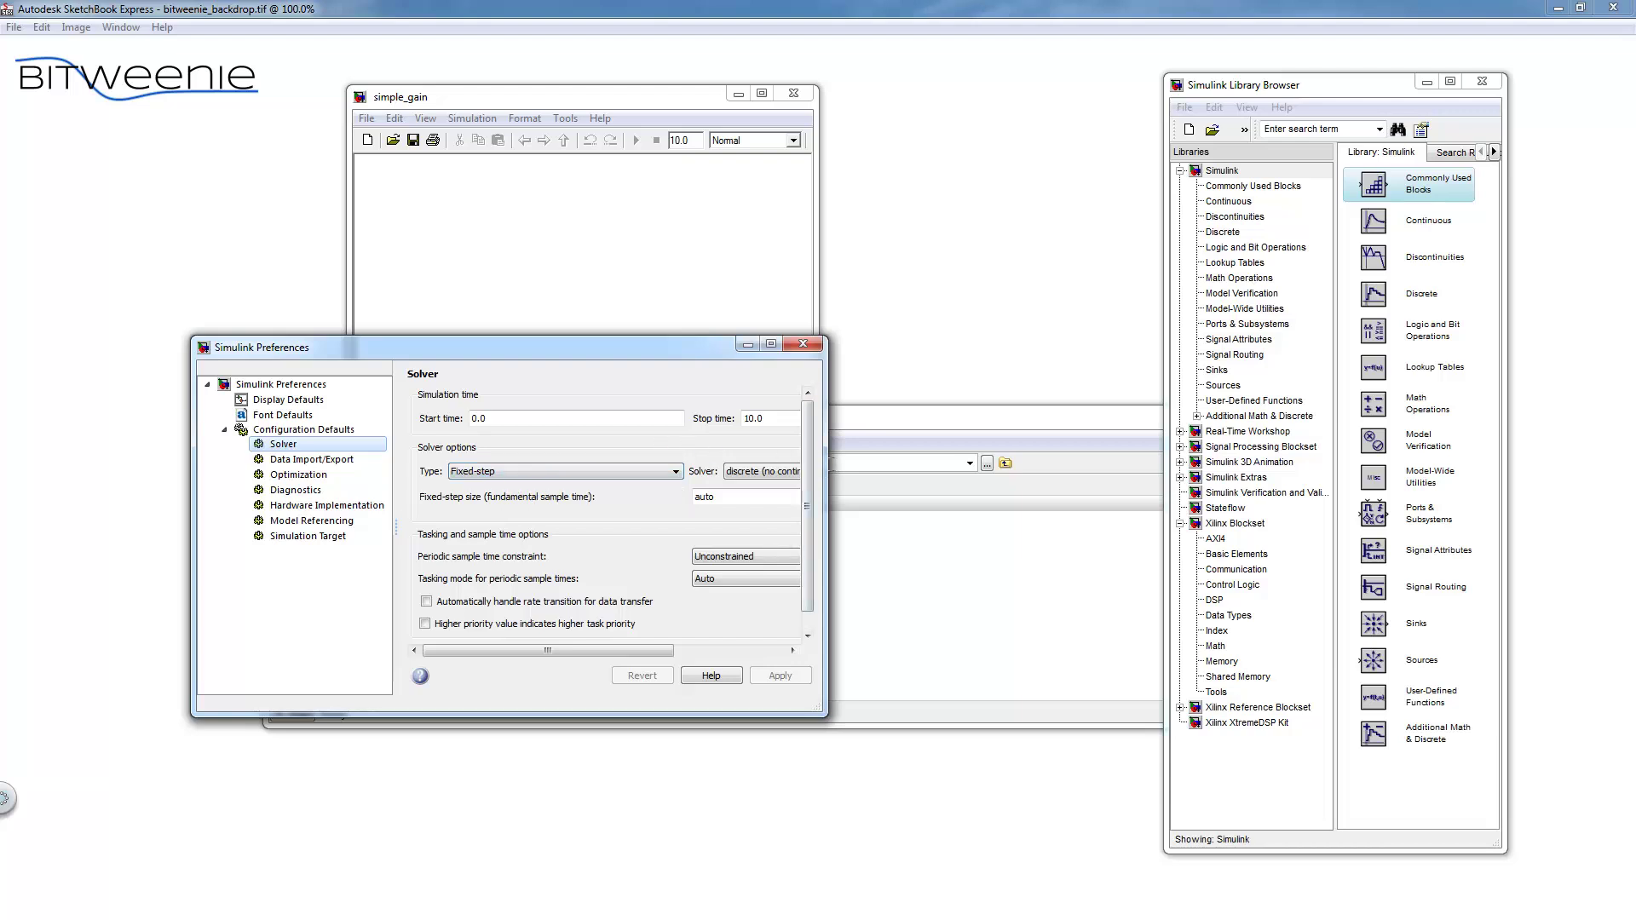
drag(827, 467, 1044, 479)
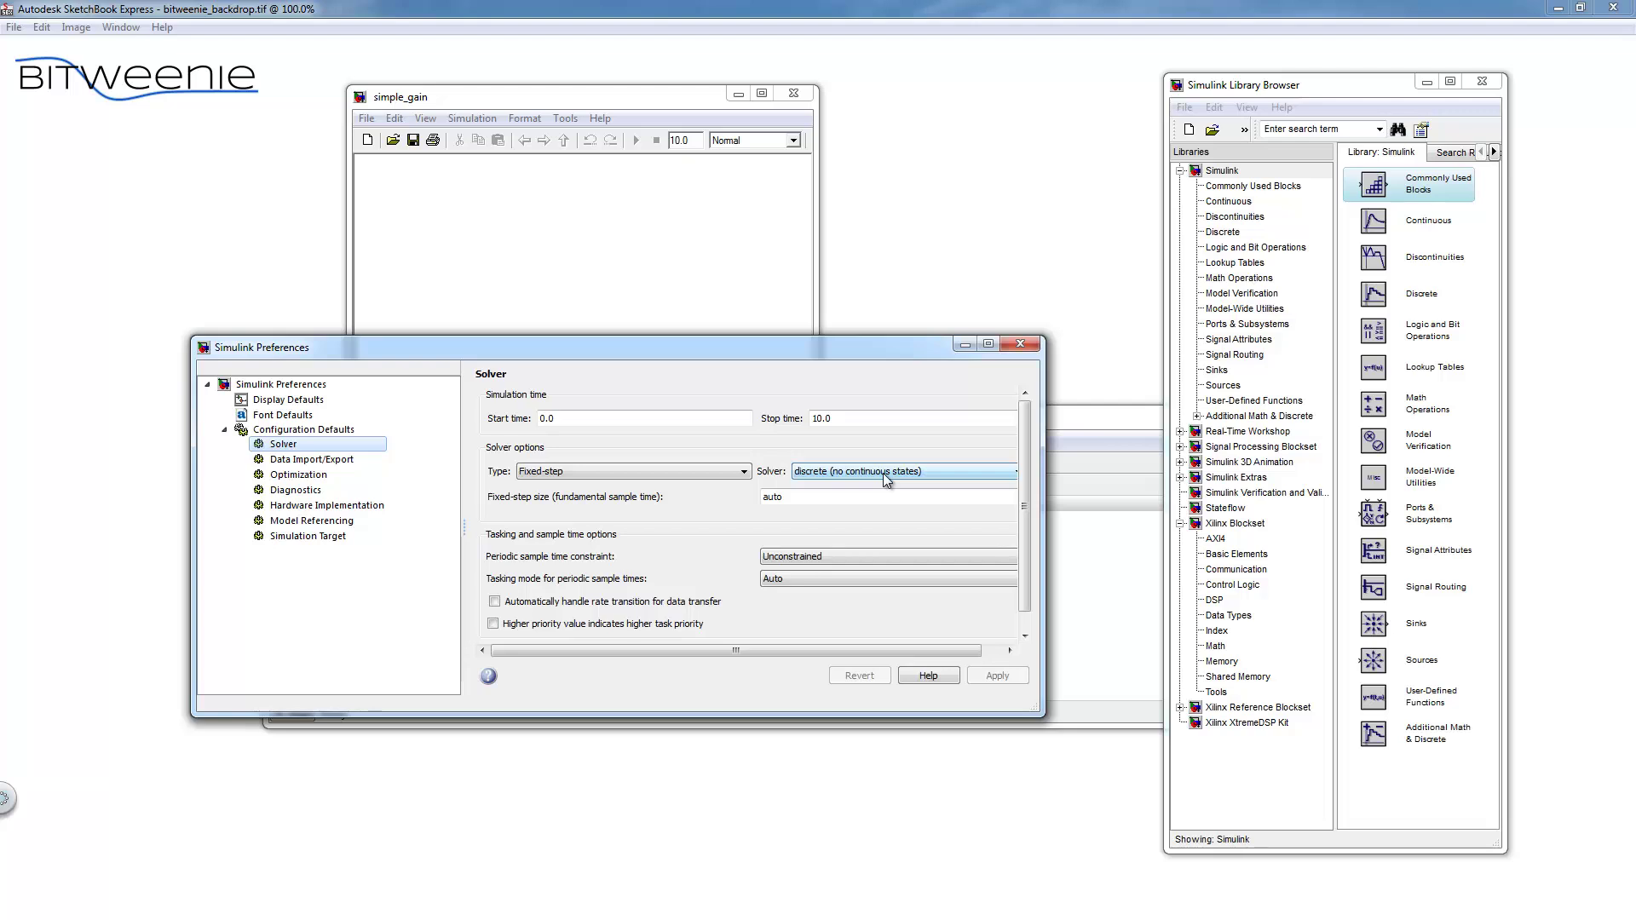
click(1021, 344)
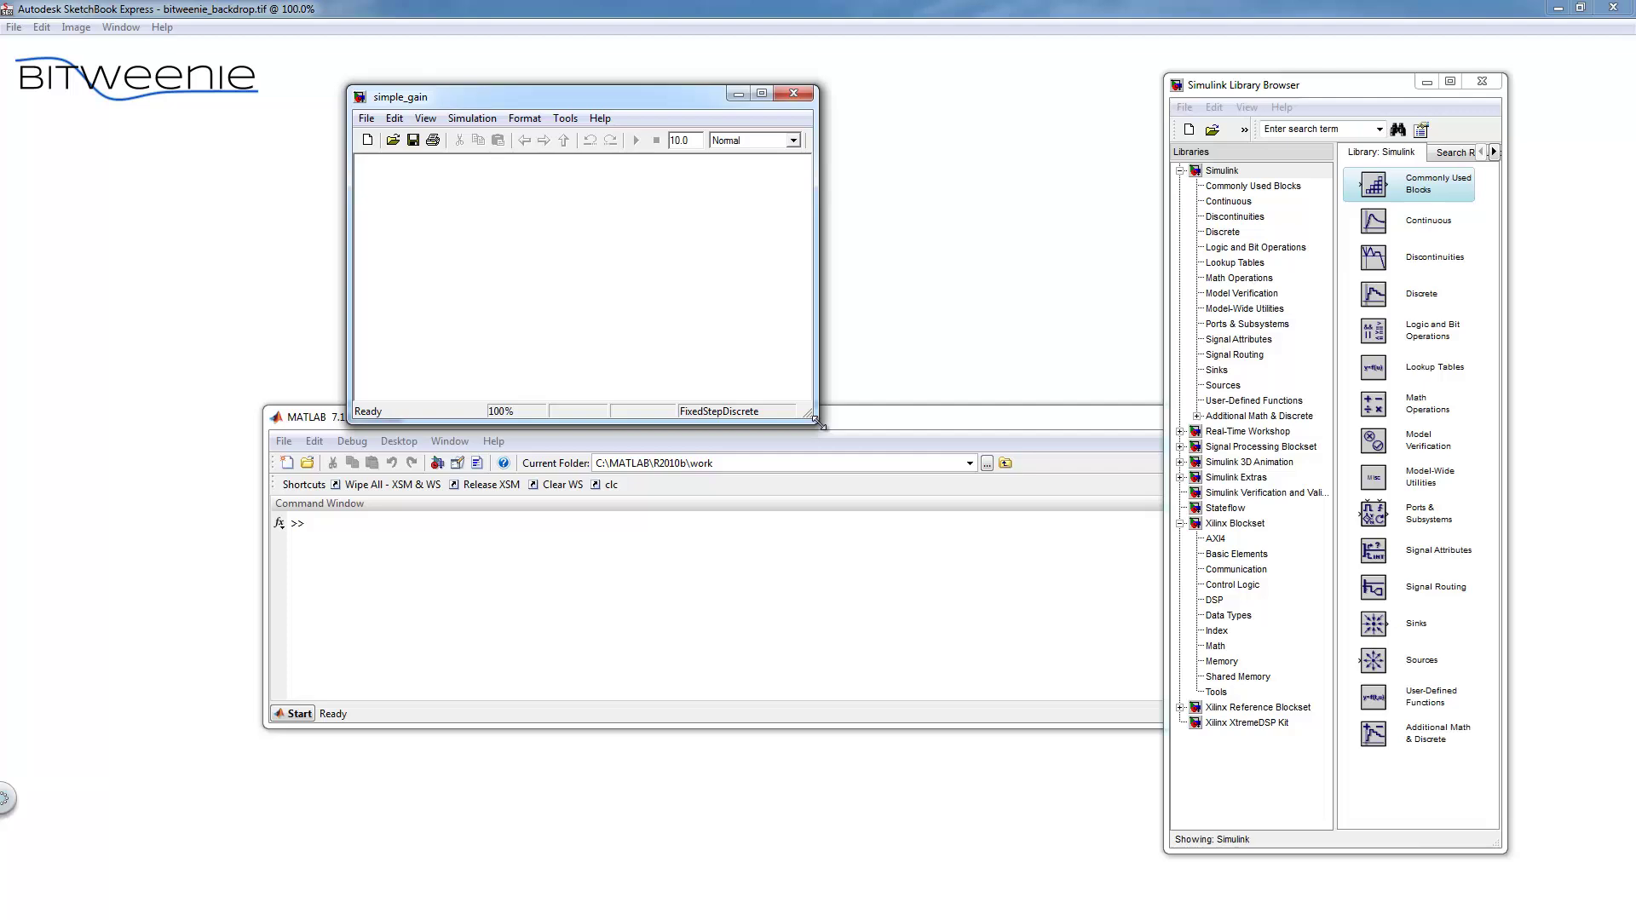
Examine the blocks in the Xilinx Blockset's Basic Elements library, including Constant, Gateway In, Gateway Out, Logical, Mux, Register and Reinterpret
click(1227, 556)
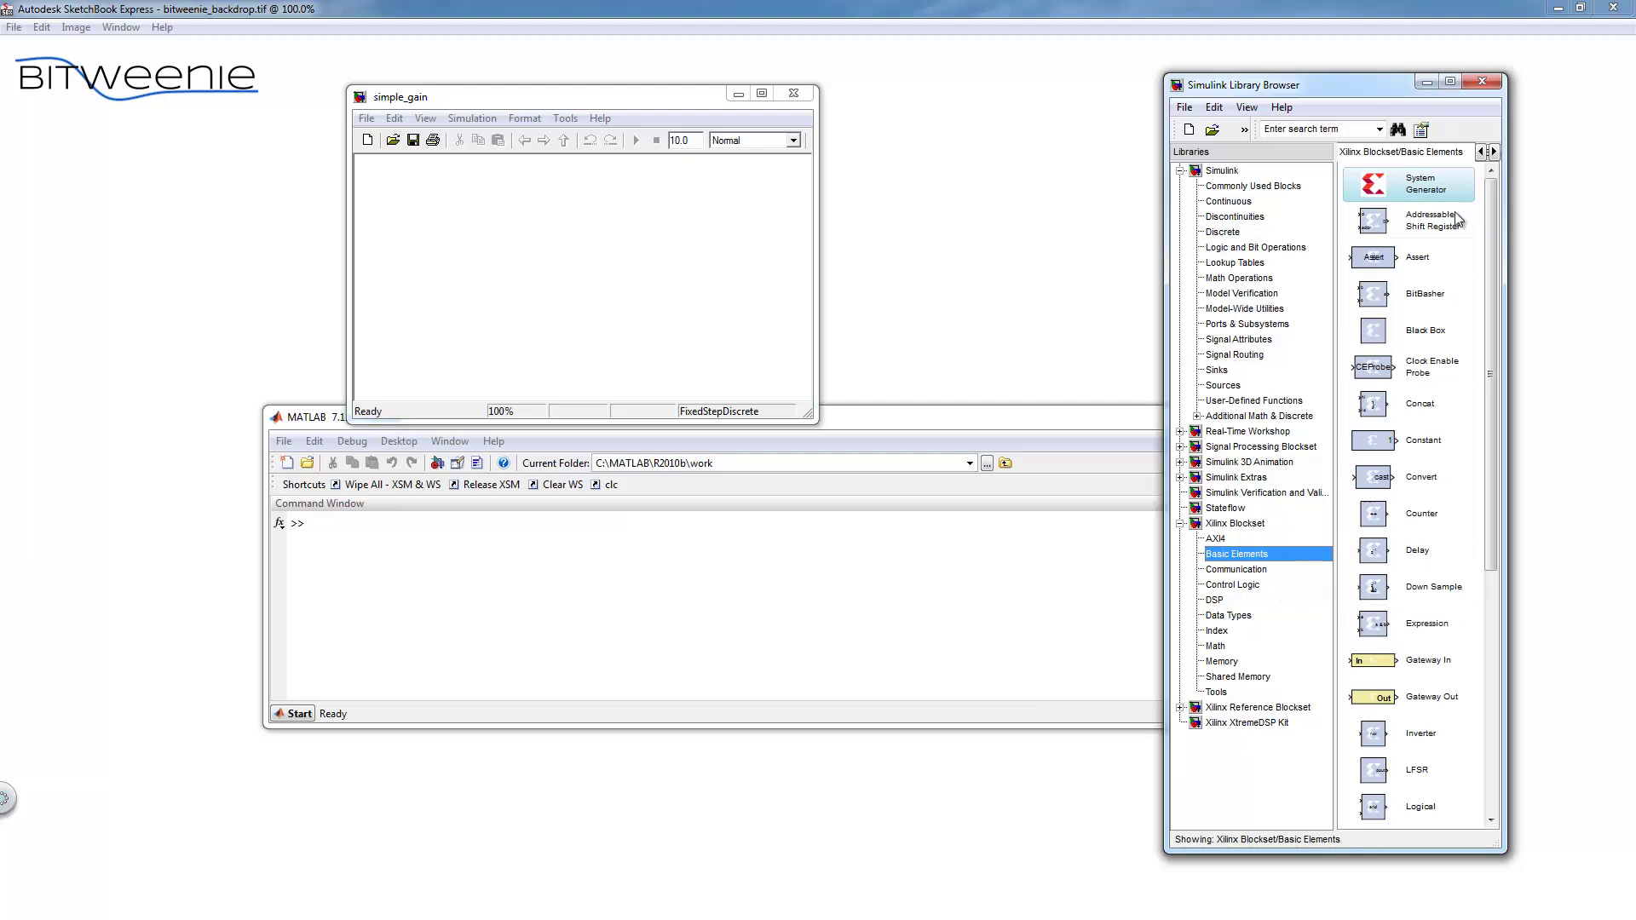
click(1396, 449)
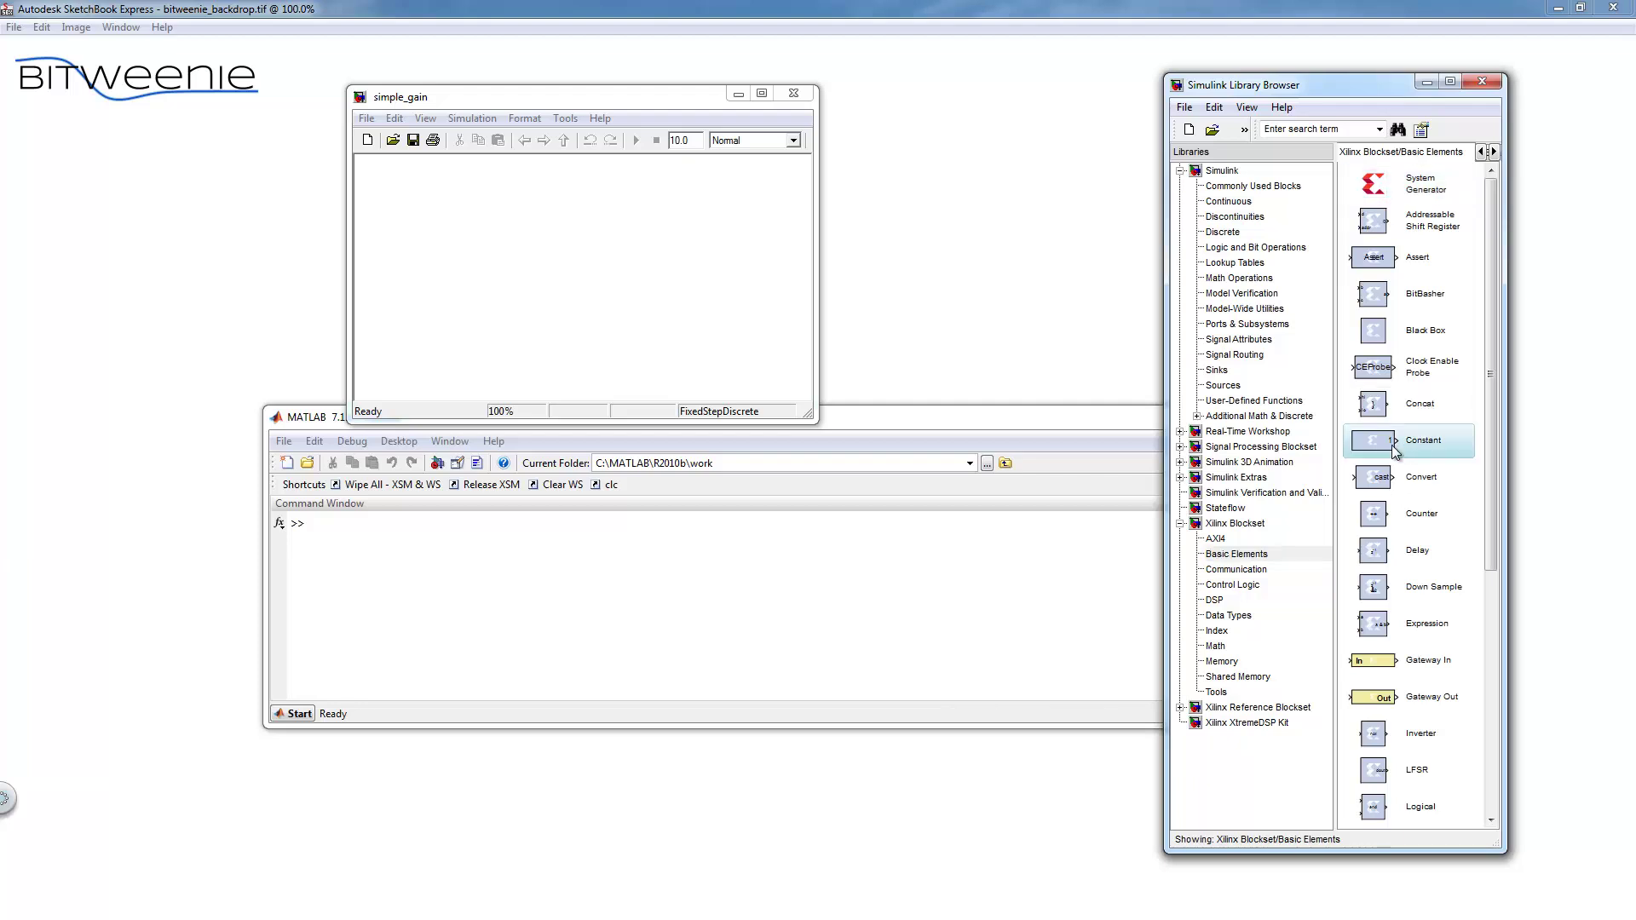
scroll(1396, 443, down, 1)
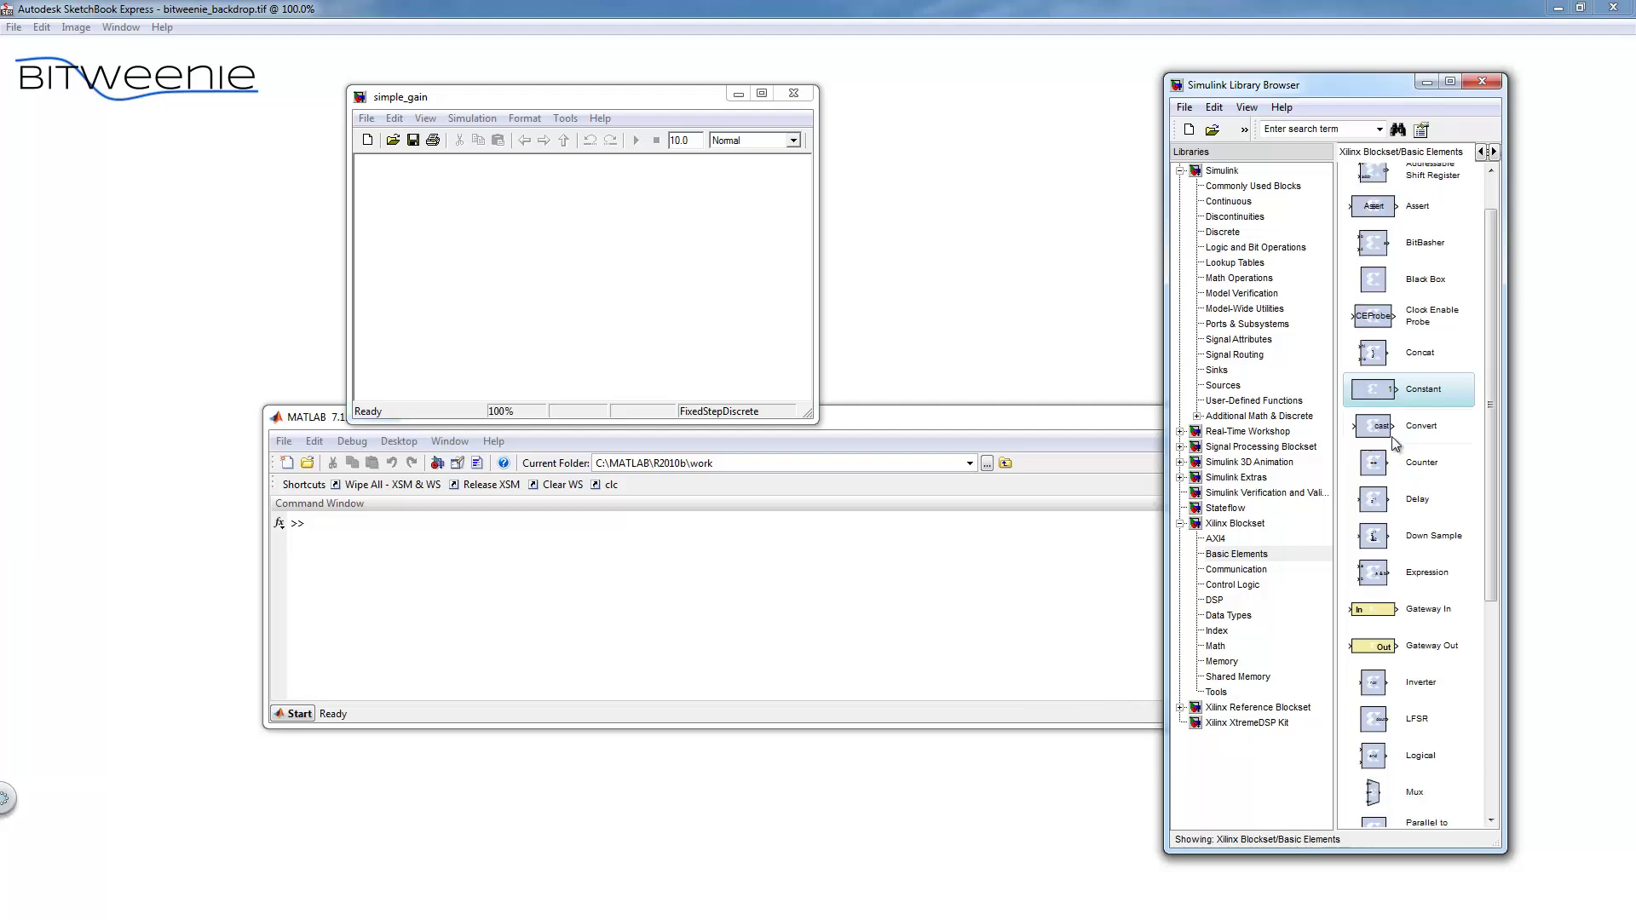
scroll(1397, 445, down, 3)
click(1416, 468)
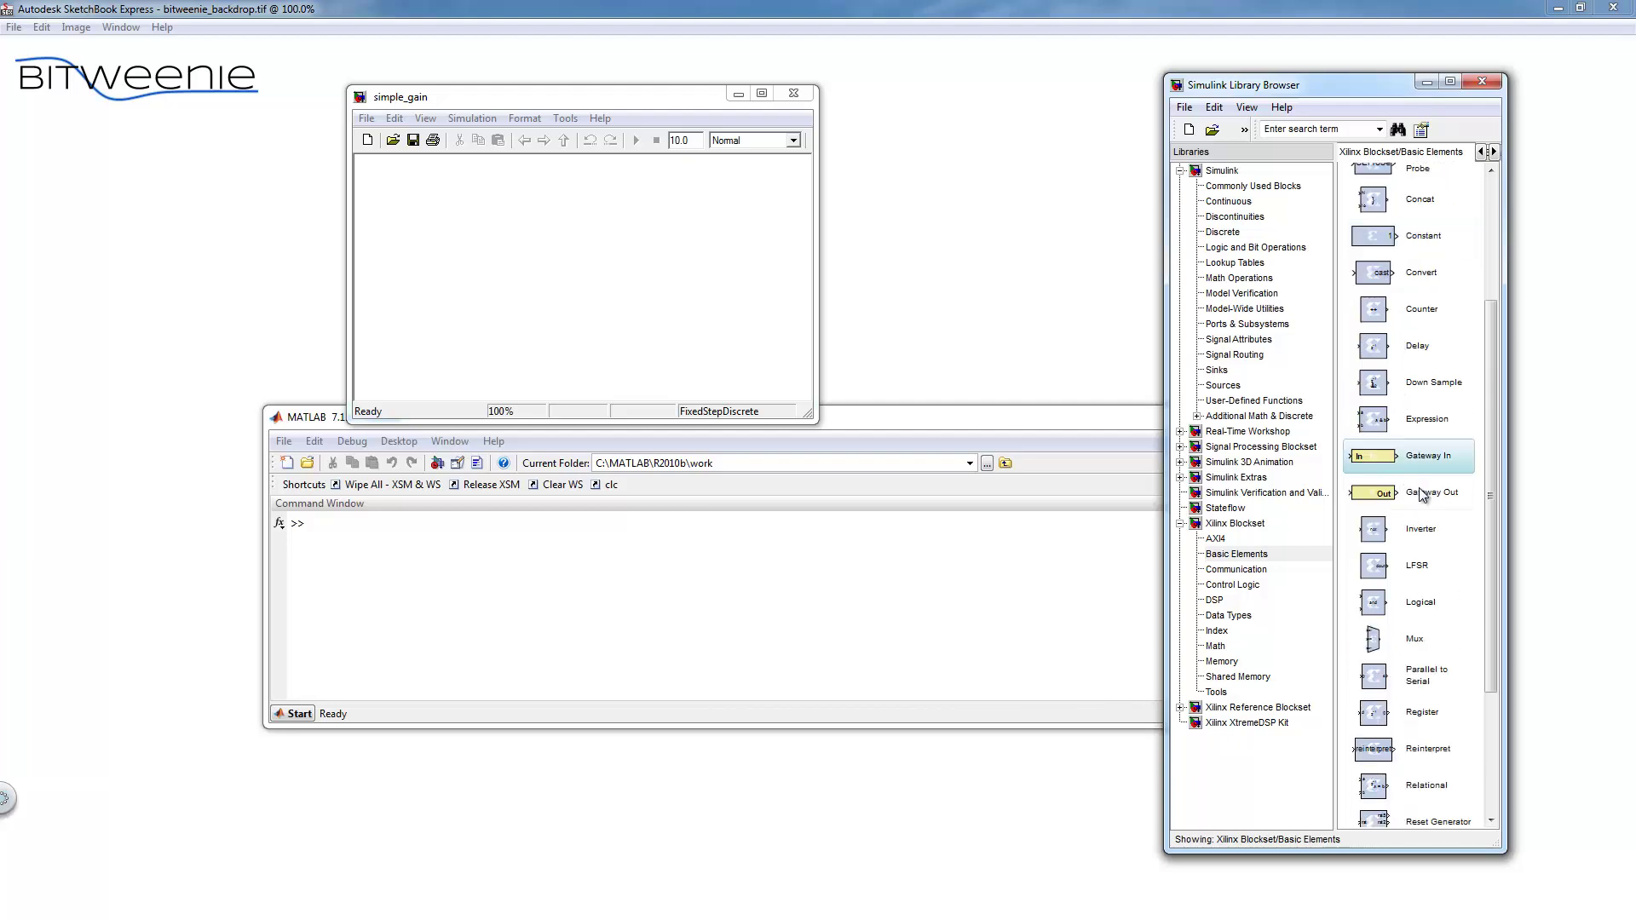
click(1425, 499)
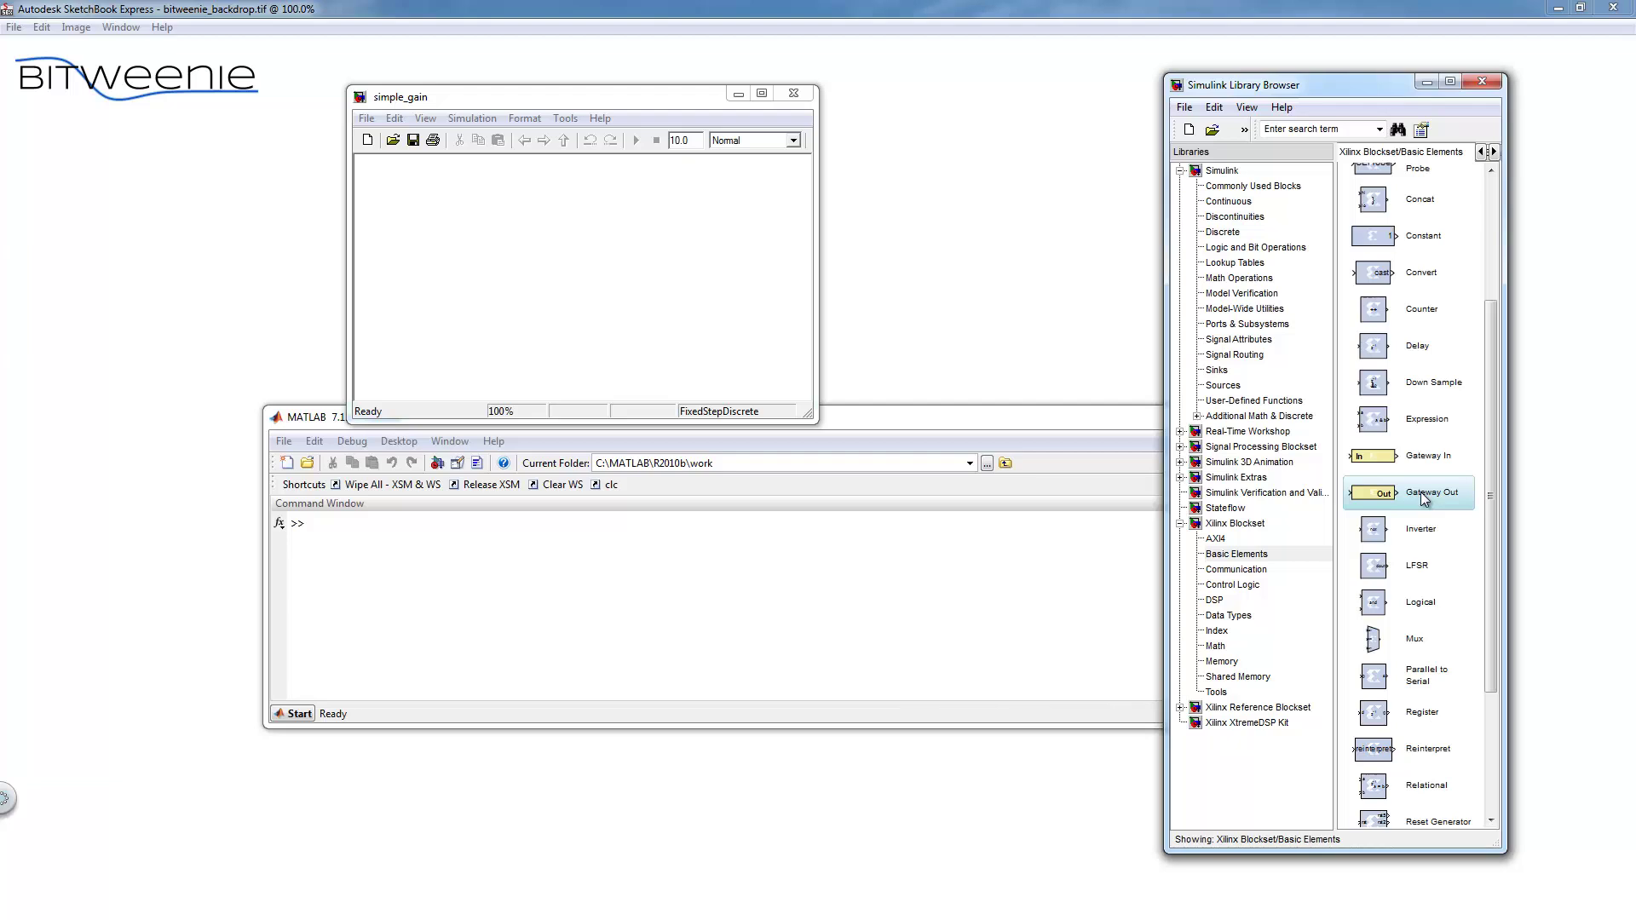
click(1417, 605)
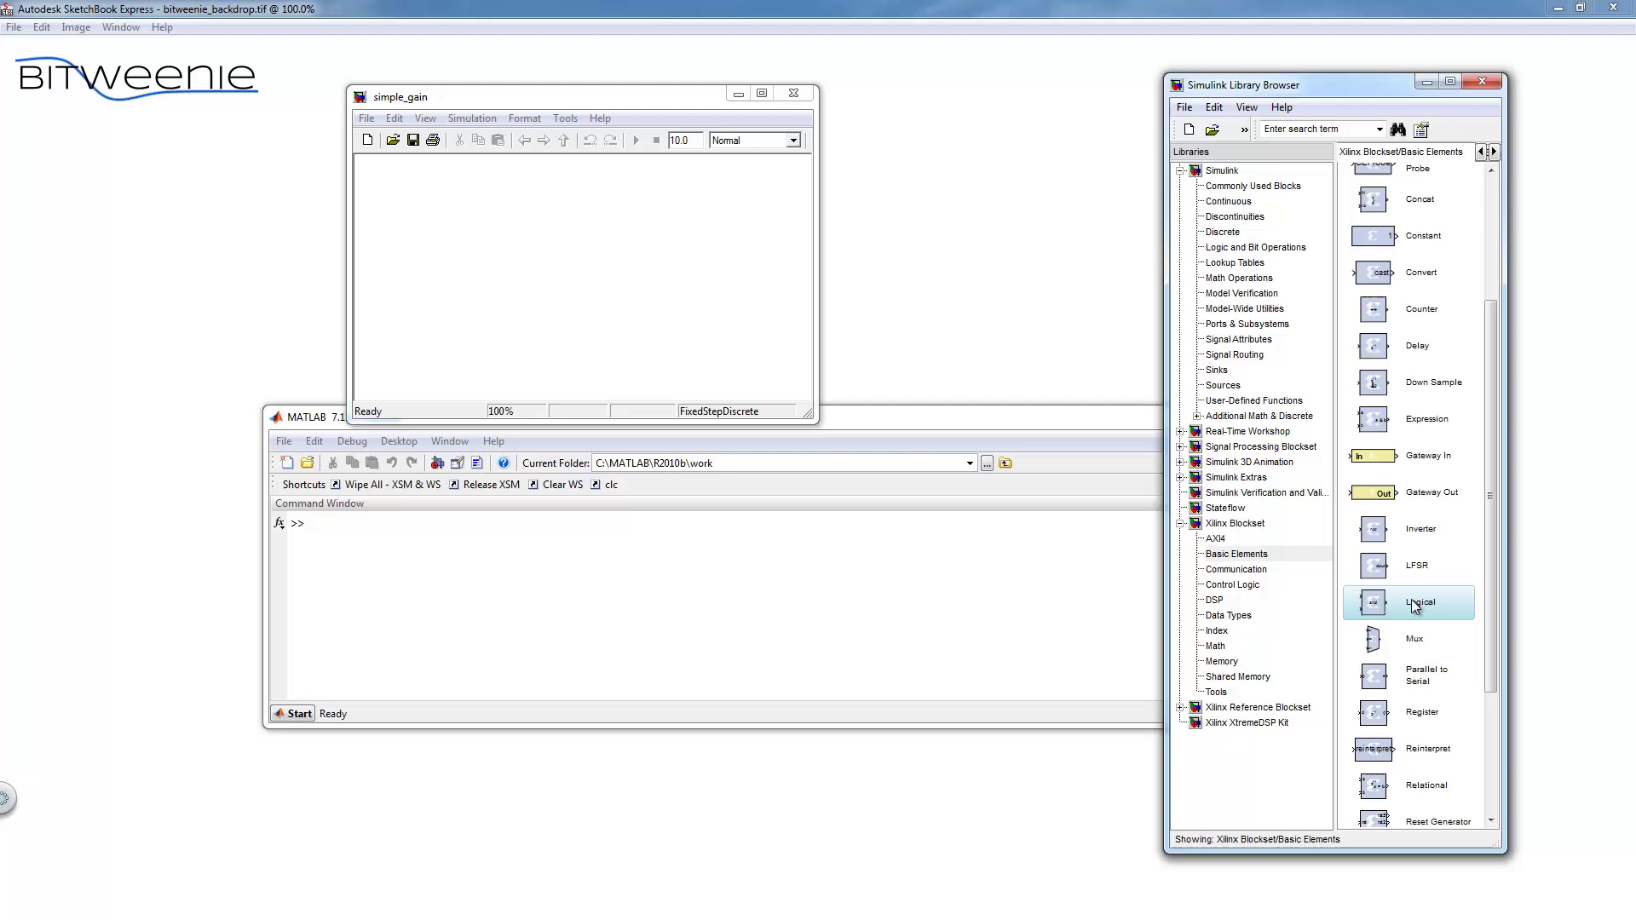
click(1420, 649)
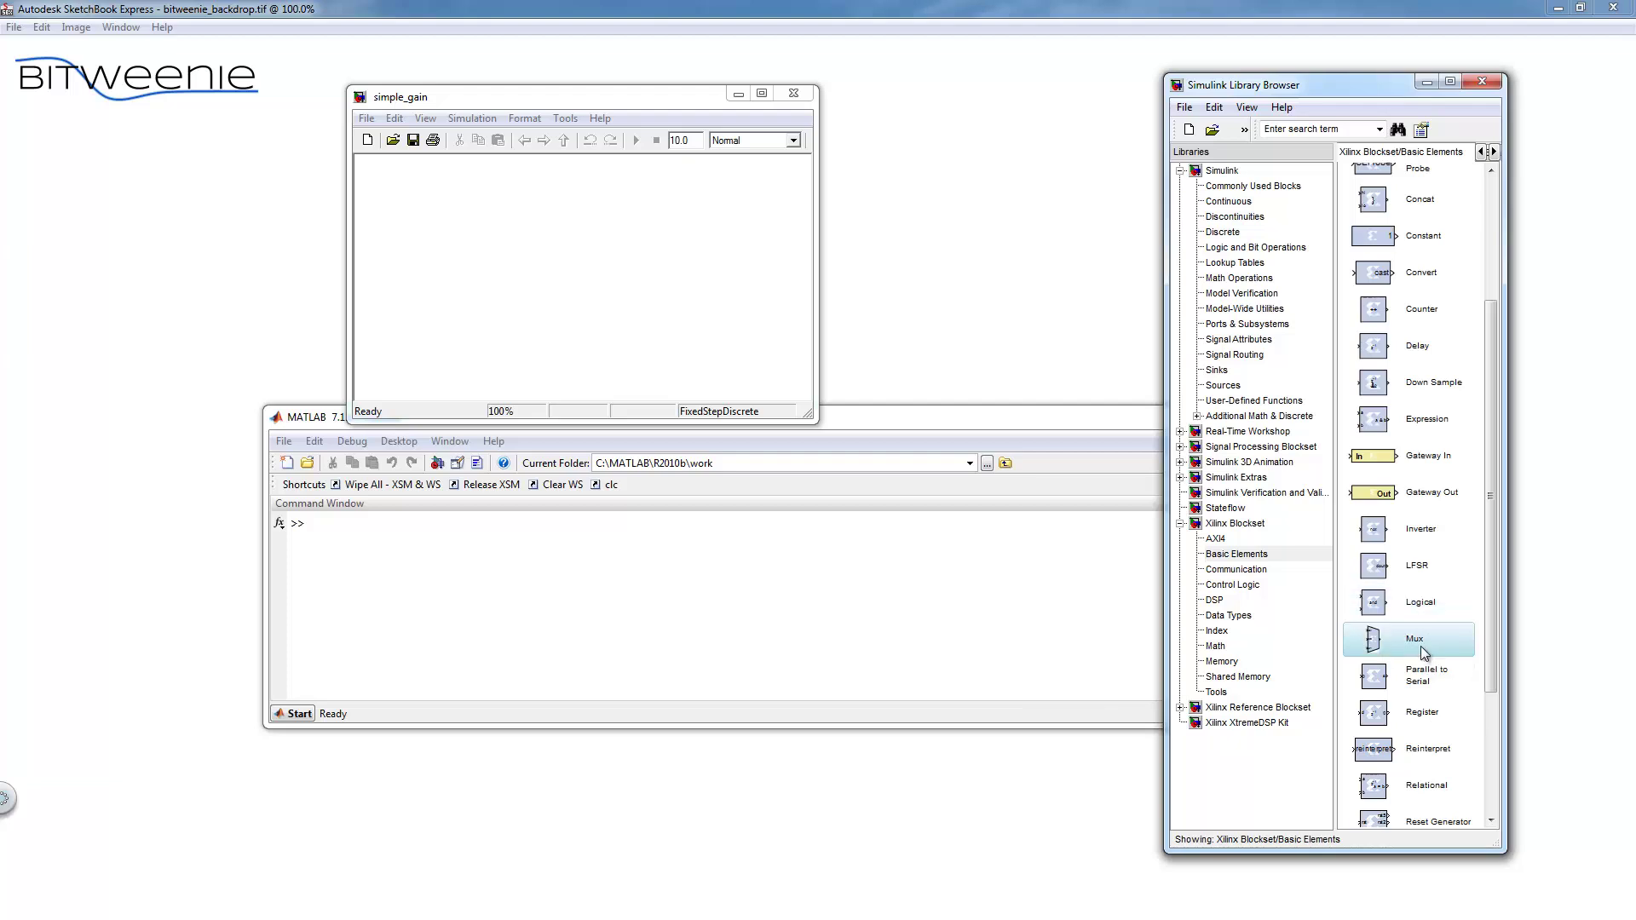
scroll(1421, 653, down, 2)
click(1446, 620)
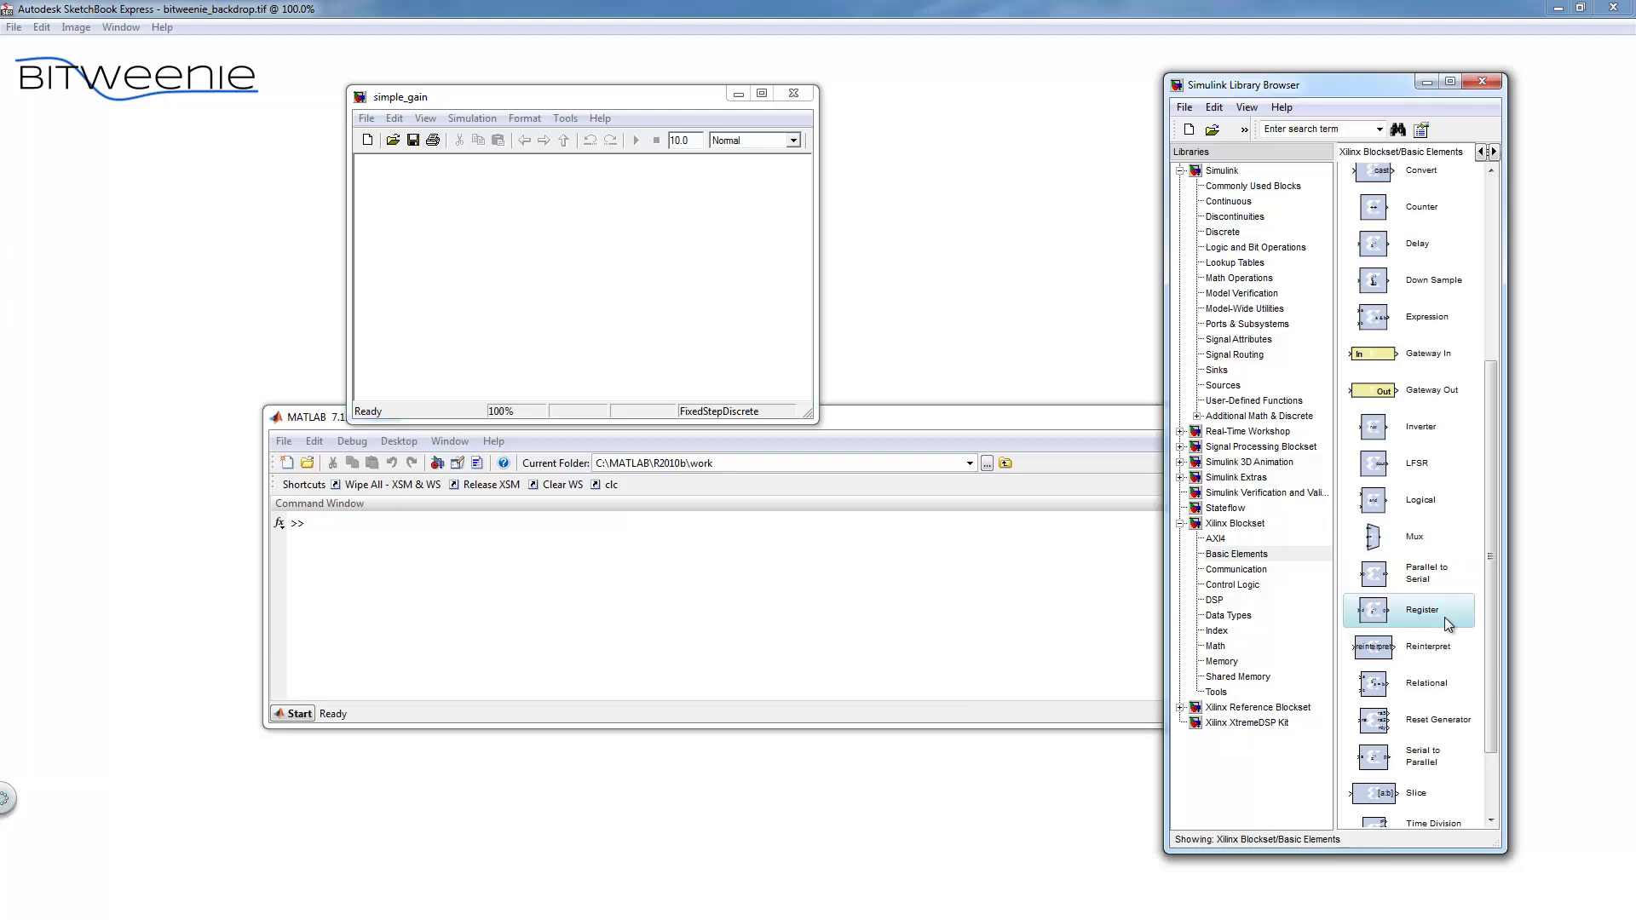
scroll(1432, 656, down, 2)
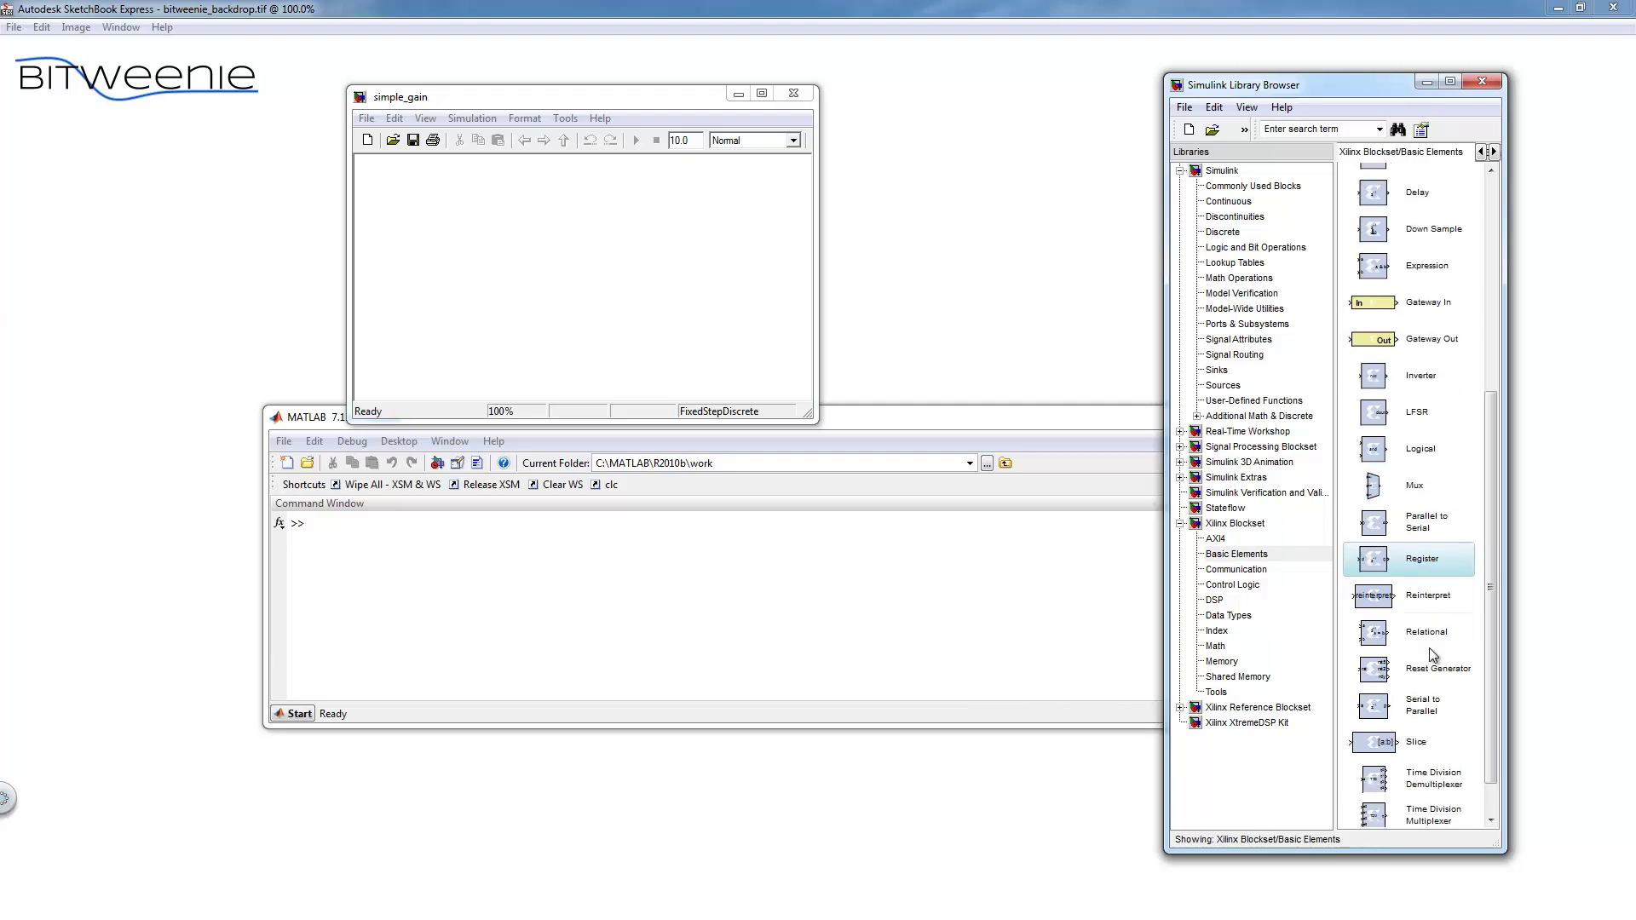
click(1433, 550)
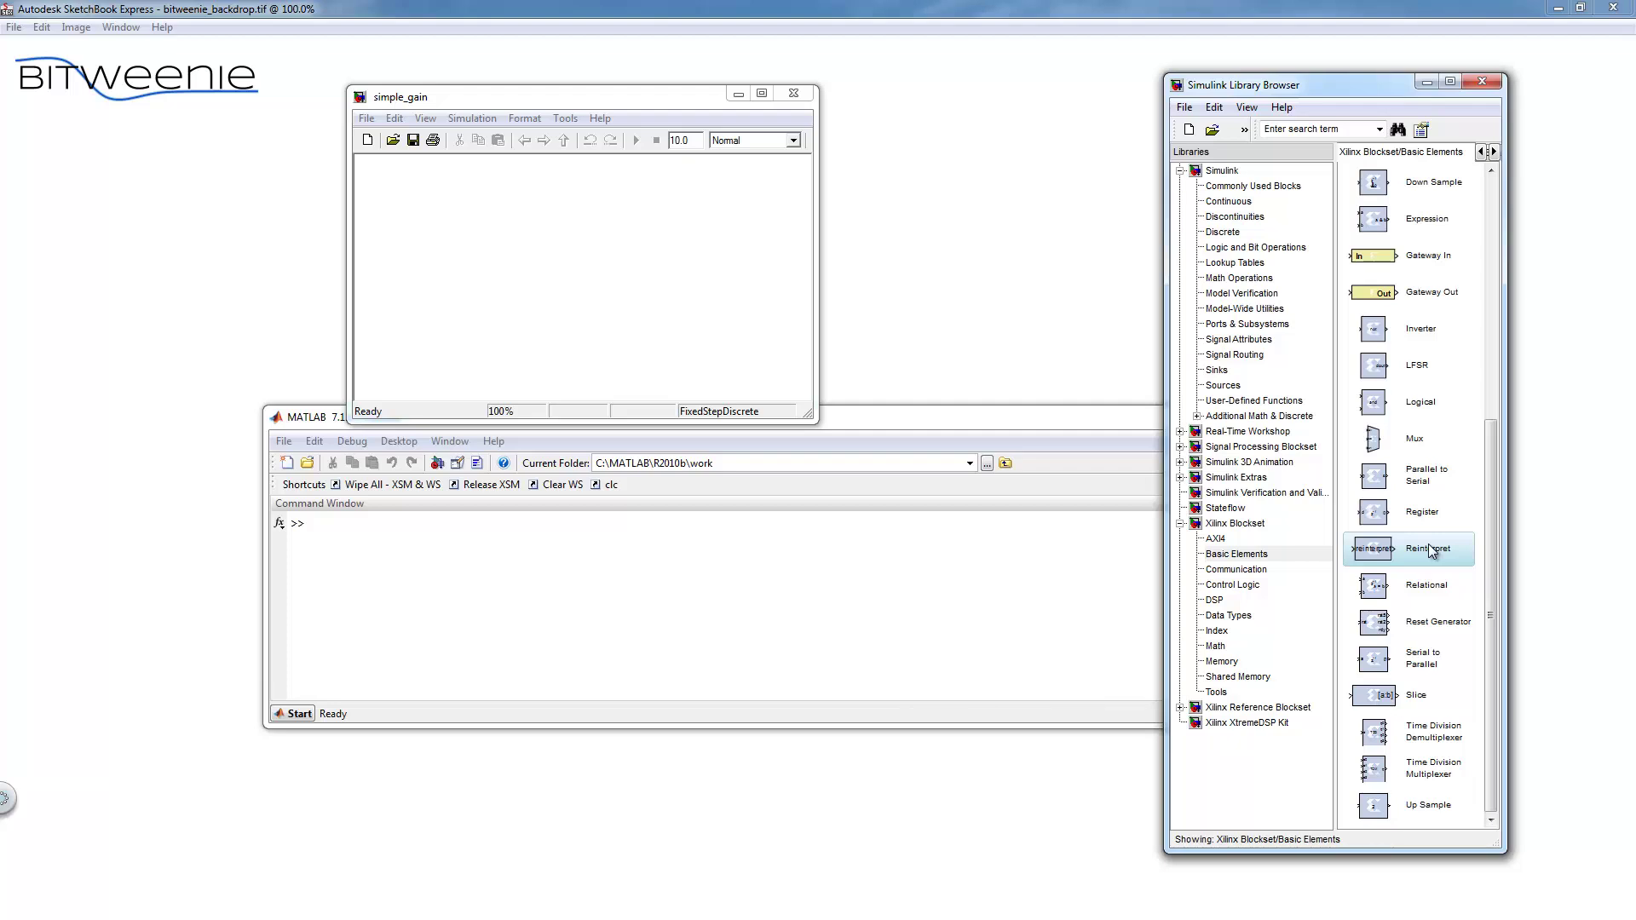
scroll(1430, 545, up, 5)
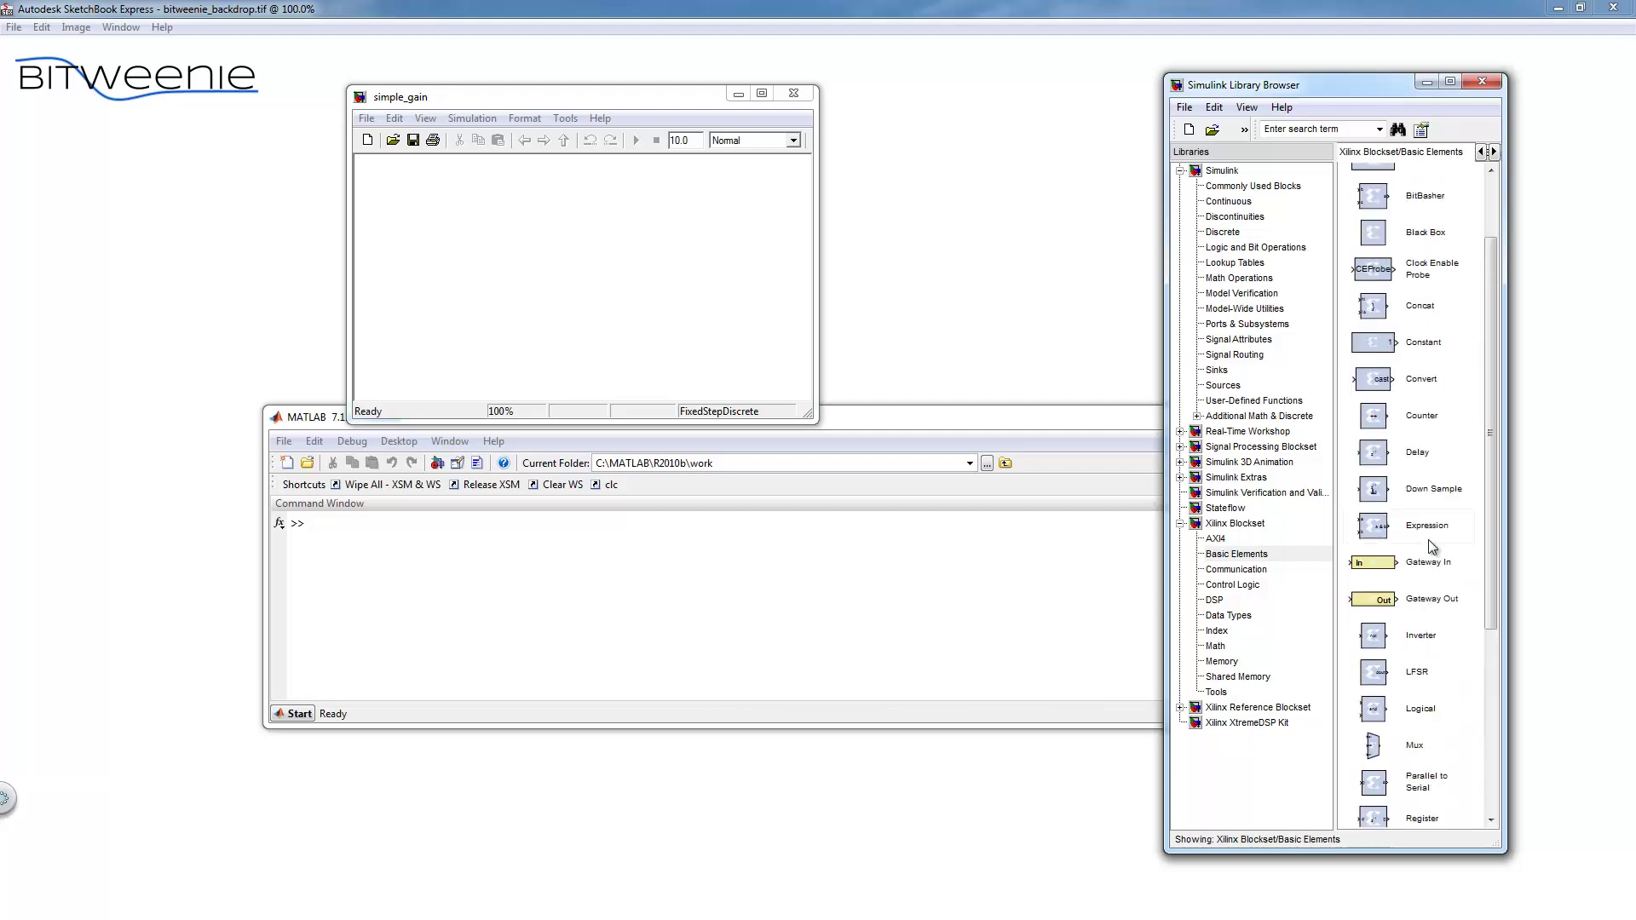
Add a System Generator block from Basic Elements to the upper-left area of the simple_gain model
click(1237, 556)
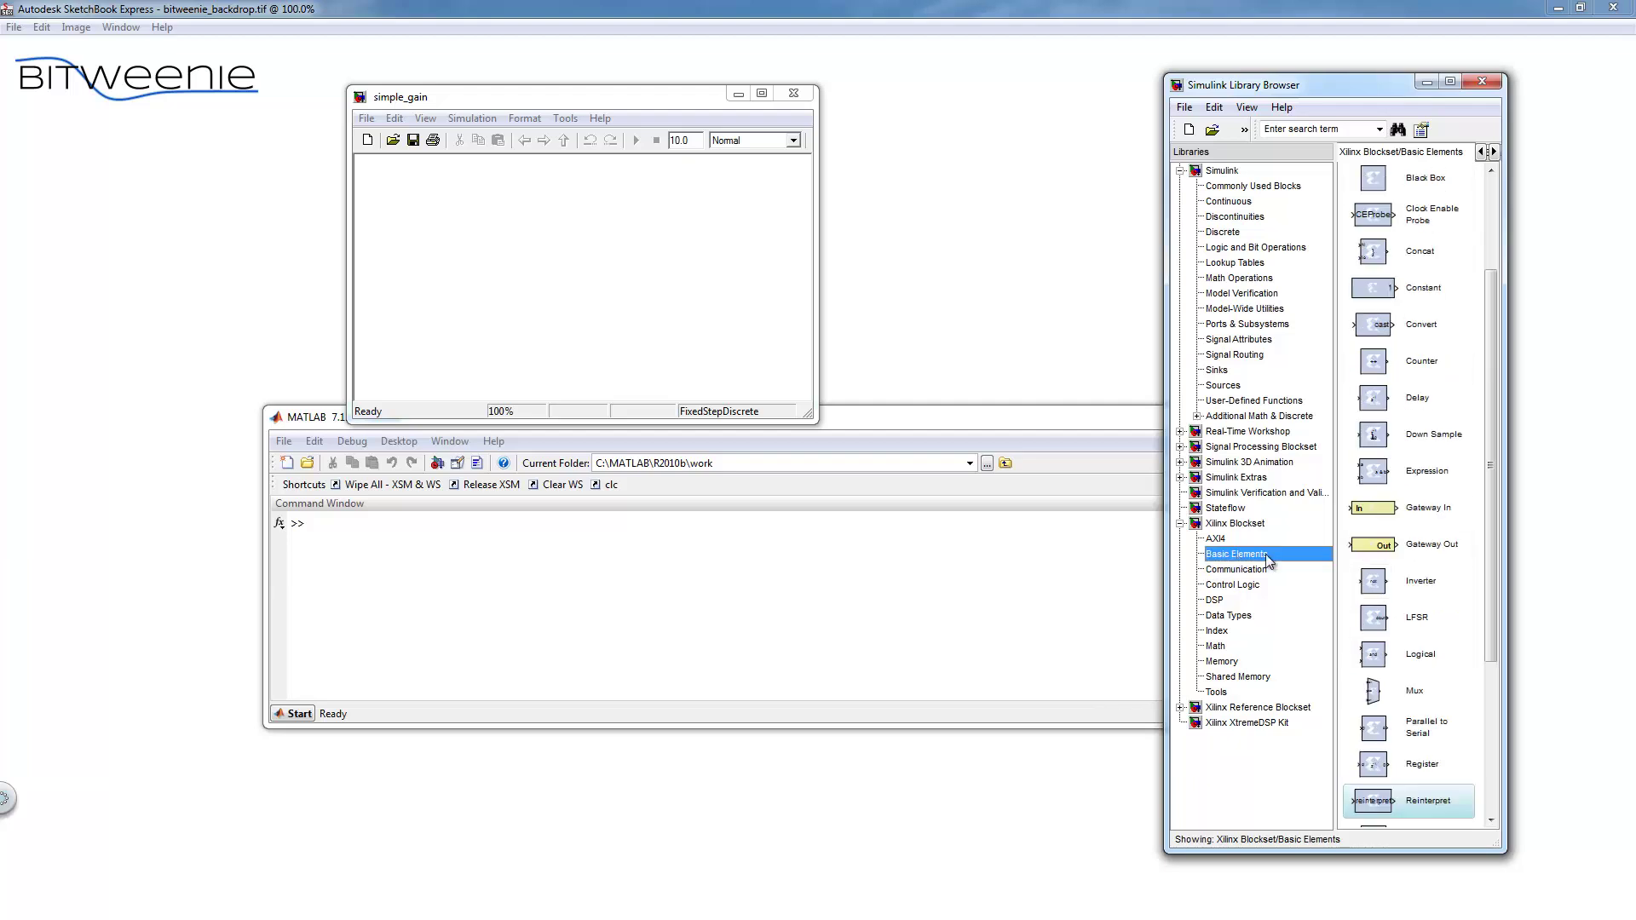
scroll(1439, 506, up, 2)
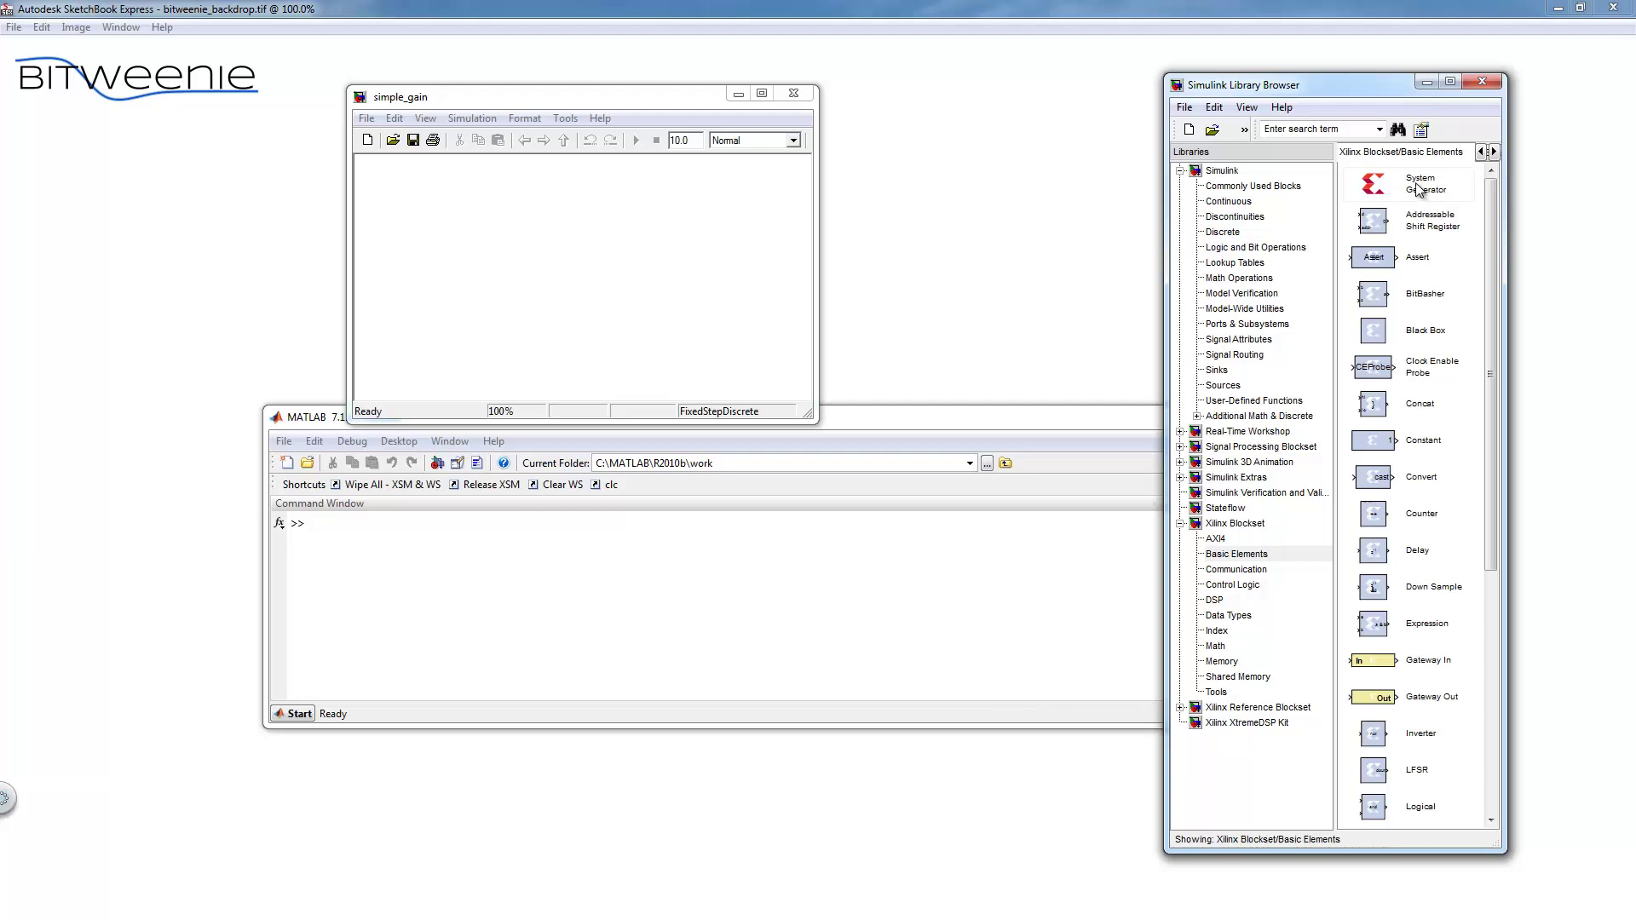
click(1417, 184)
drag(1168, 221, 406, 206)
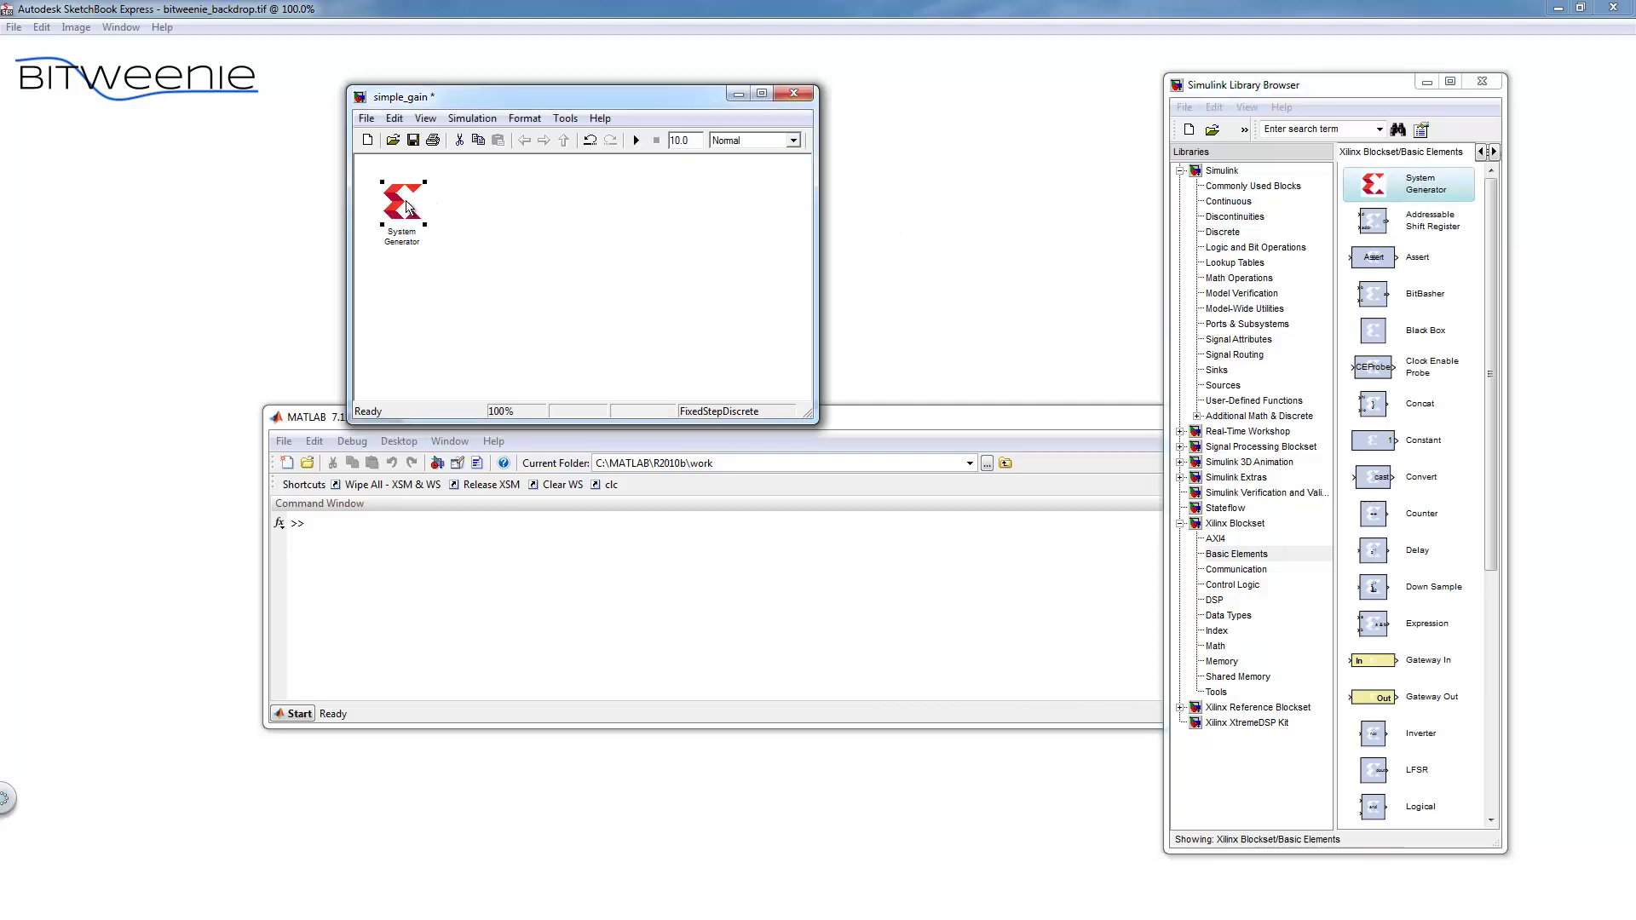
click(503, 223)
Open the System Generator block's settings and review the synthesis tool and hardware description language options
double_click(418, 206)
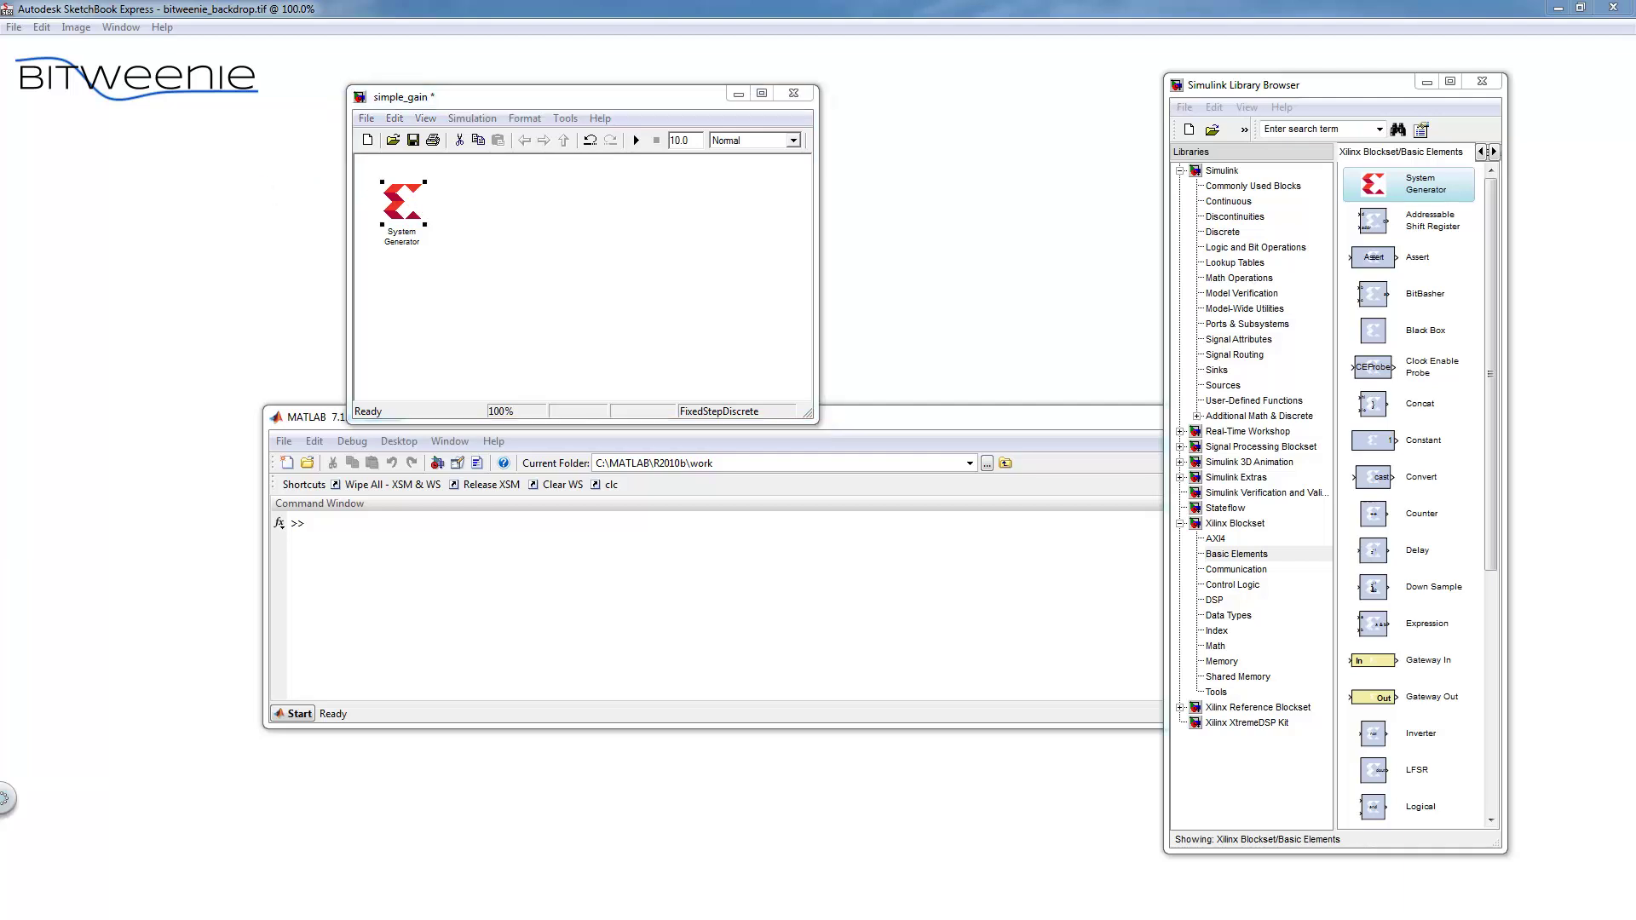
drag(8, 336, 207, 302)
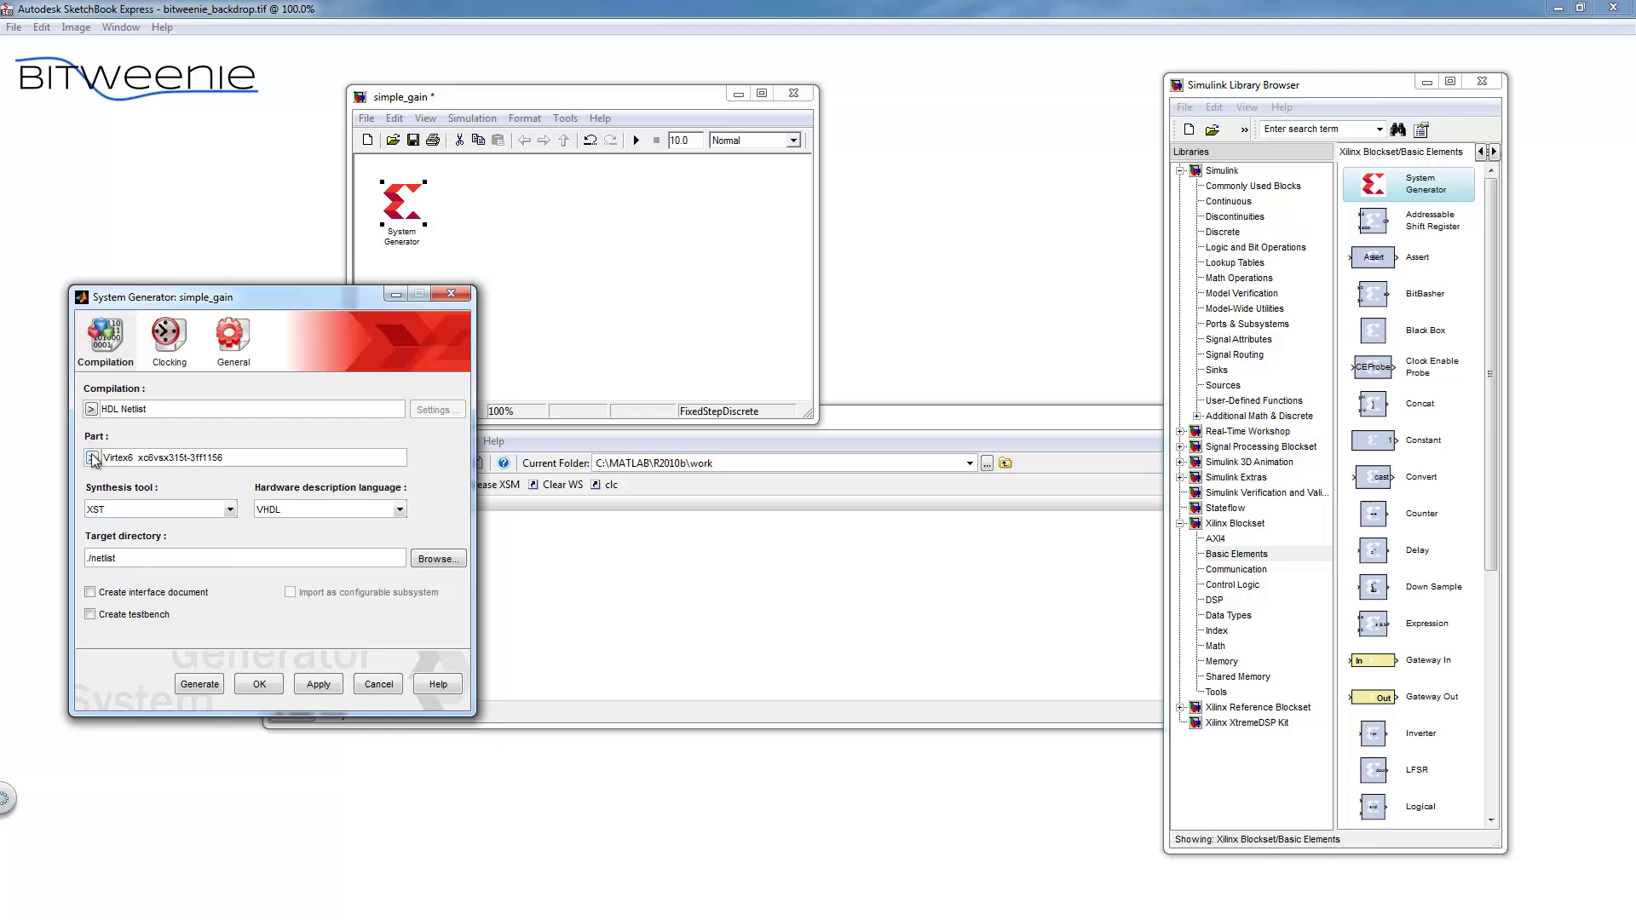
click(136, 509)
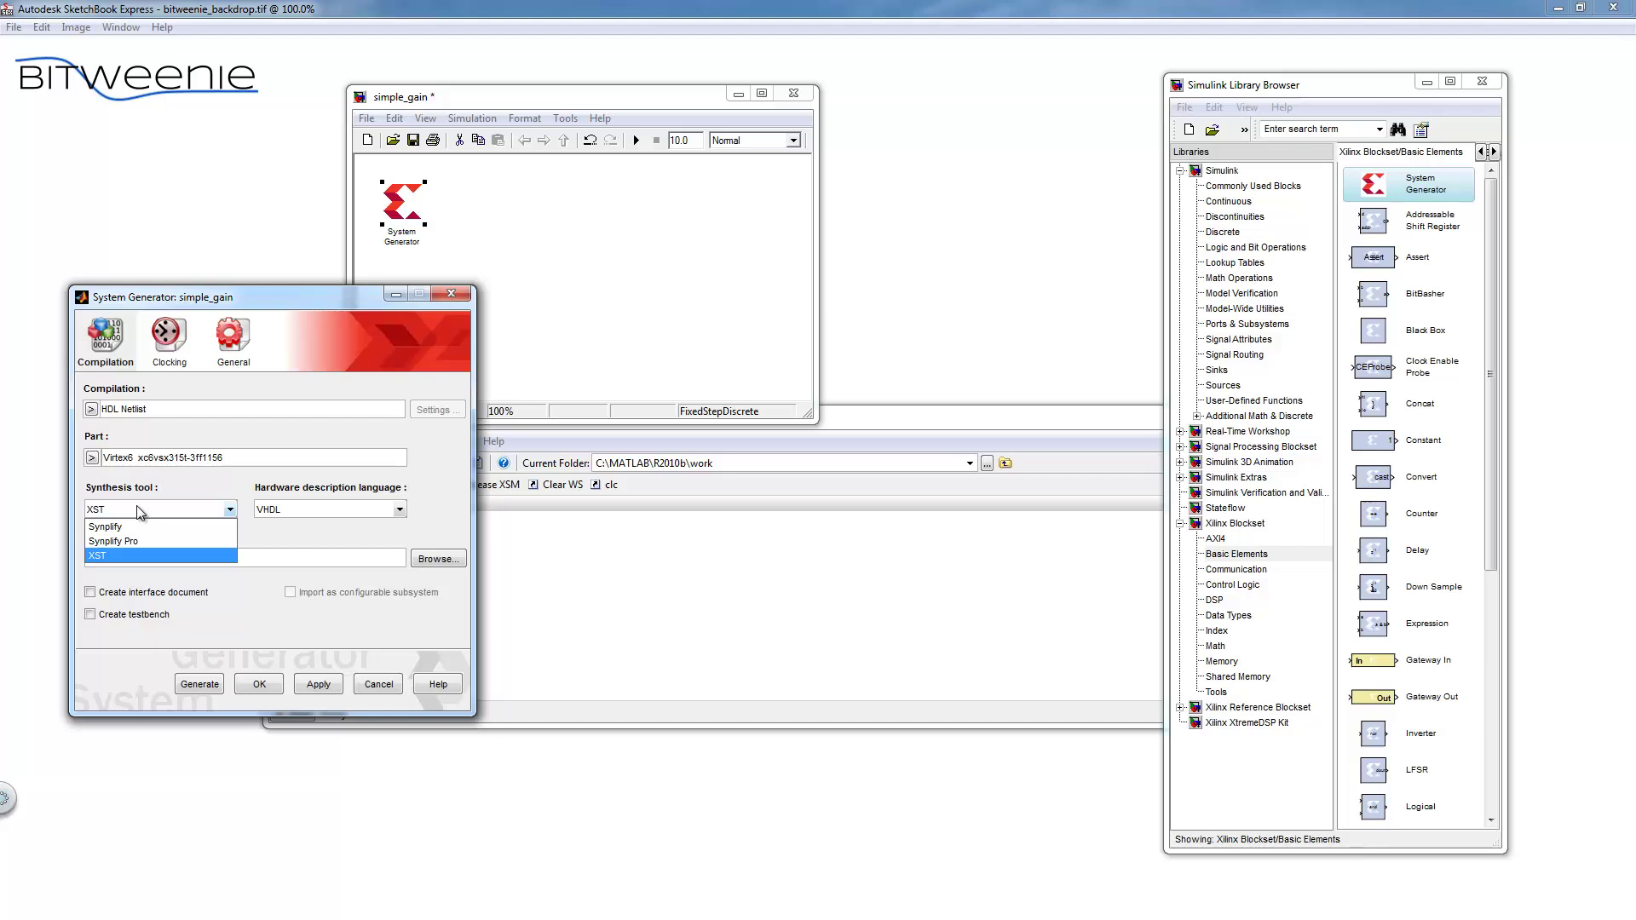
click(137, 504)
click(281, 509)
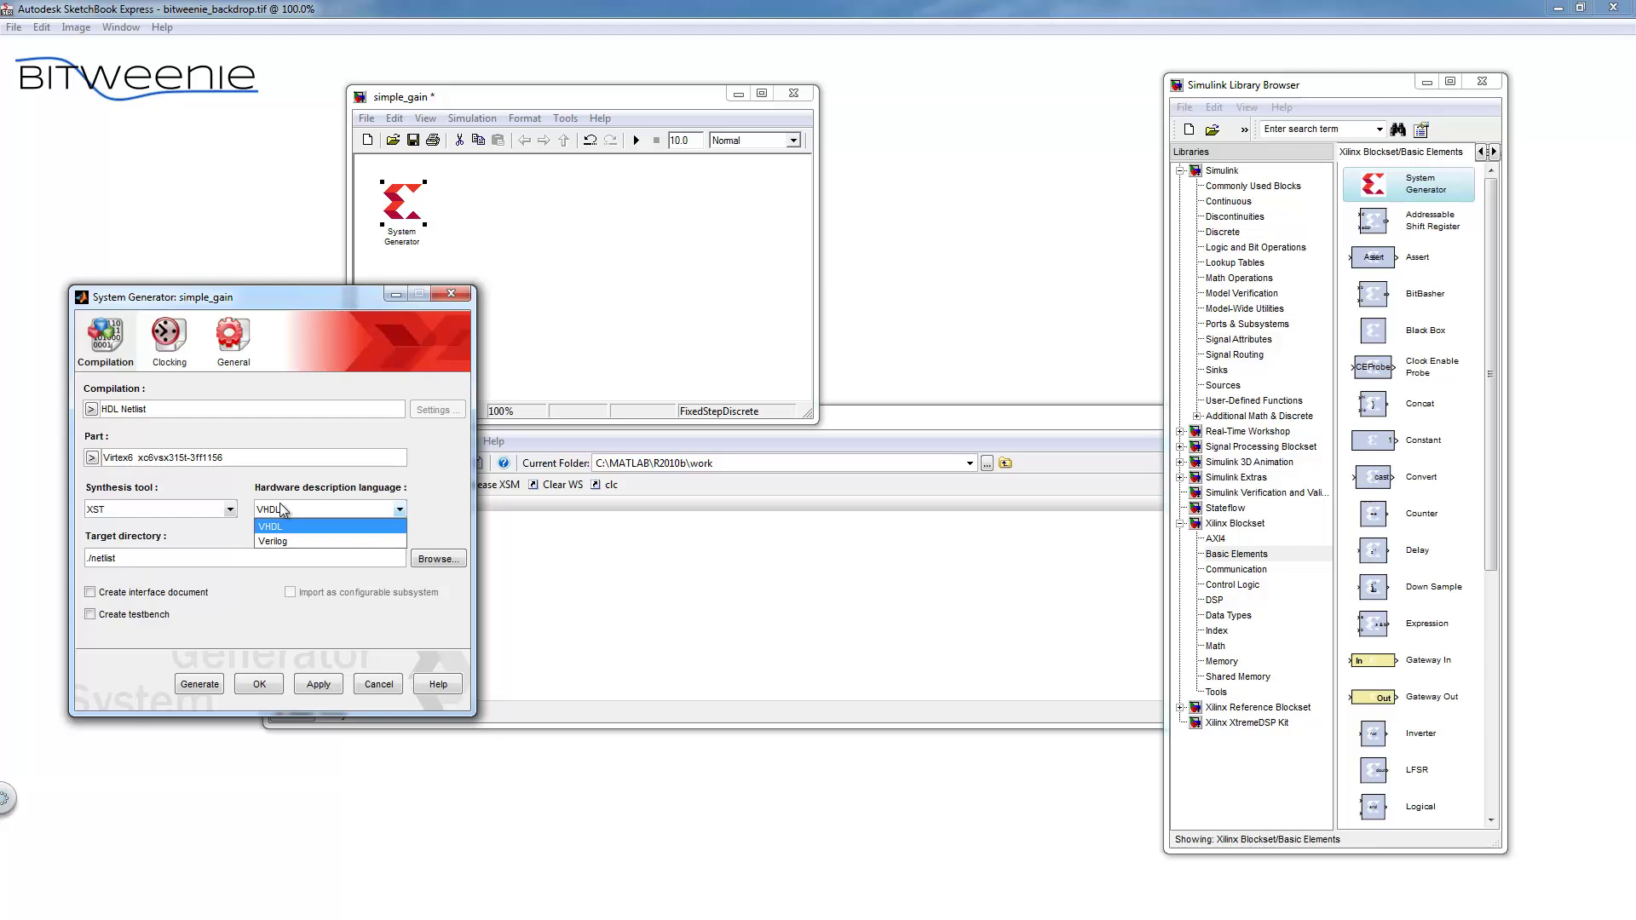
click(279, 503)
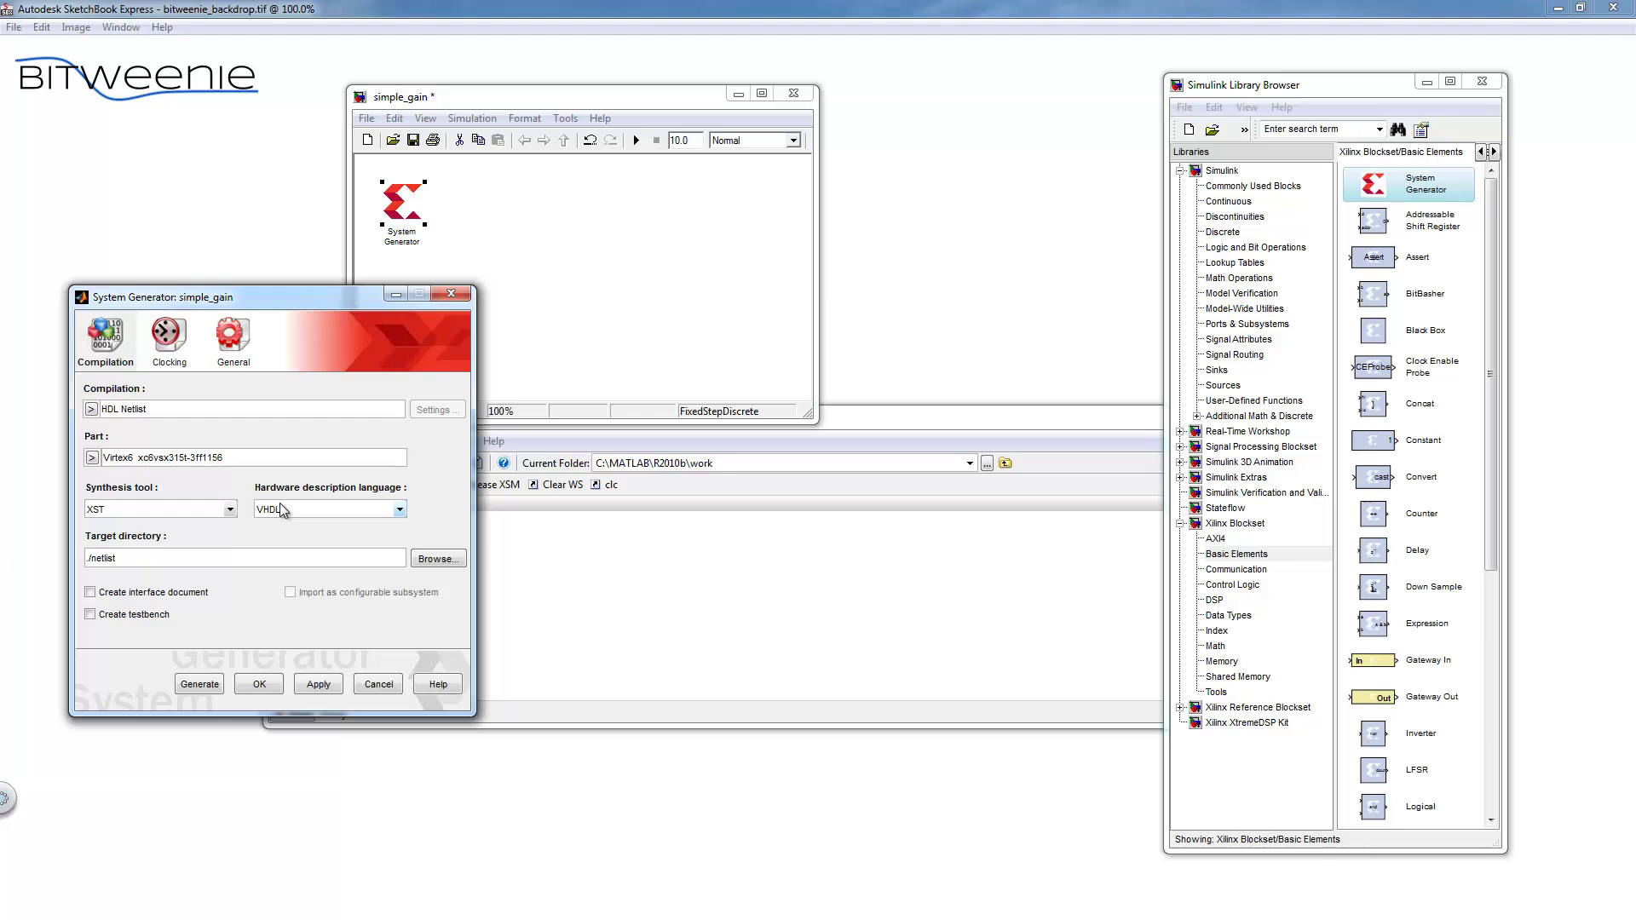
Set the compilation target to Hardware Co-Simulation on the ML605 board over Point-to-point Ethernet
click(92, 410)
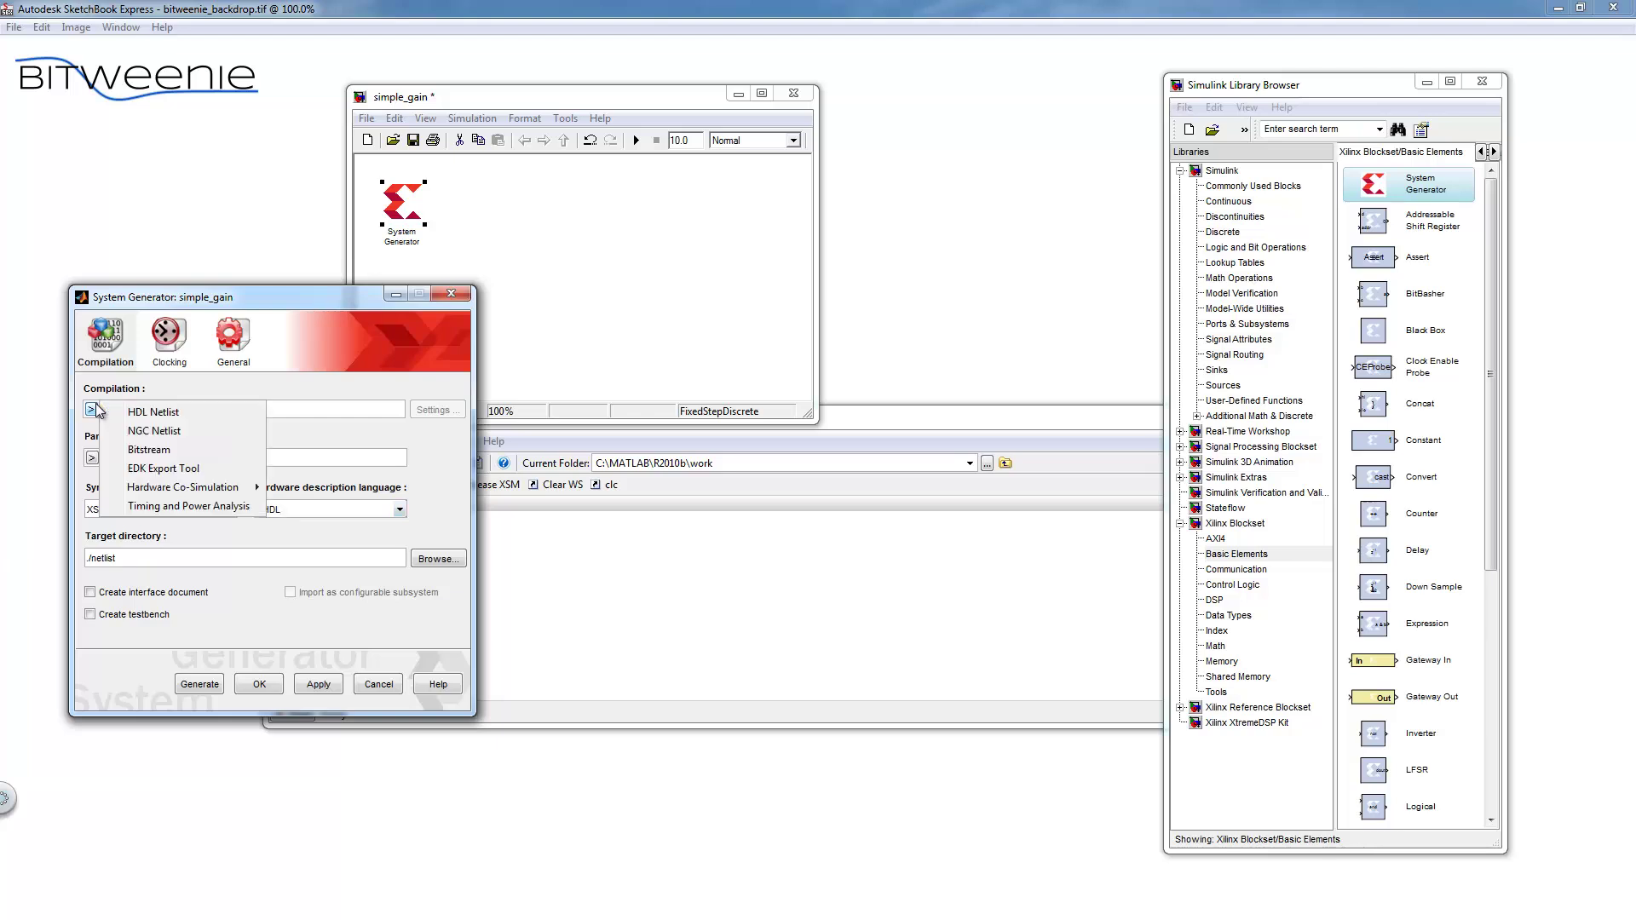
mouse_move(178, 489)
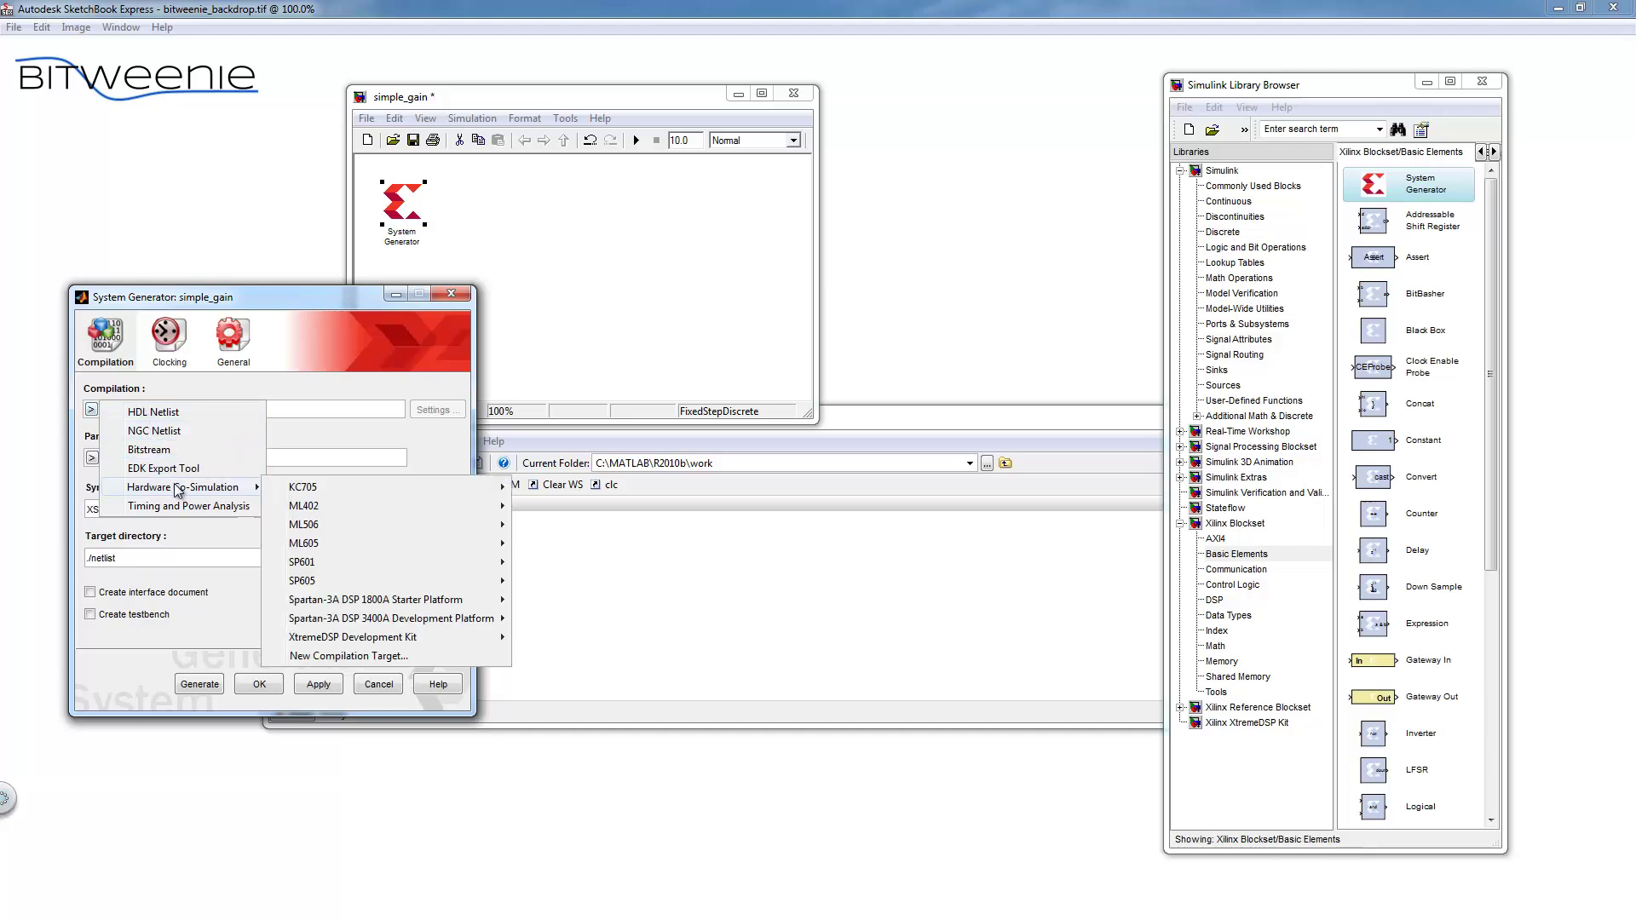
mouse_move(316, 541)
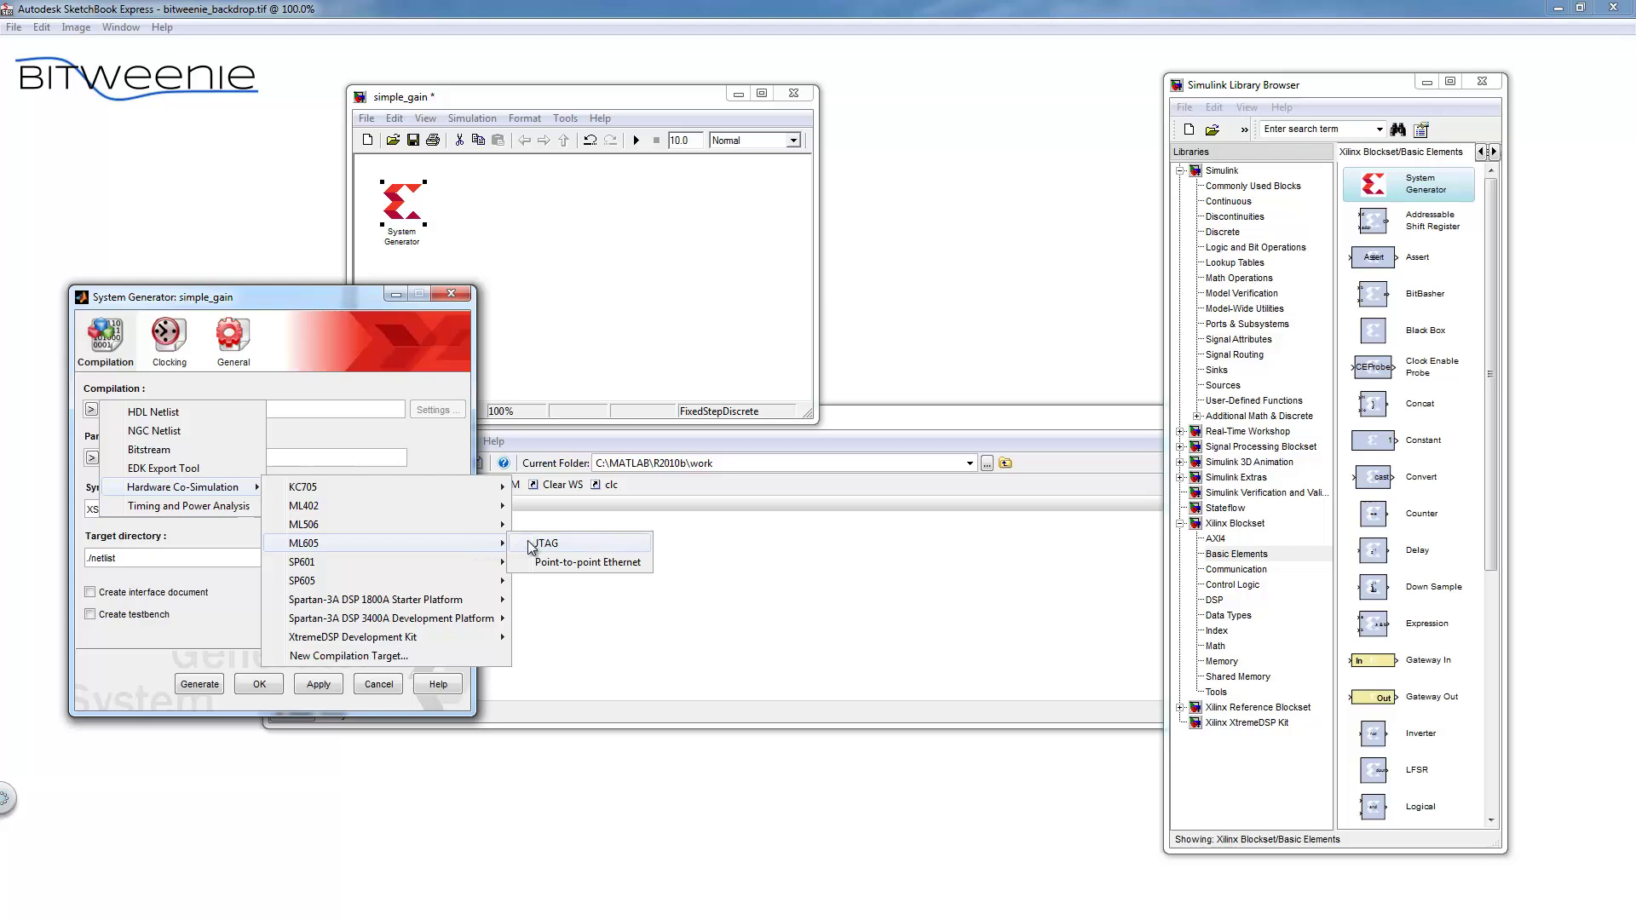
click(547, 560)
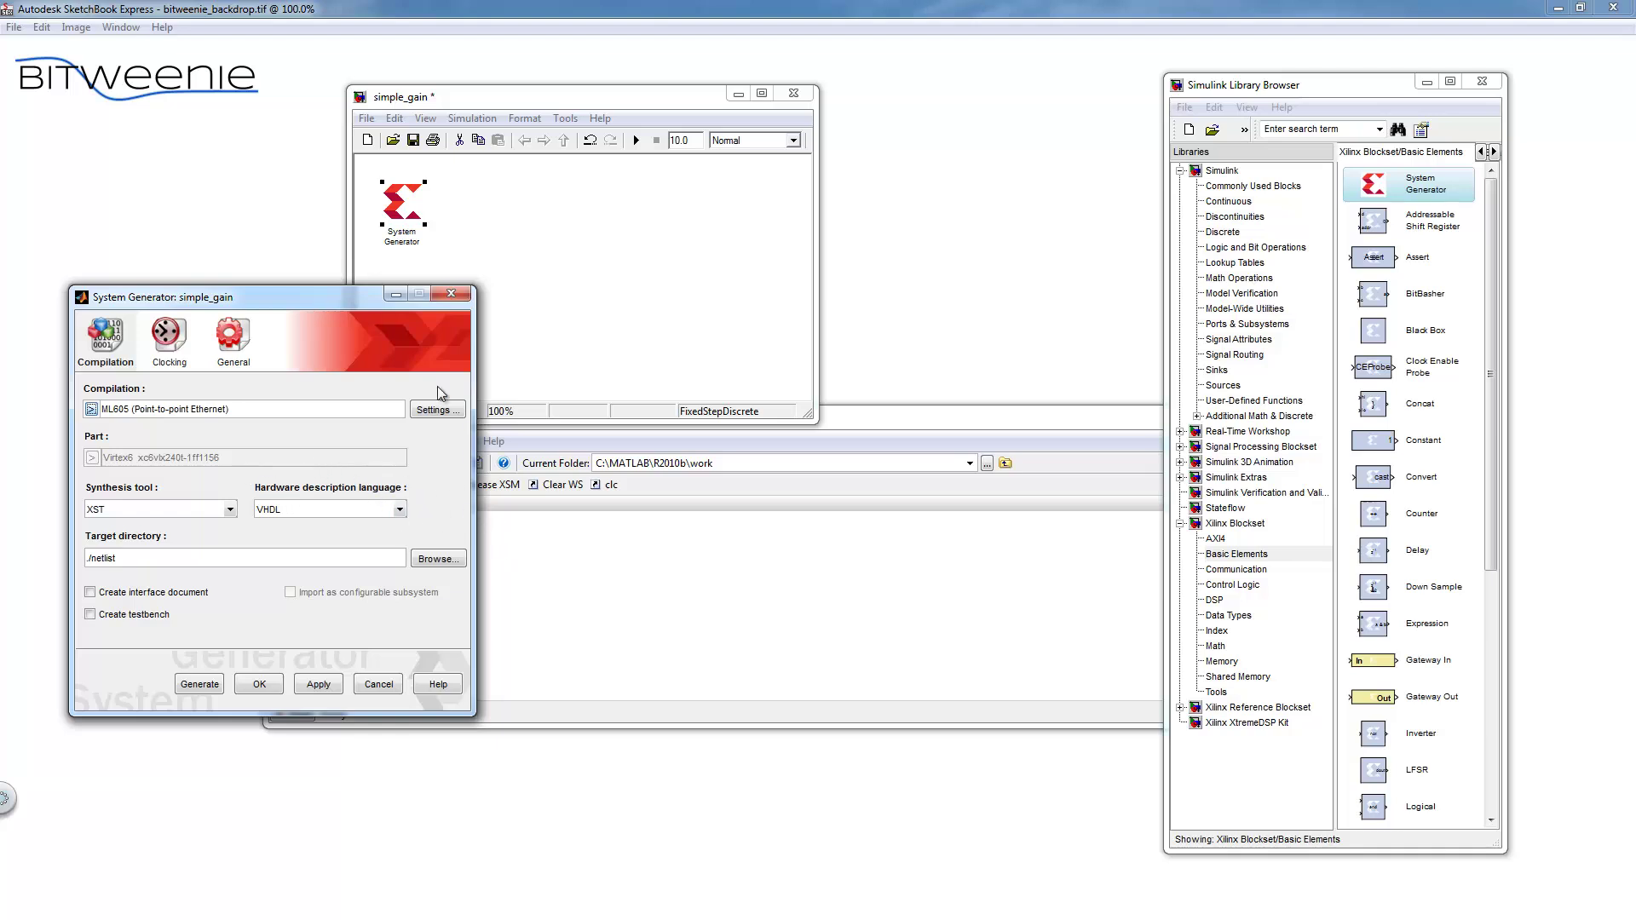
Review the System Generator block's clocking and general settings, then accept its configuration
click(185, 356)
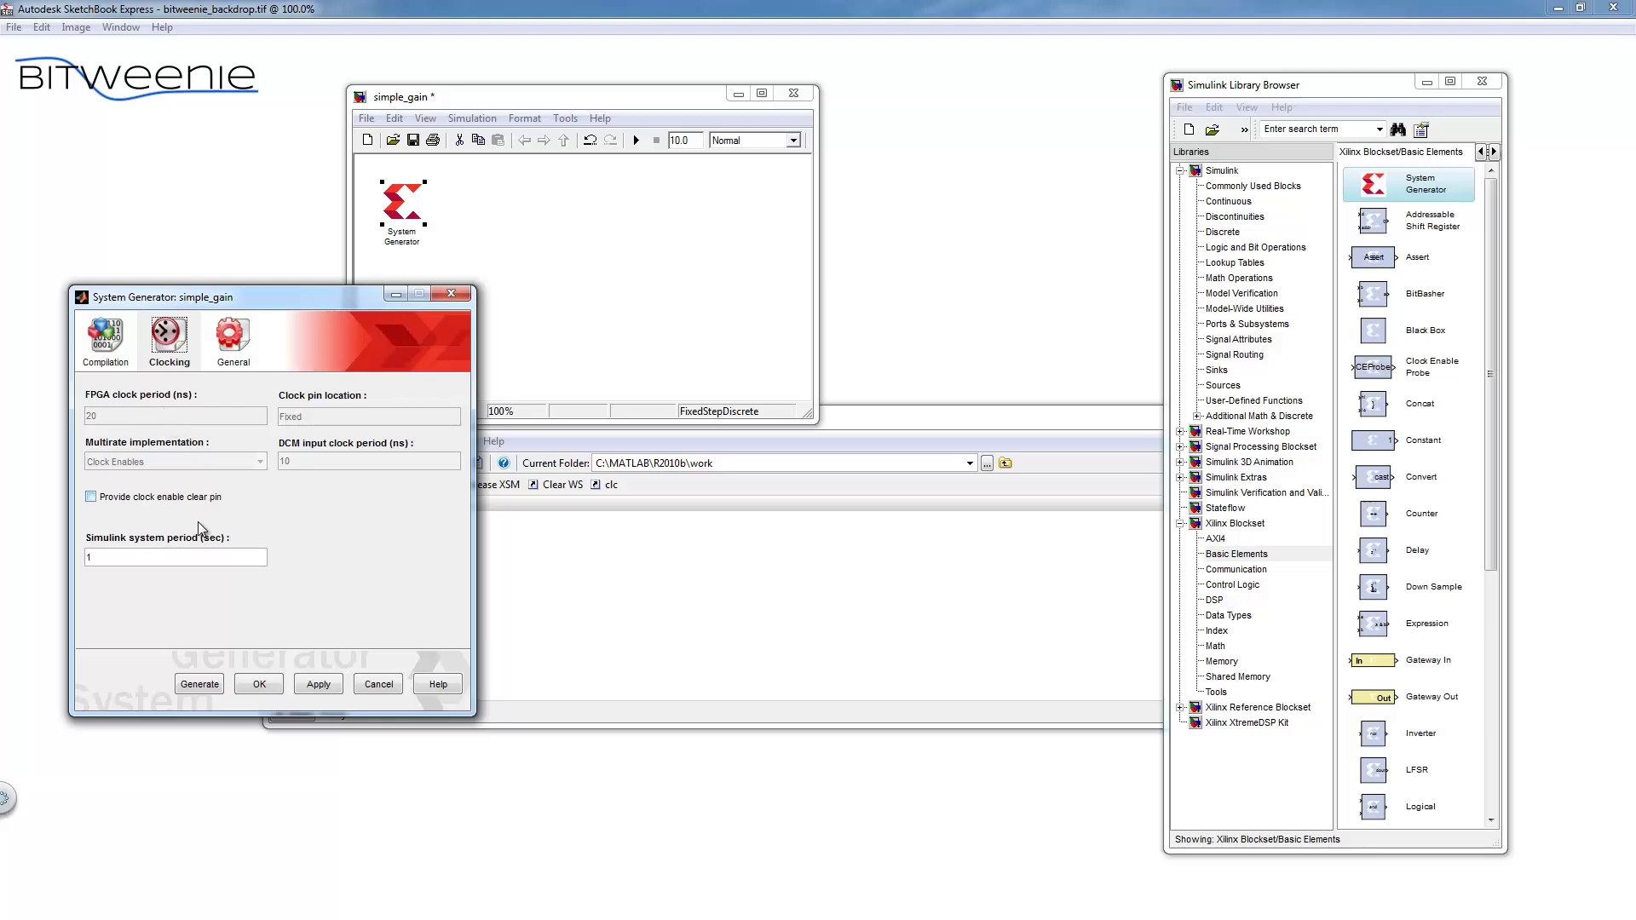
click(172, 557)
click(229, 341)
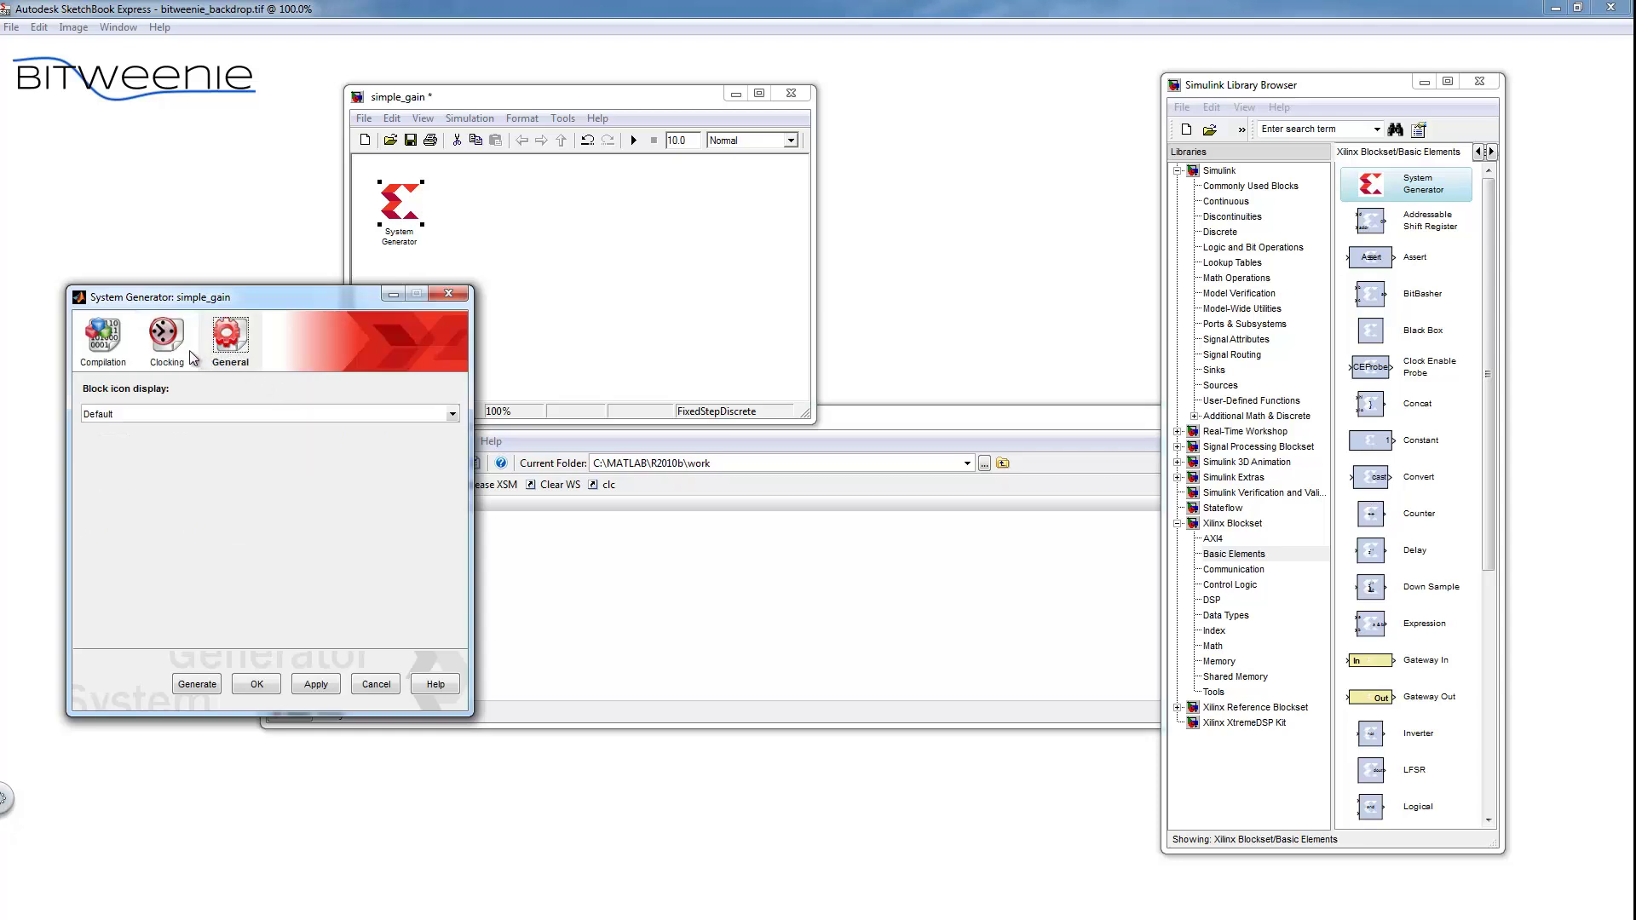
click(89, 344)
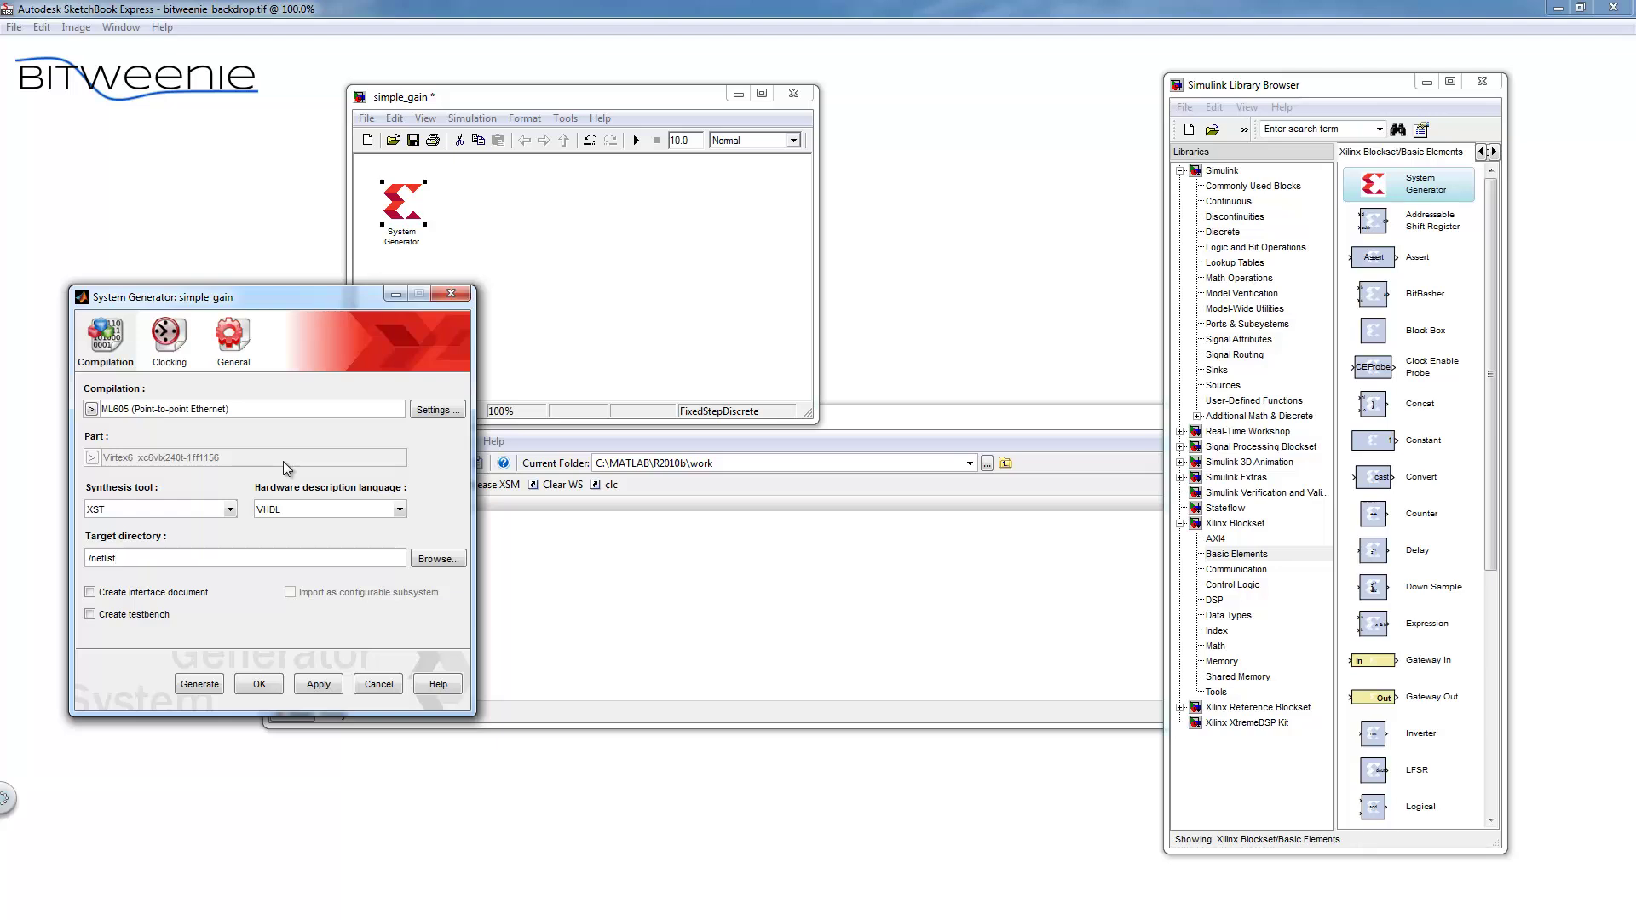
click(260, 684)
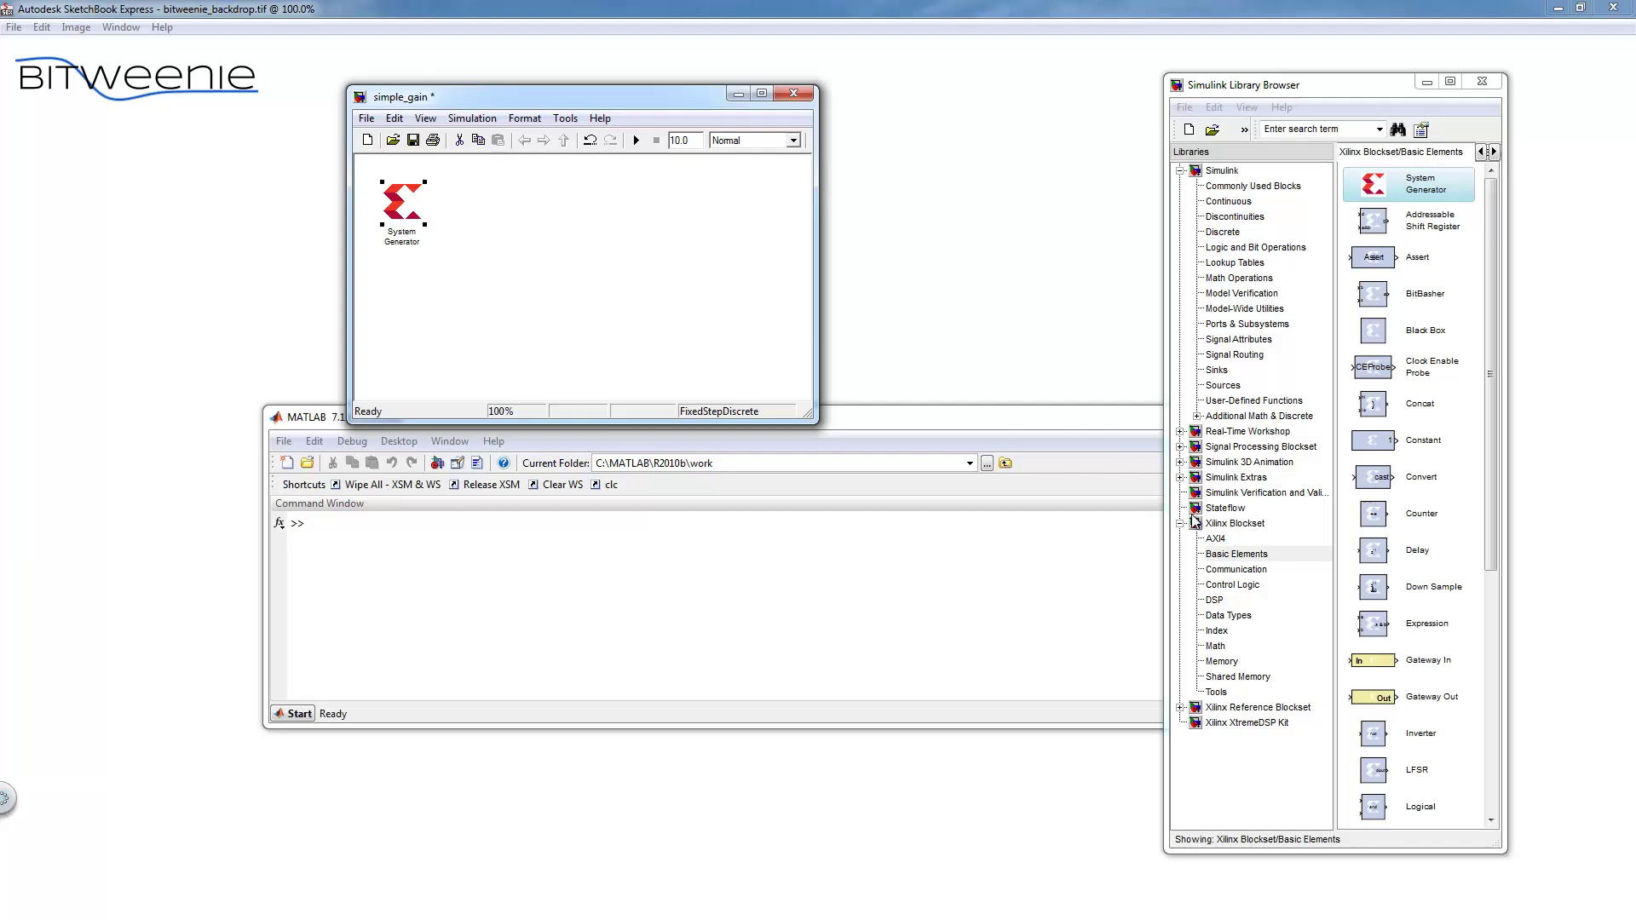
Add a Logical block from Basic Elements to the simple_gain model, below and well to the right of the System Generator block
click(1225, 556)
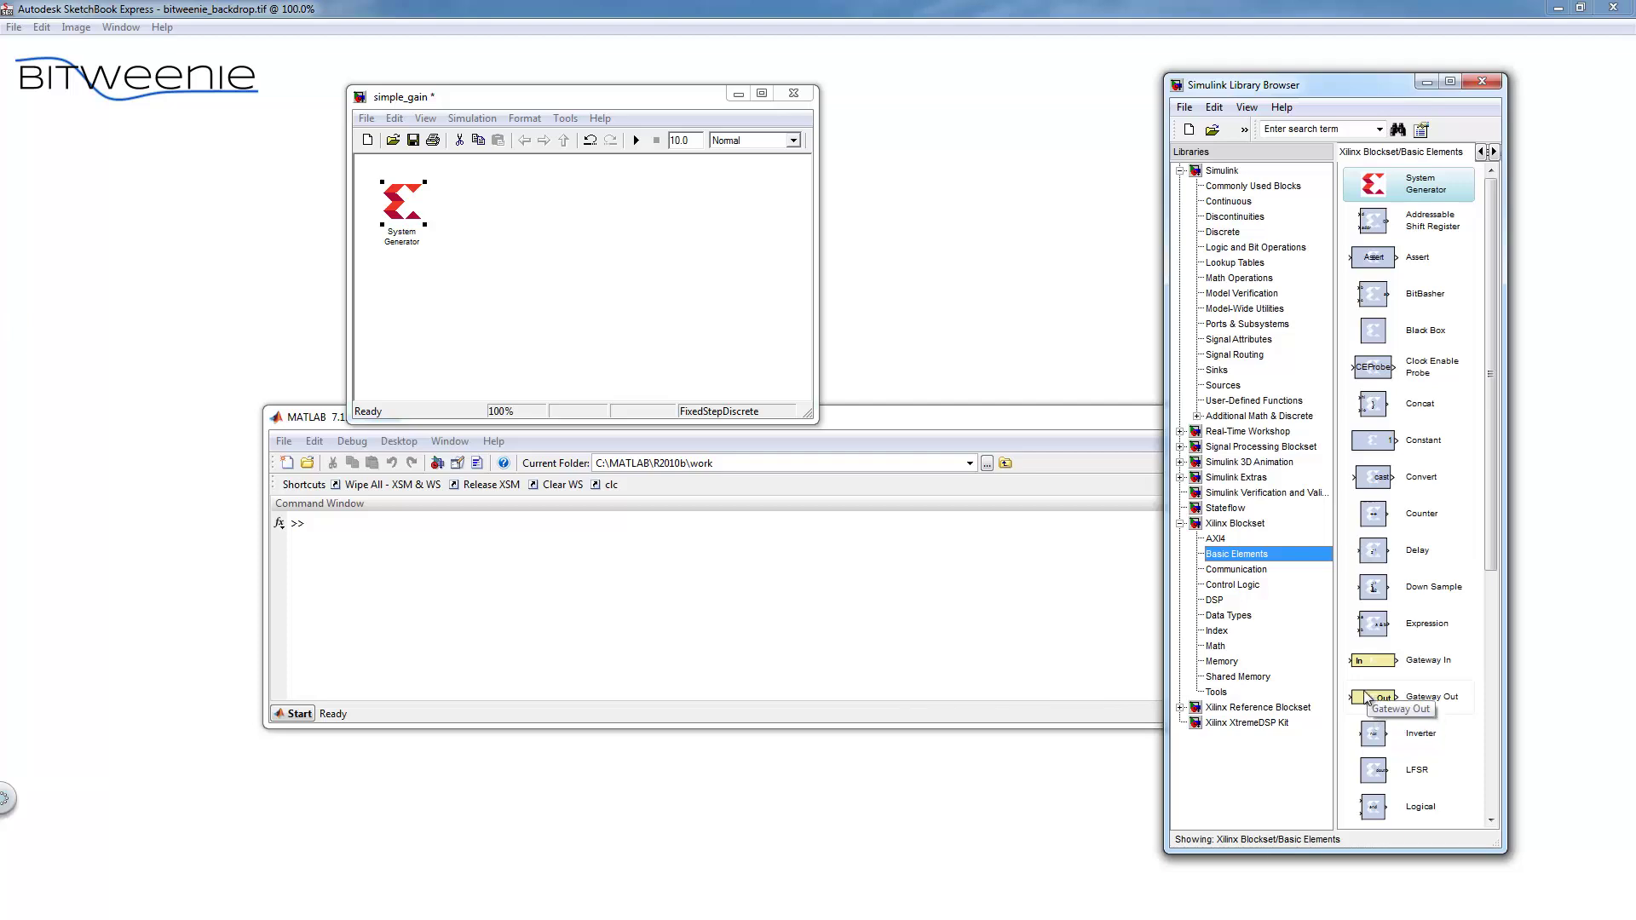
click(1376, 662)
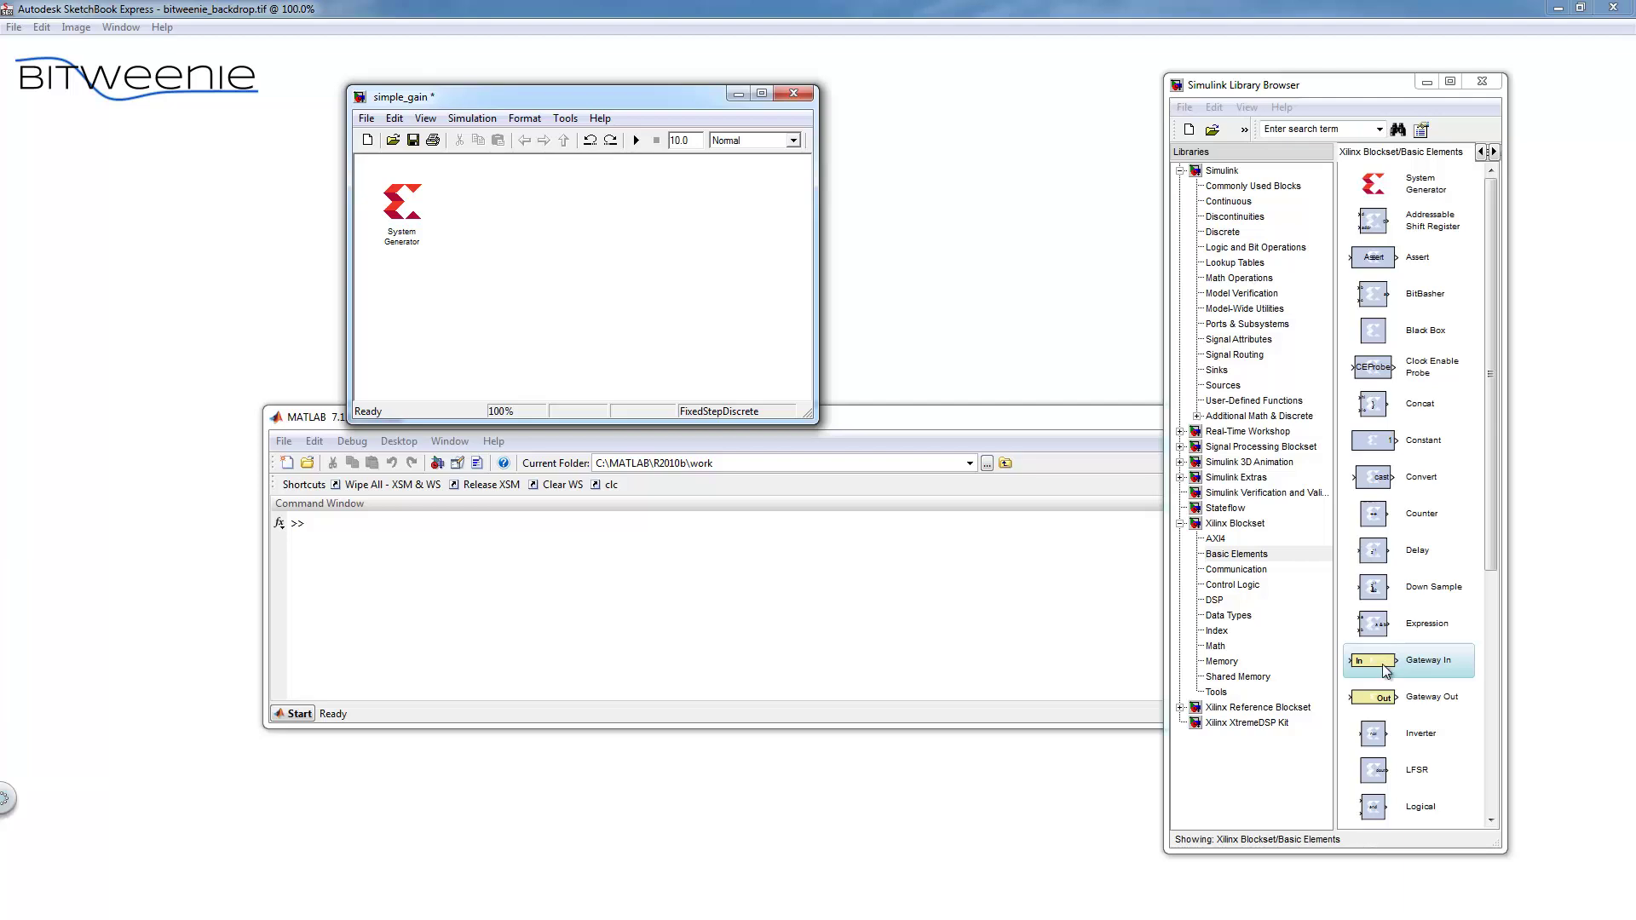
drag(1373, 806, 543, 264)
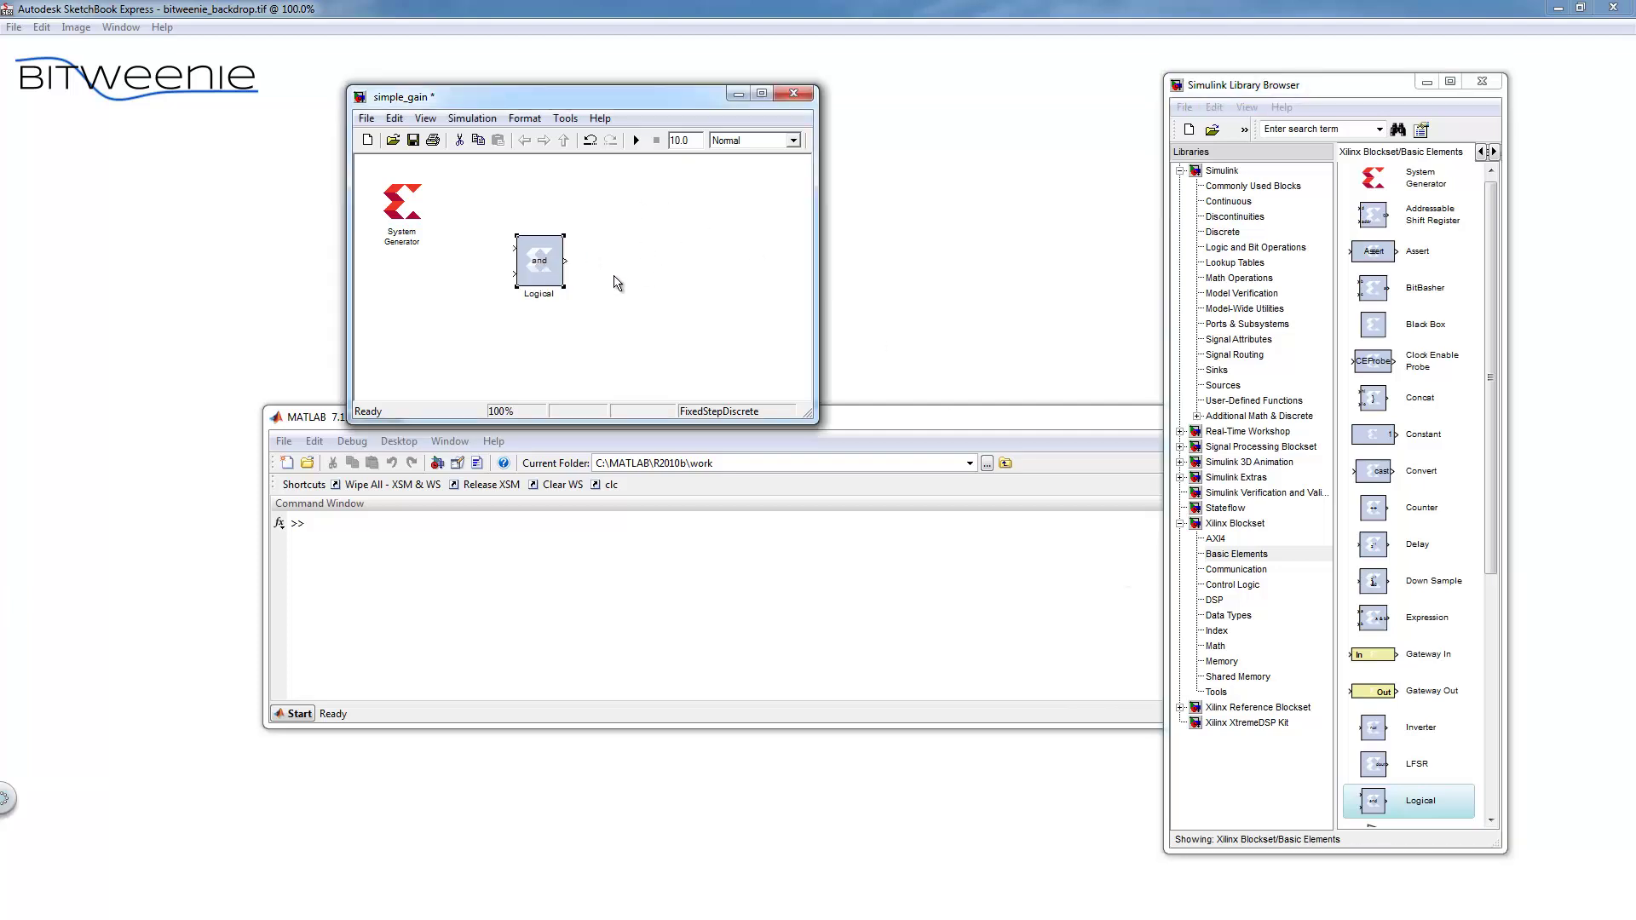
drag(546, 278, 627, 316)
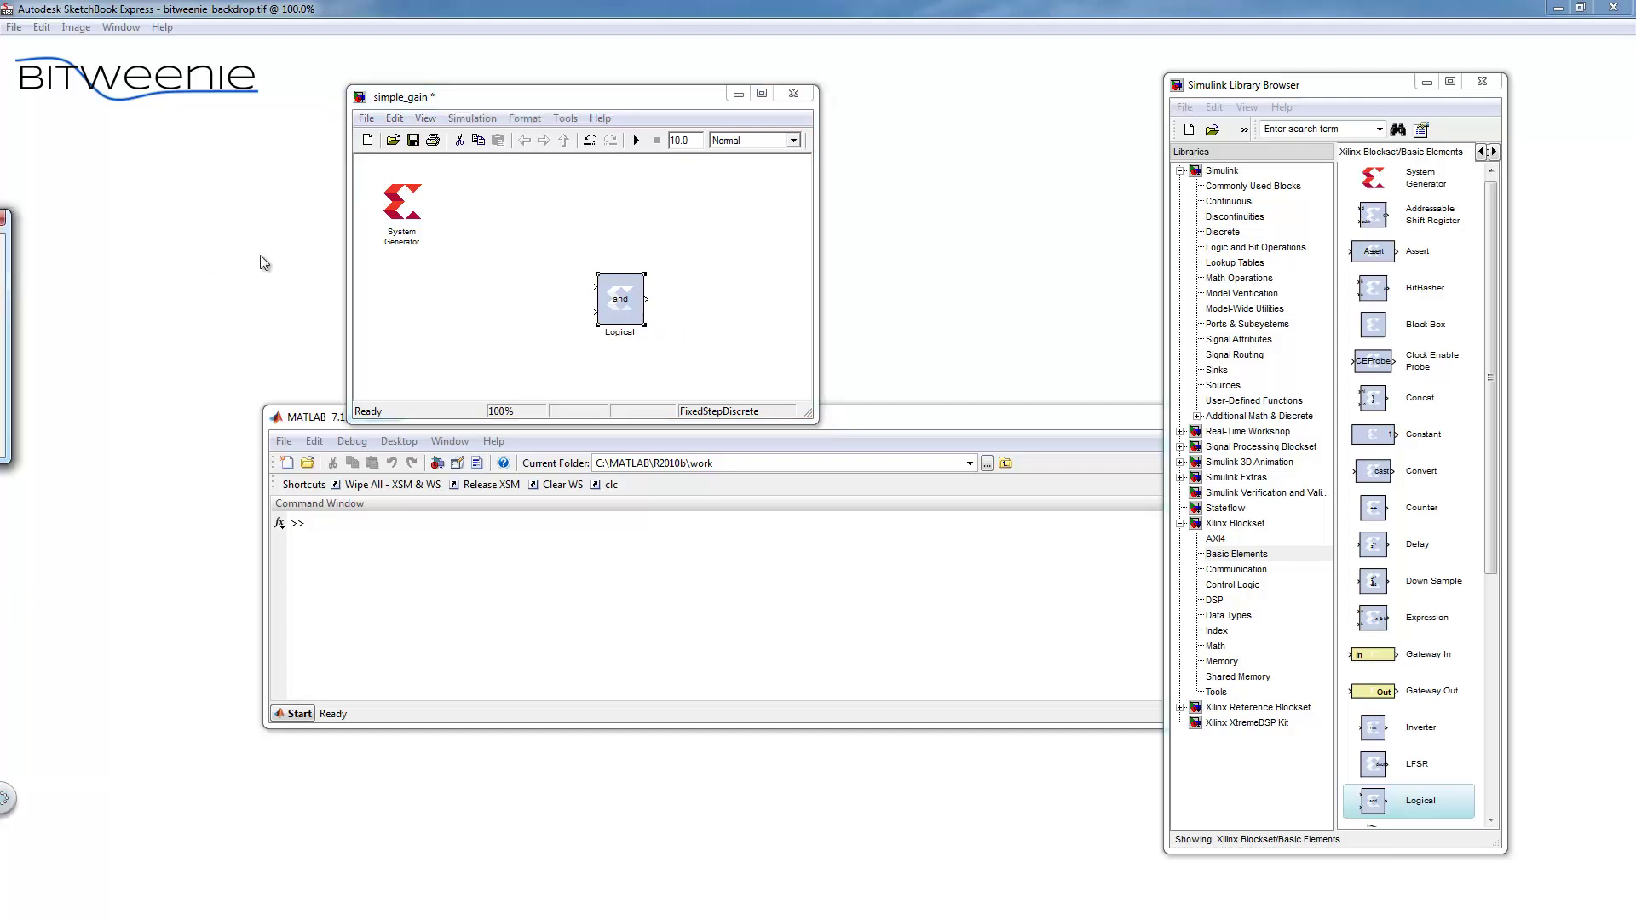
Set the Logical block's function to OR and give it a non-zero latency
drag(404, 256, 382, 255)
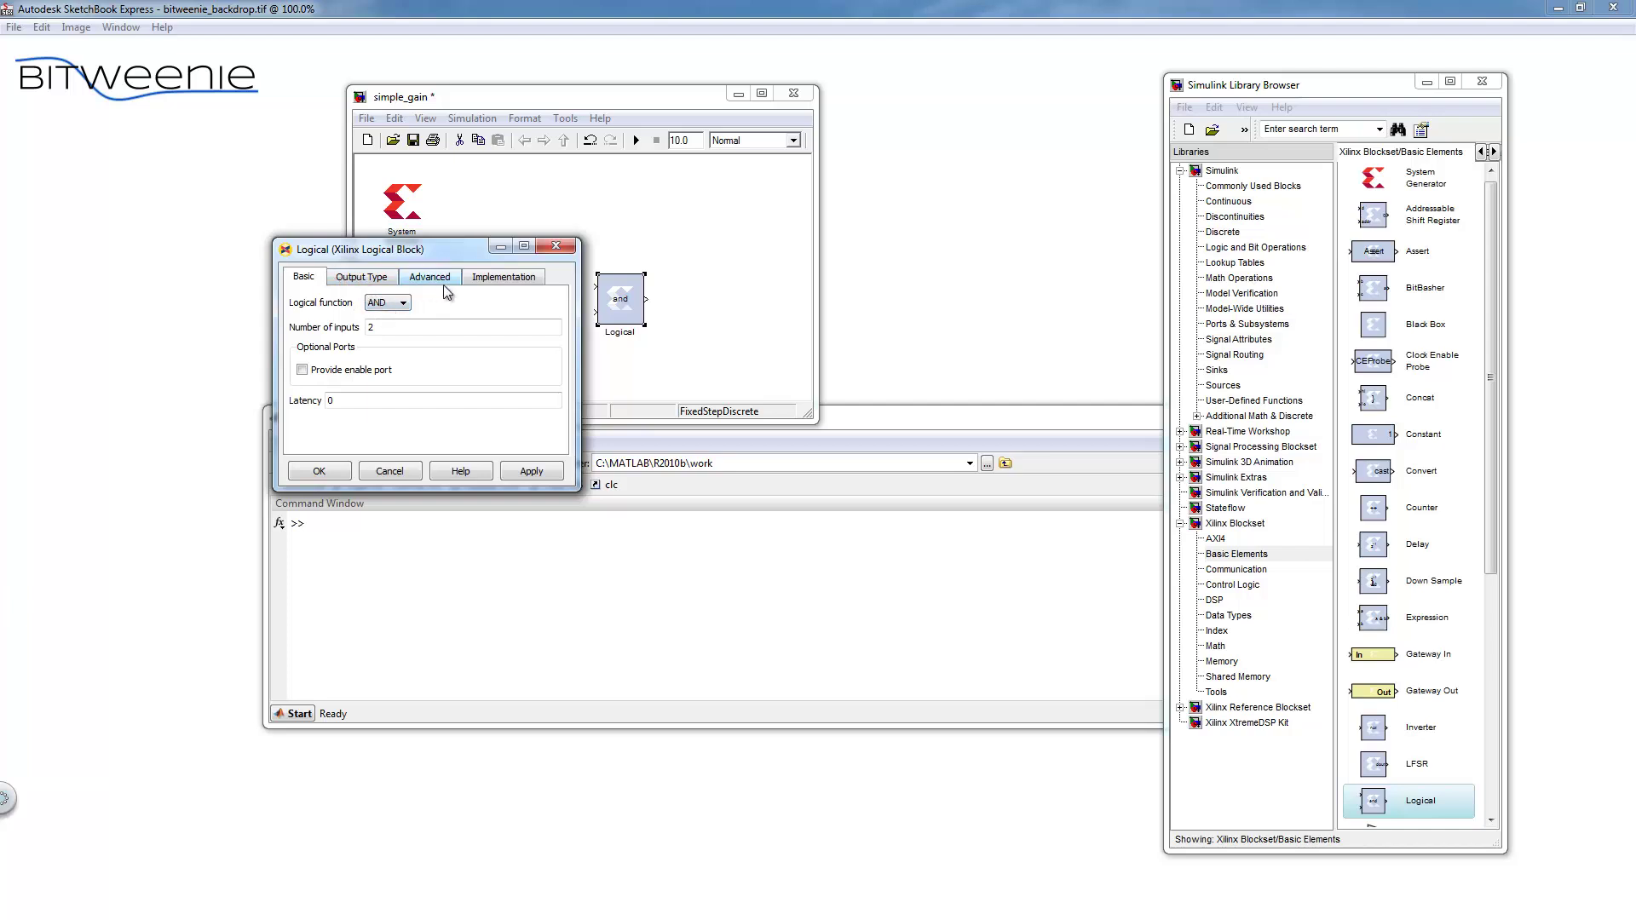
click(392, 305)
click(392, 309)
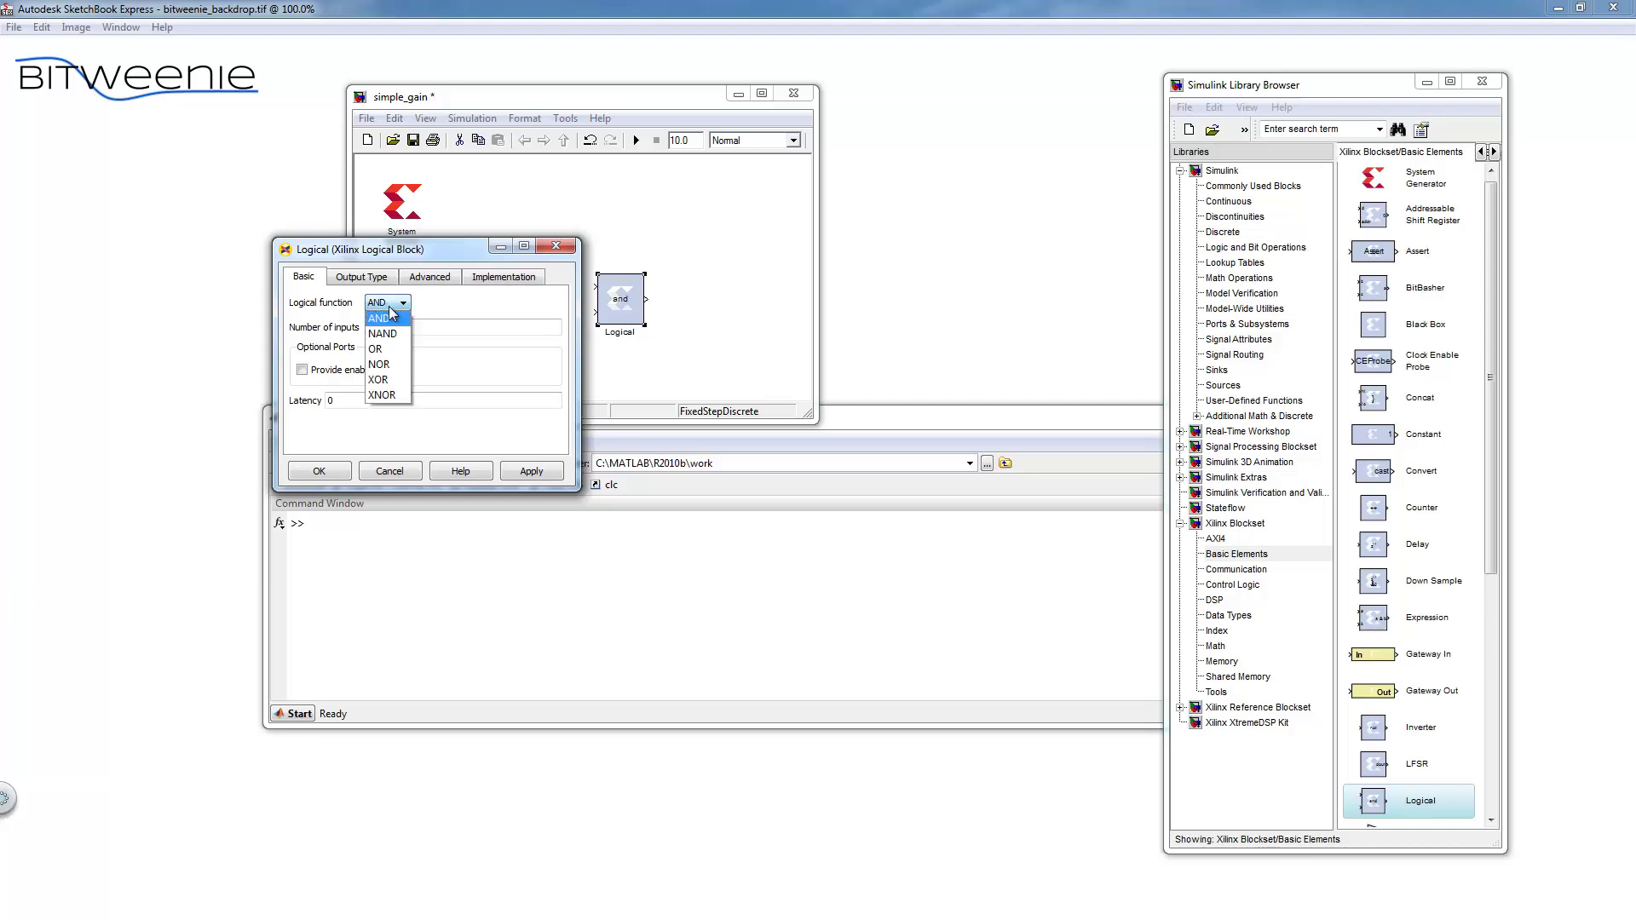
click(390, 350)
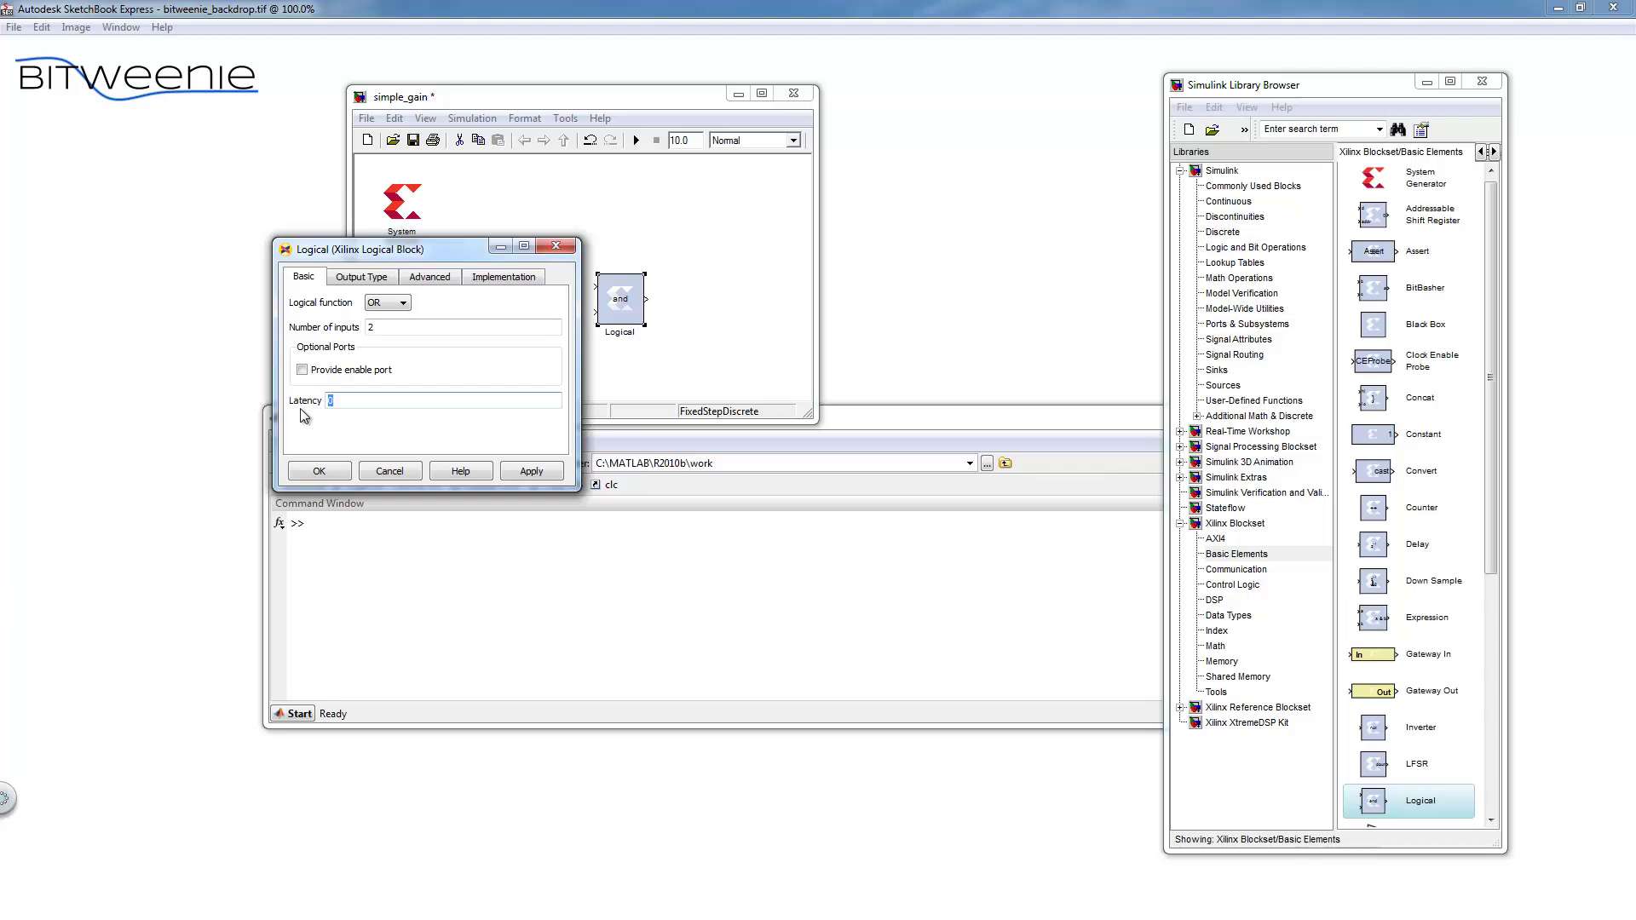
click(318, 470)
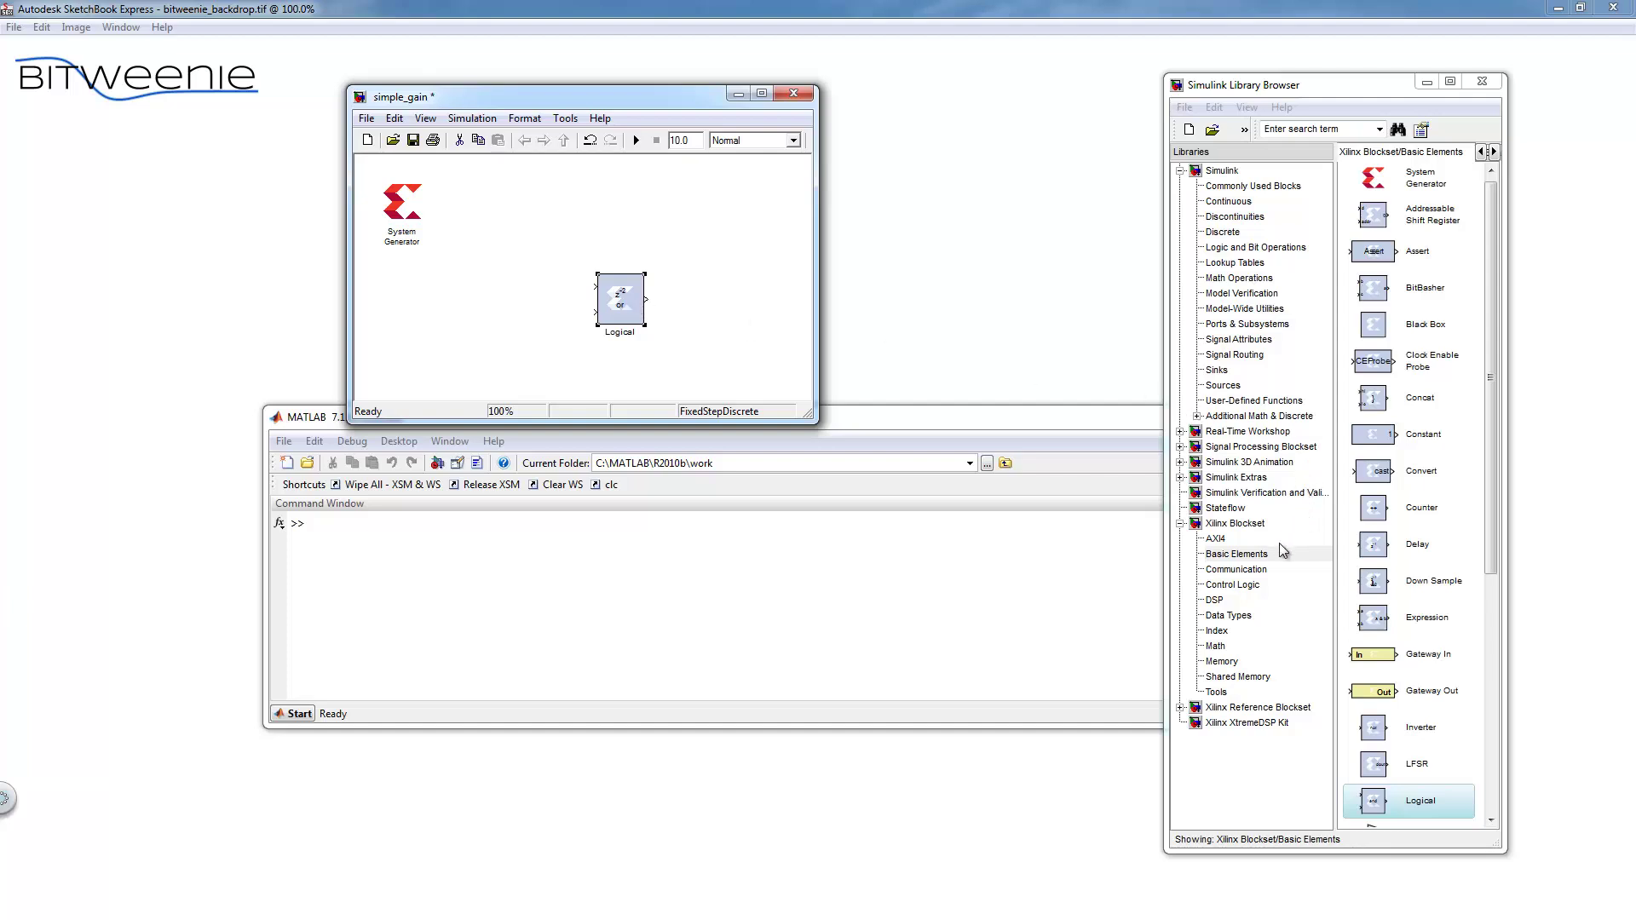
Try out a Reed-Solomon Decoder 7.1 block from the Communication library, review its attributes and optional pins, and remove it from the model
click(1259, 568)
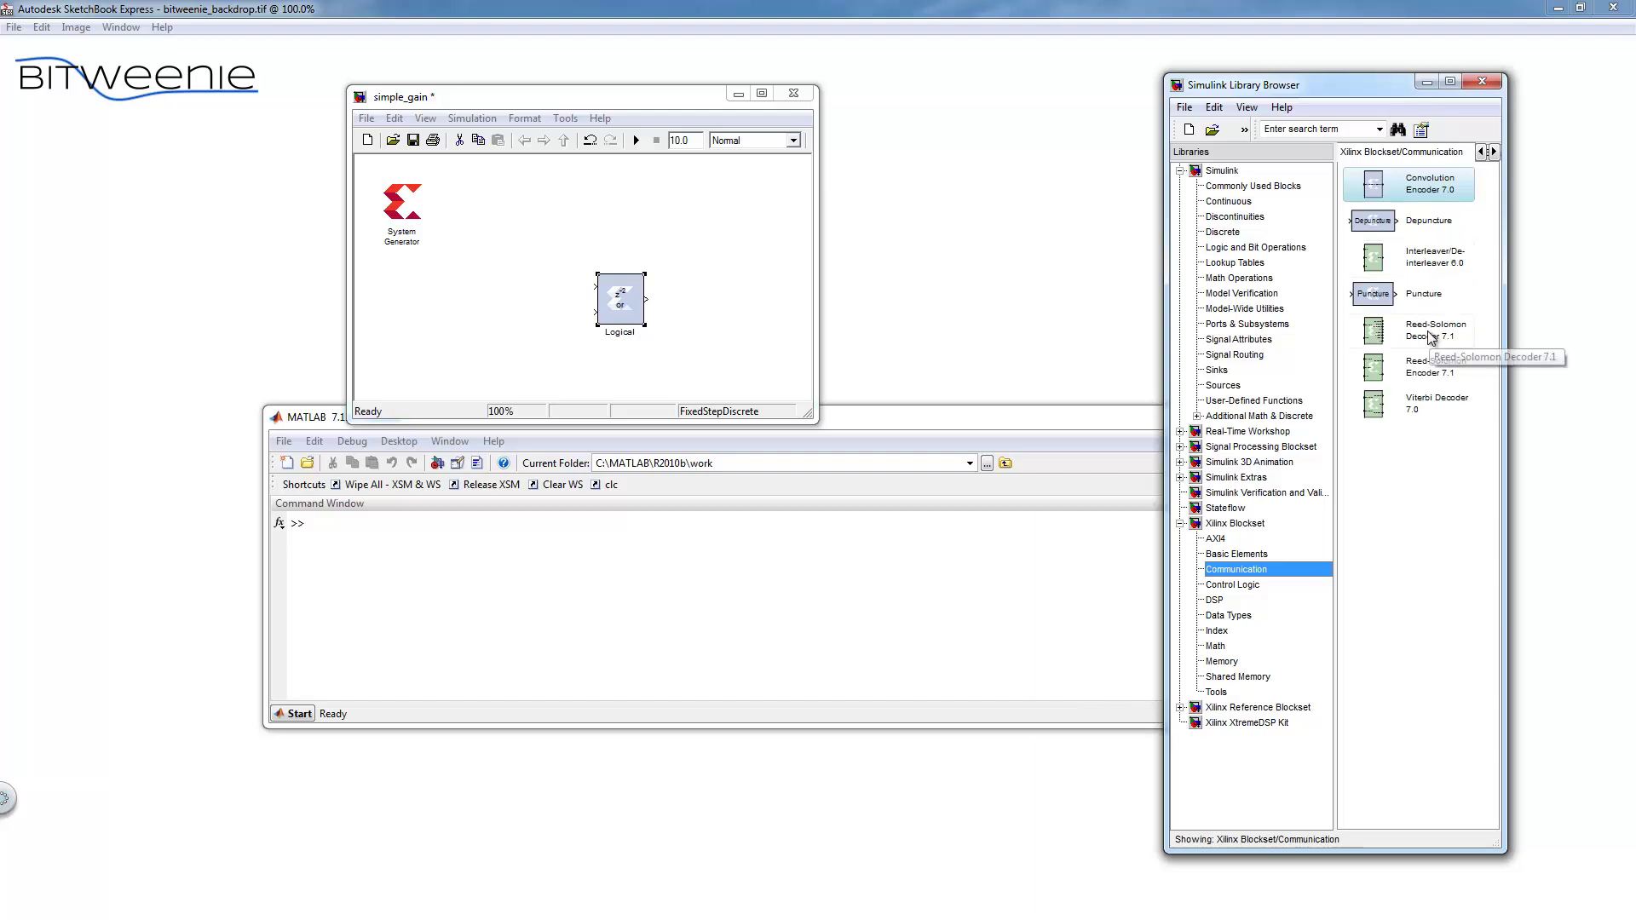
drag(1429, 335, 474, 256)
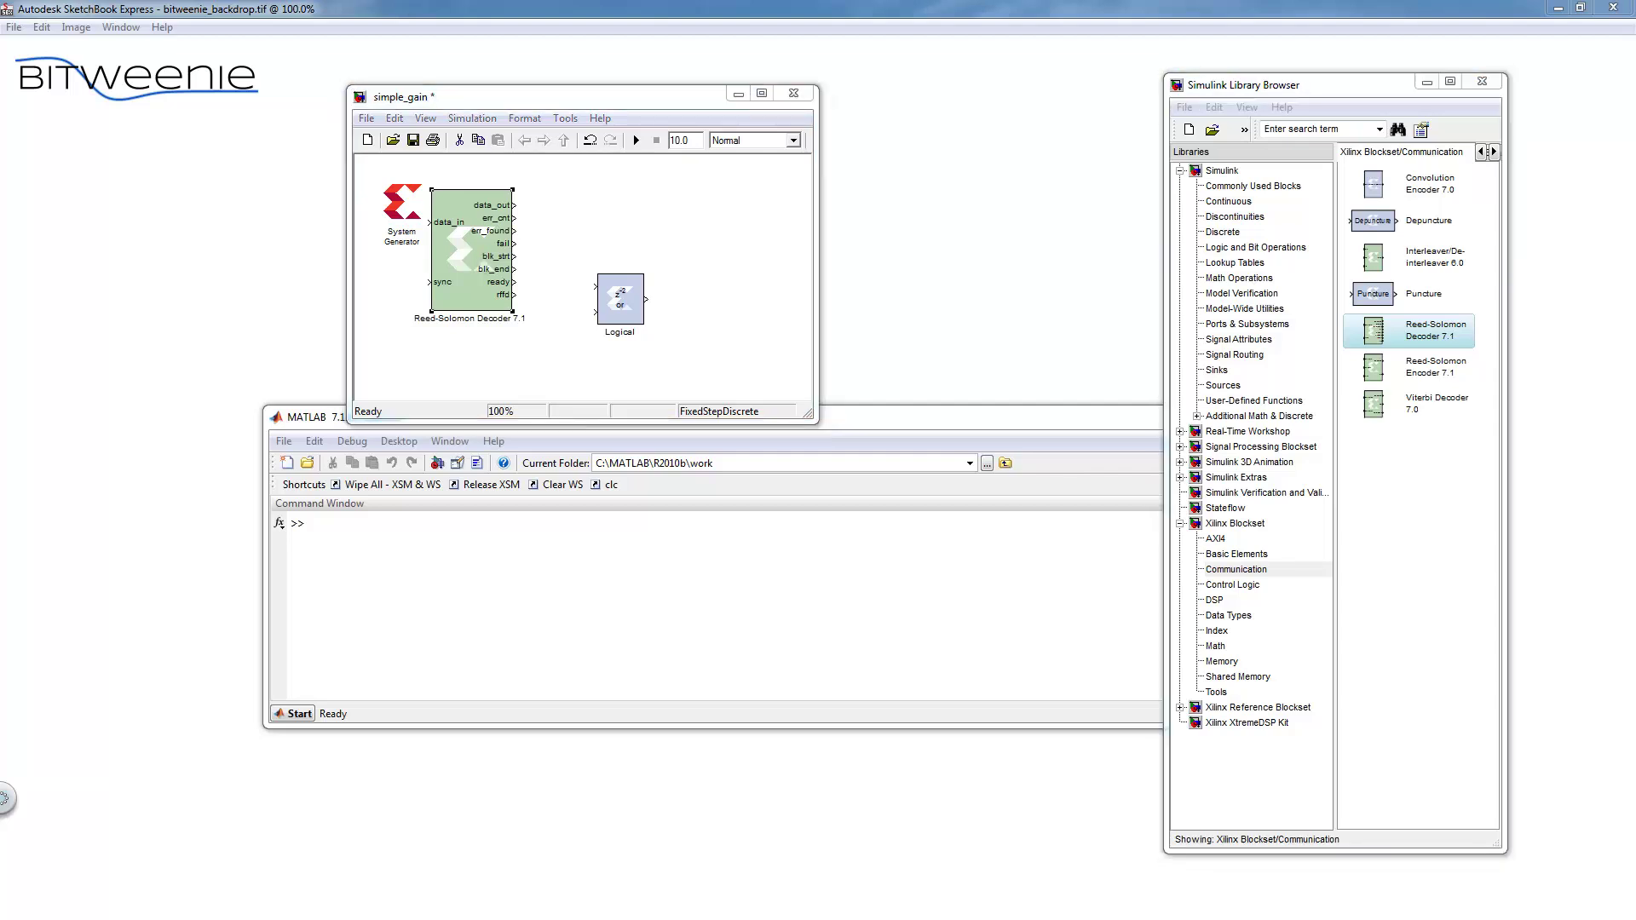
drag(319, 174, 822, 152)
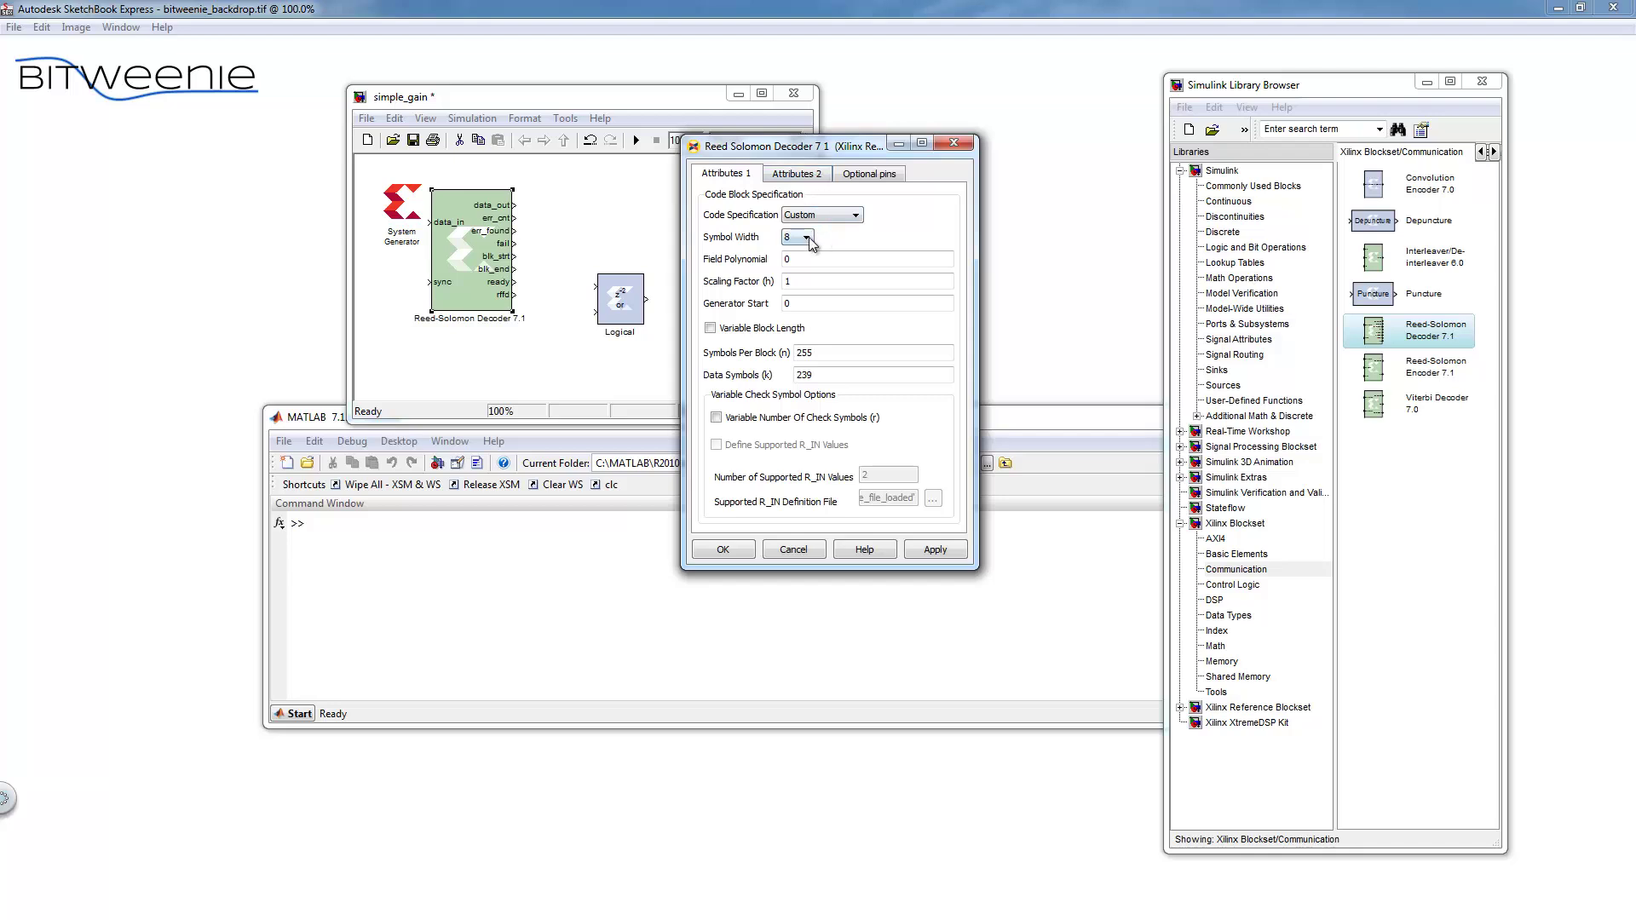
click(791, 174)
click(861, 181)
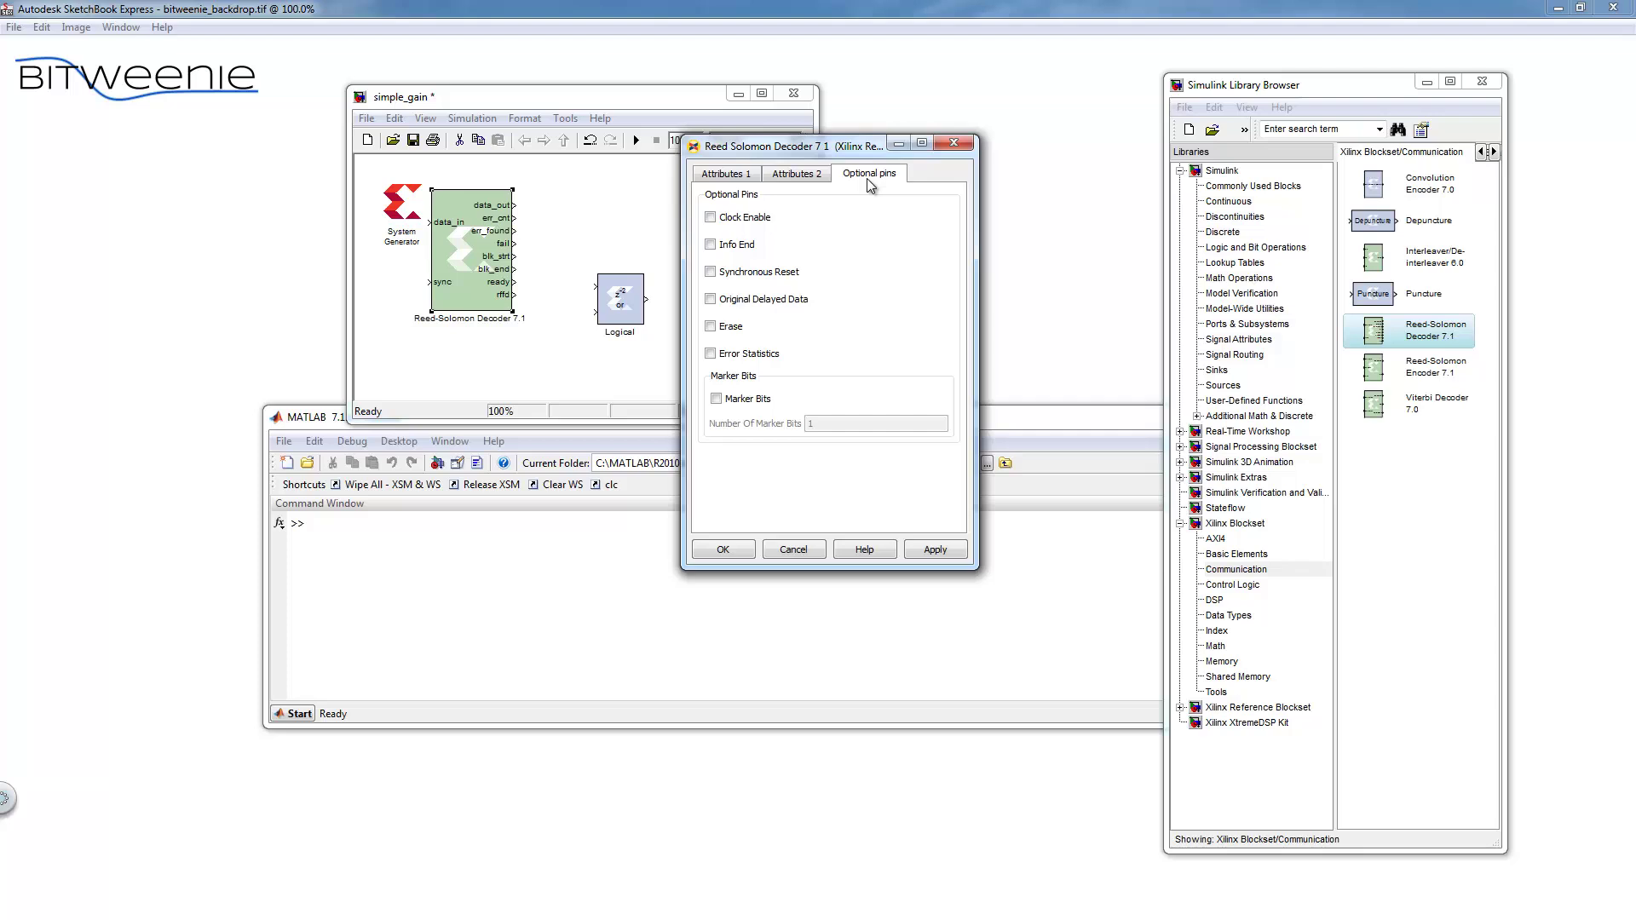
click(784, 552)
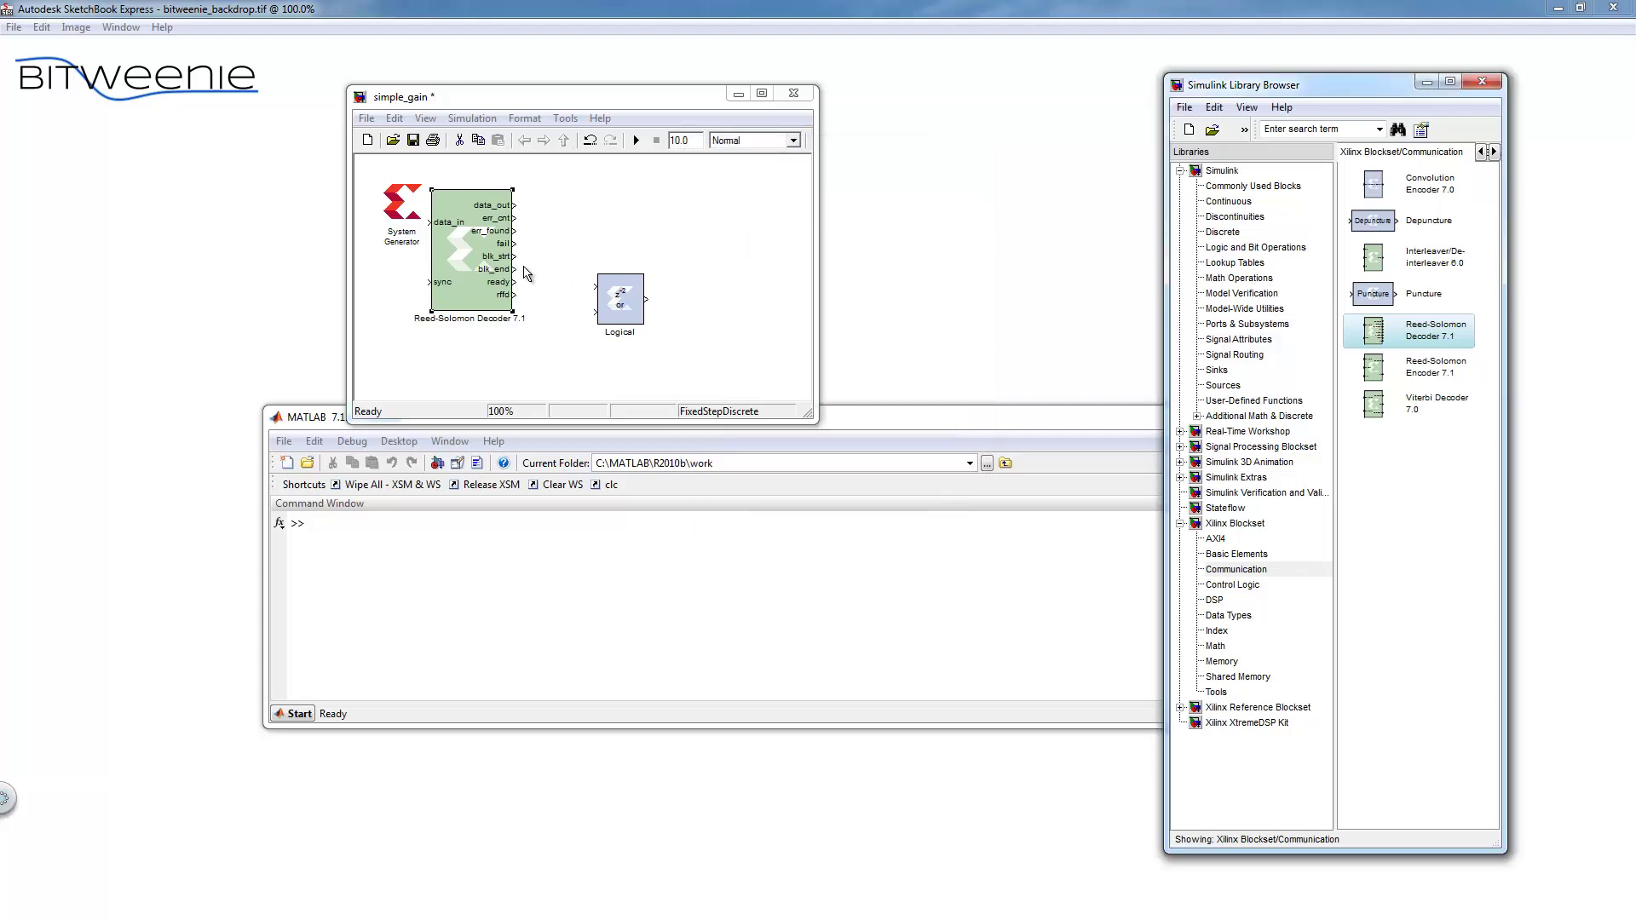
key(Delete)
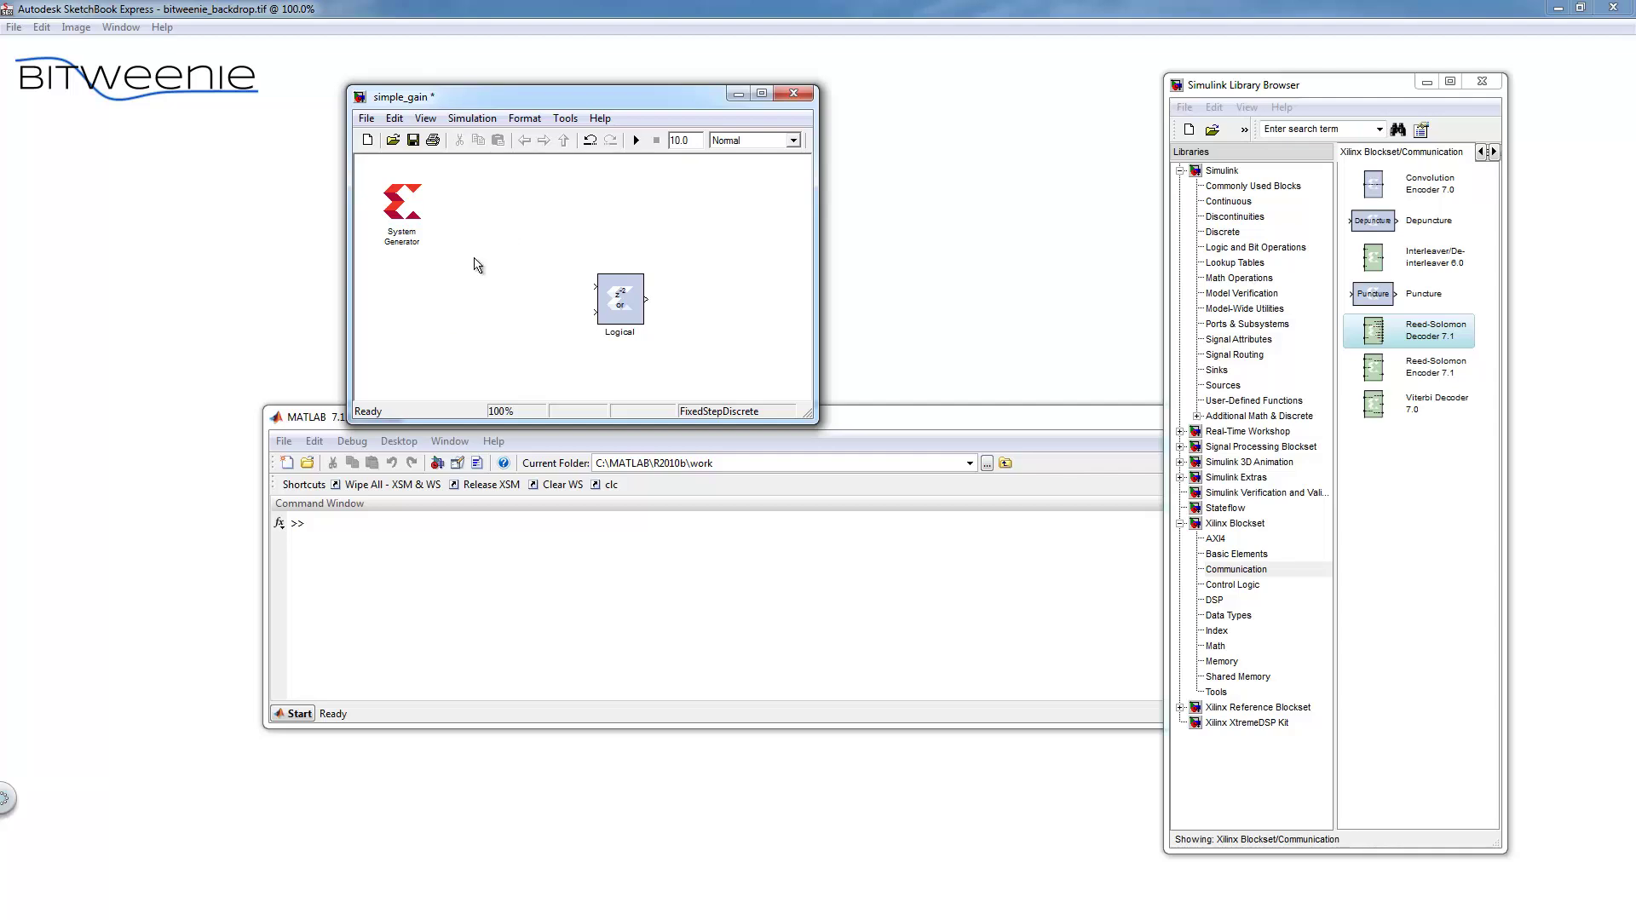
Look through the Xilinx DSP and Math libraries and add a Mult block above the Logical block in the model
click(1216, 601)
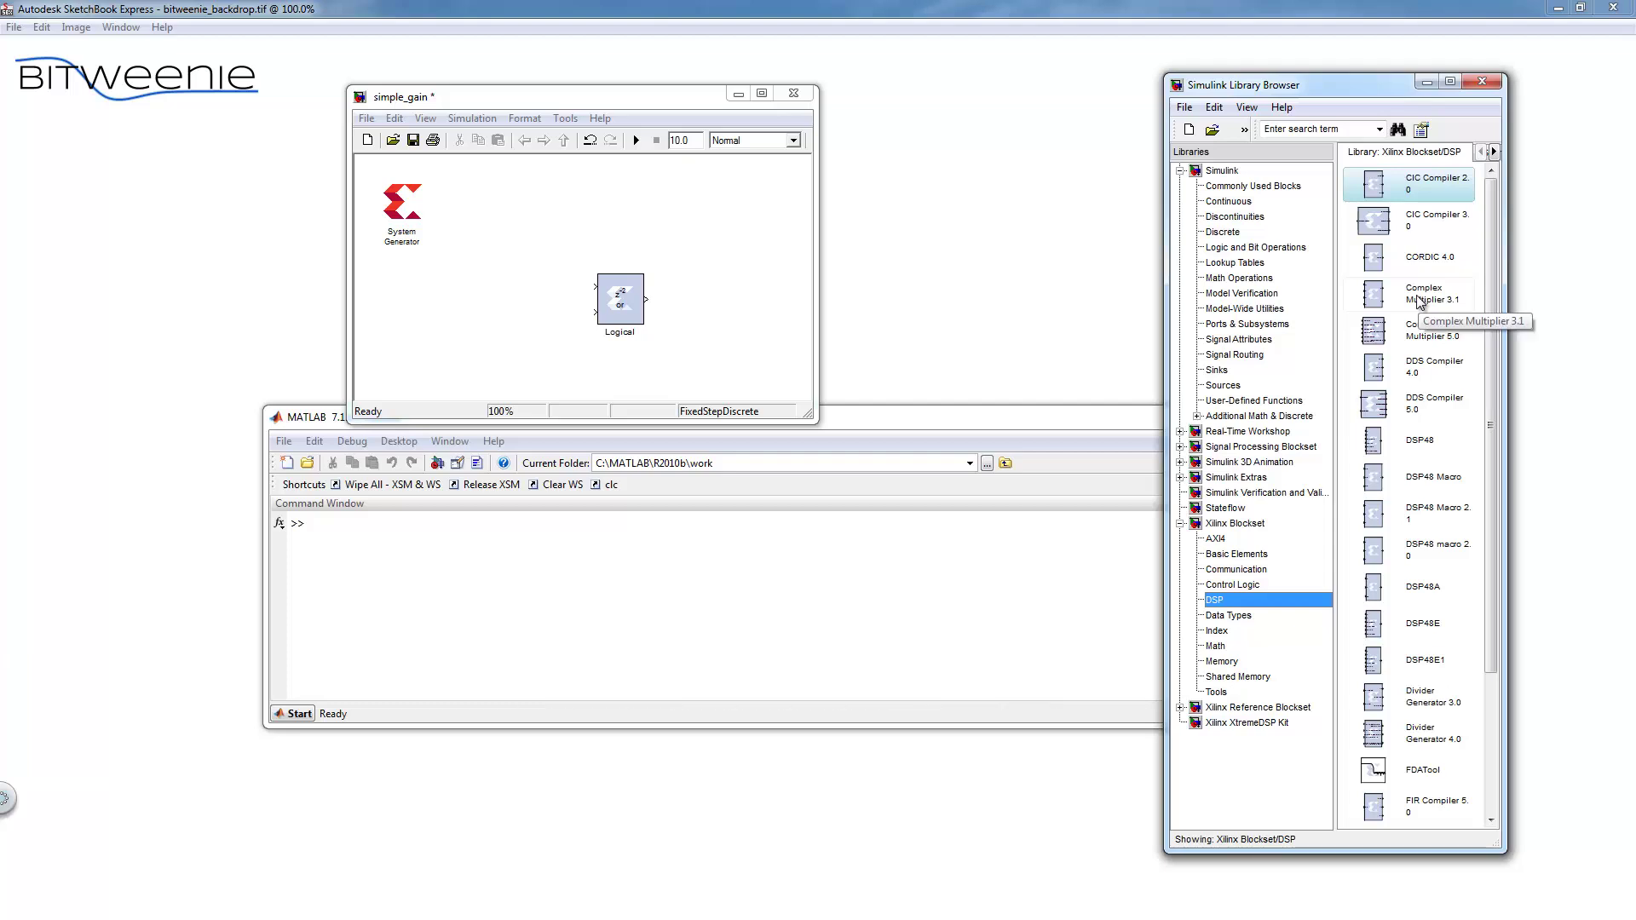
scroll(1424, 306, down, 1)
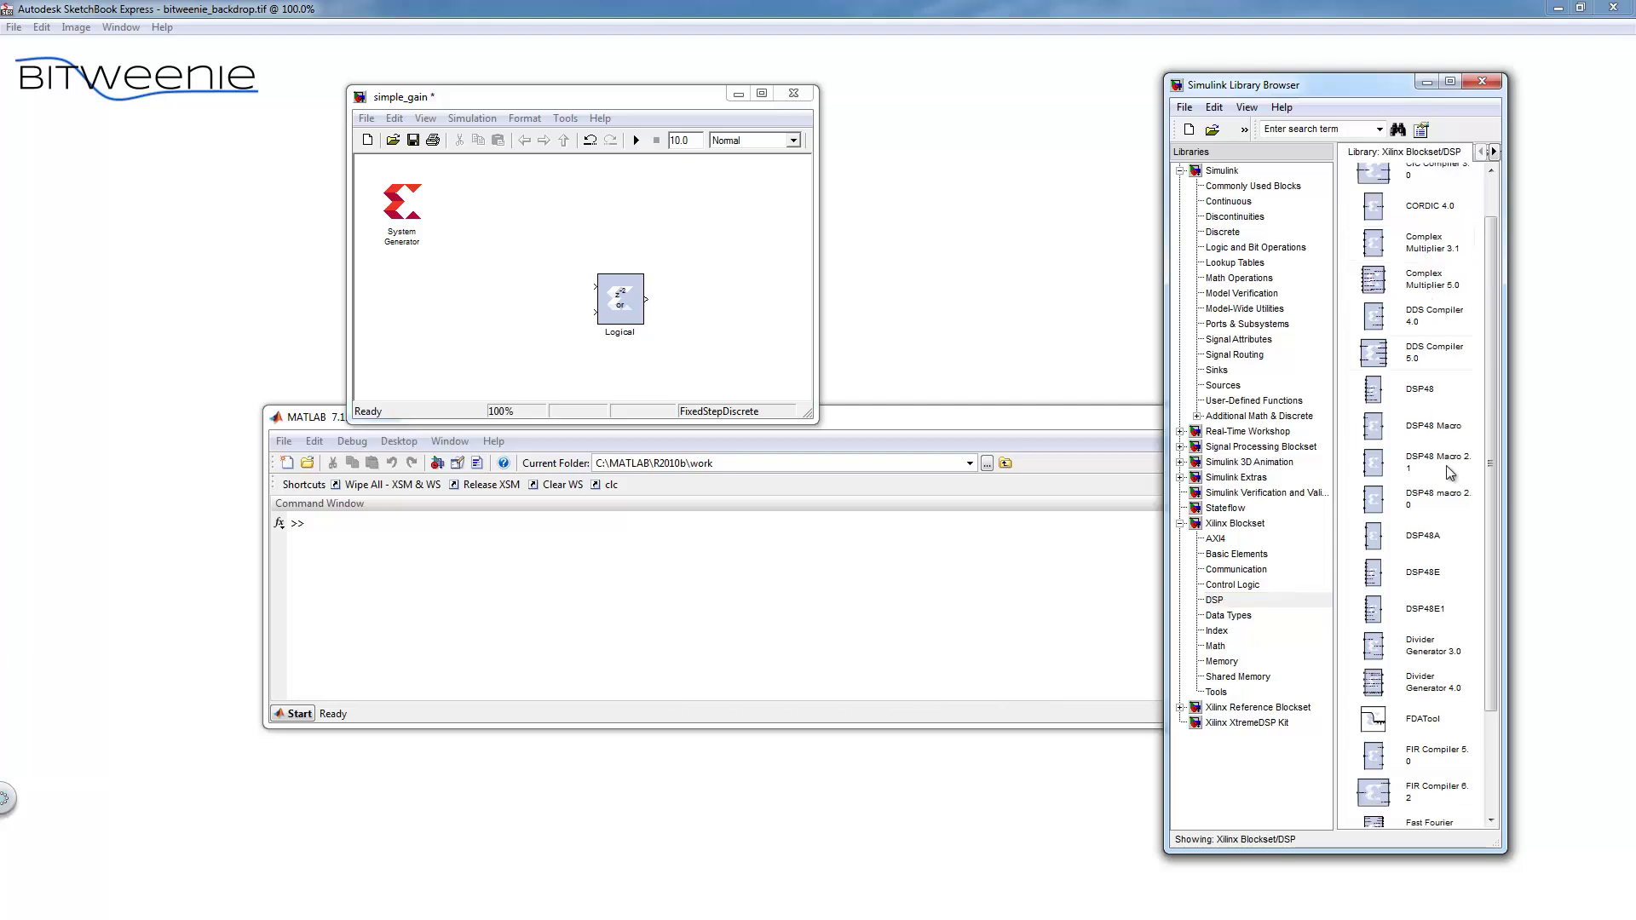
click(1427, 525)
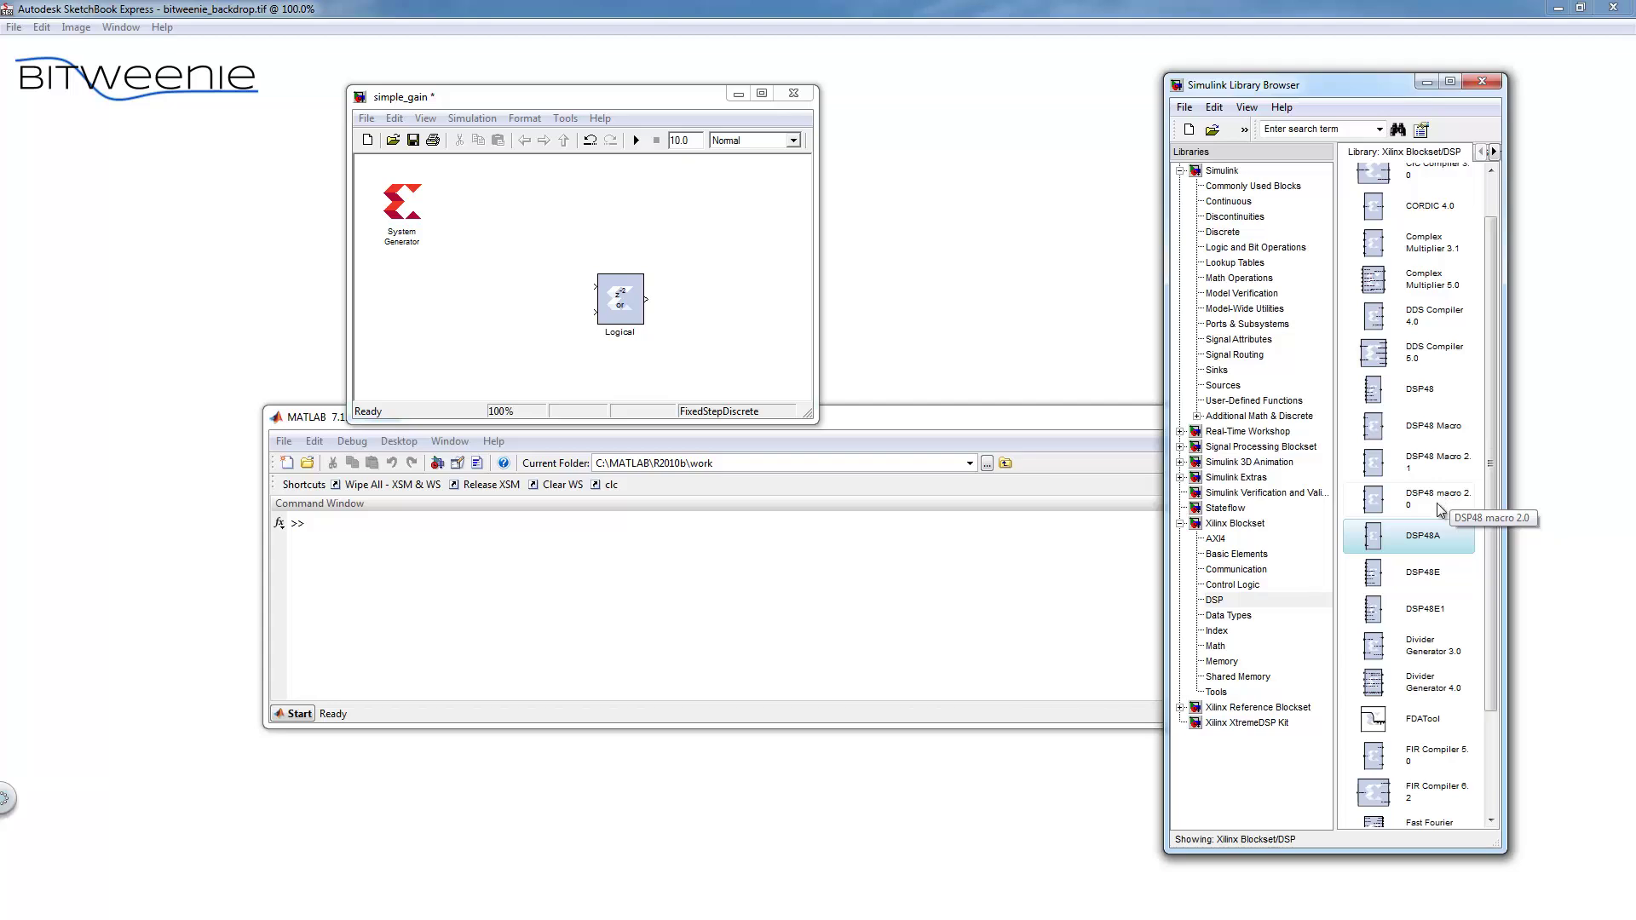
click(1220, 646)
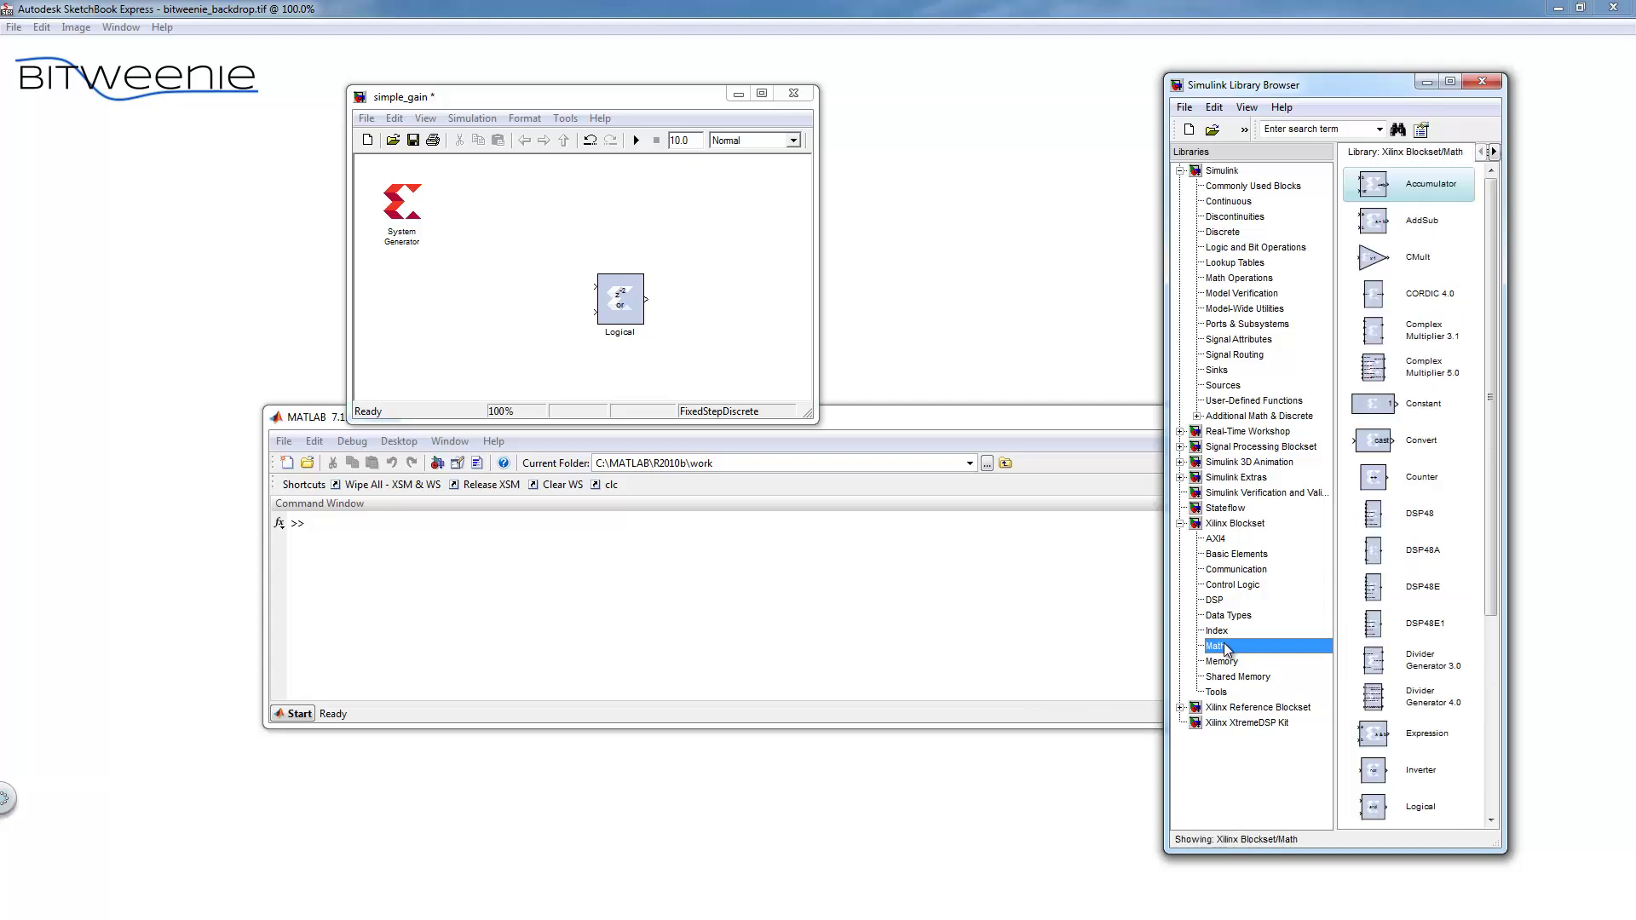
click(1425, 268)
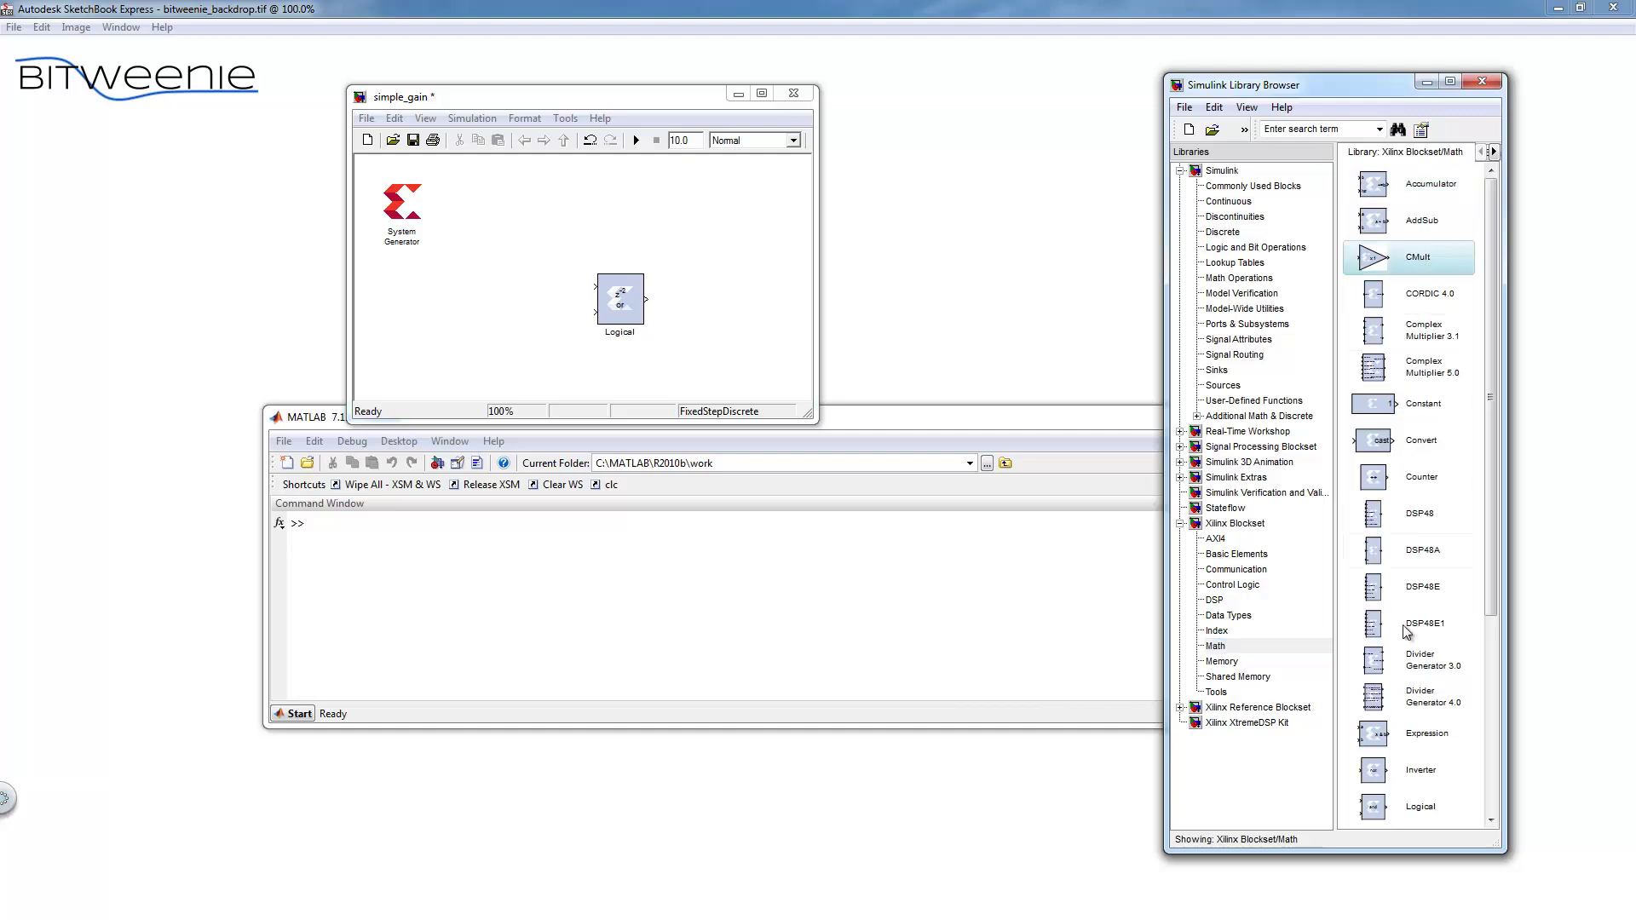
scroll(1430, 770, down, 4)
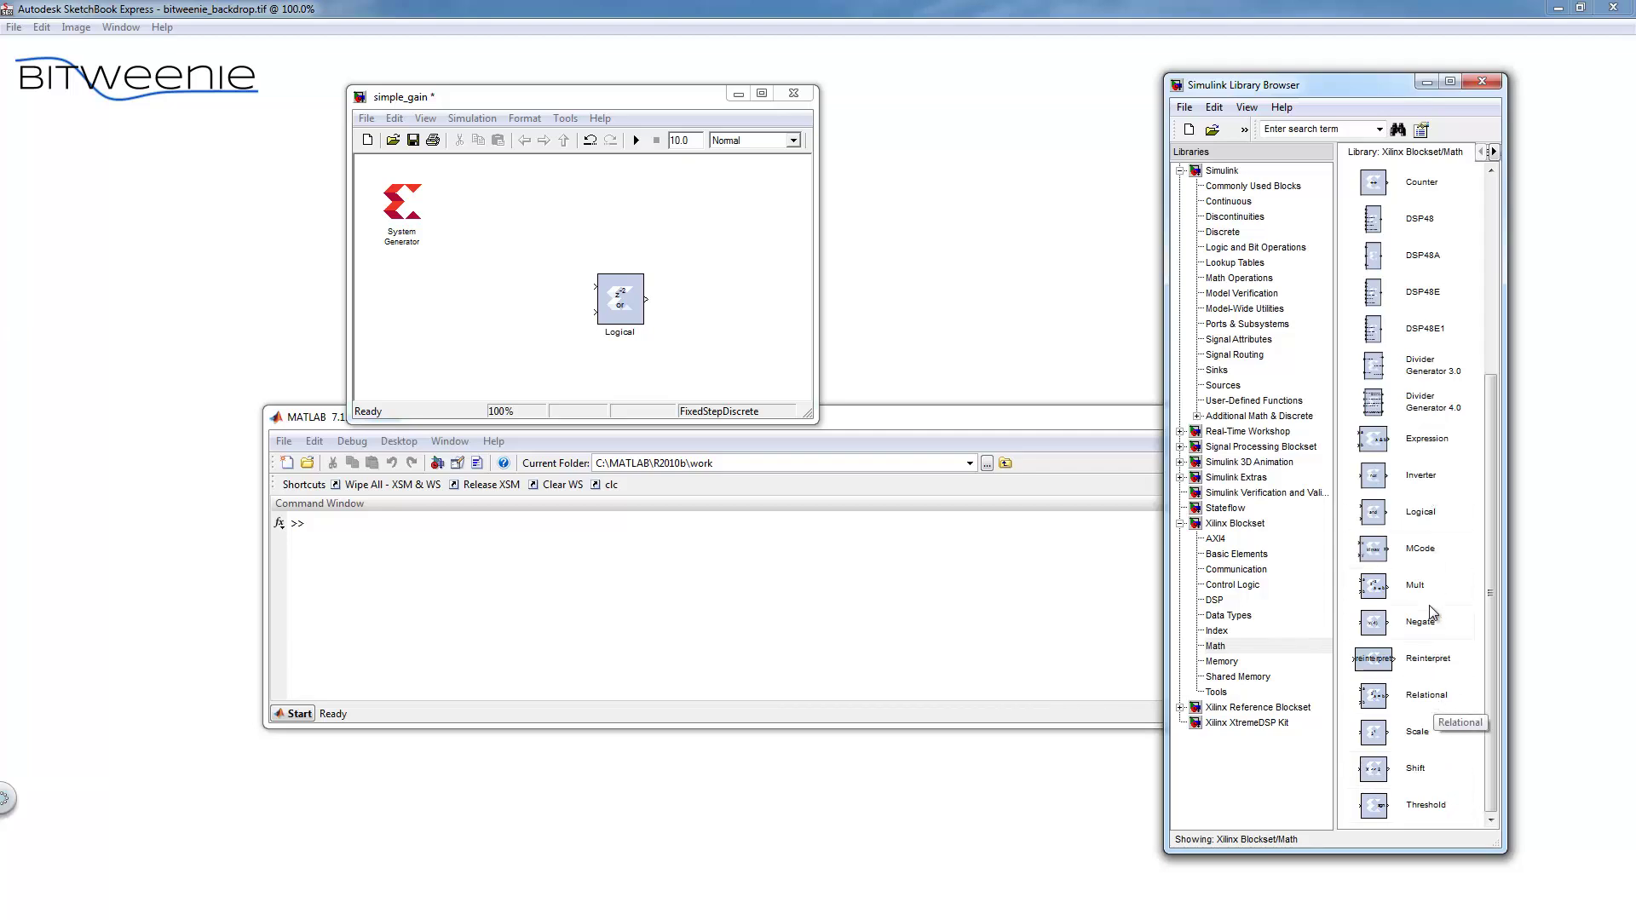
drag(1416, 595, 661, 188)
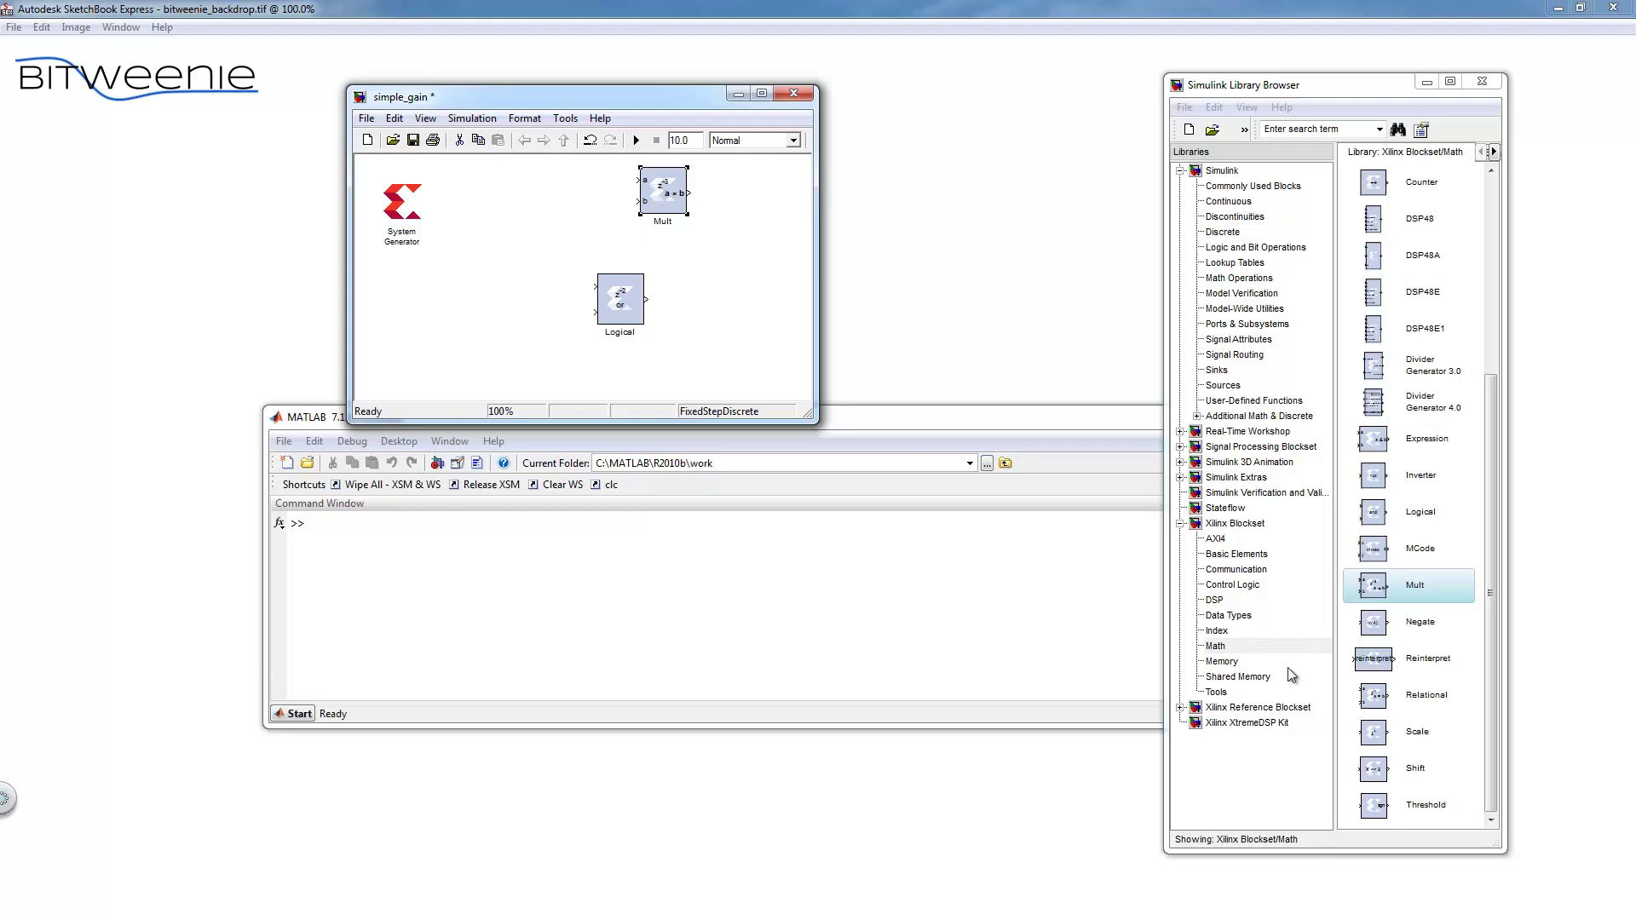
Add a WaveScope block from the Xilinx Tools library below the System Generator block
click(1217, 693)
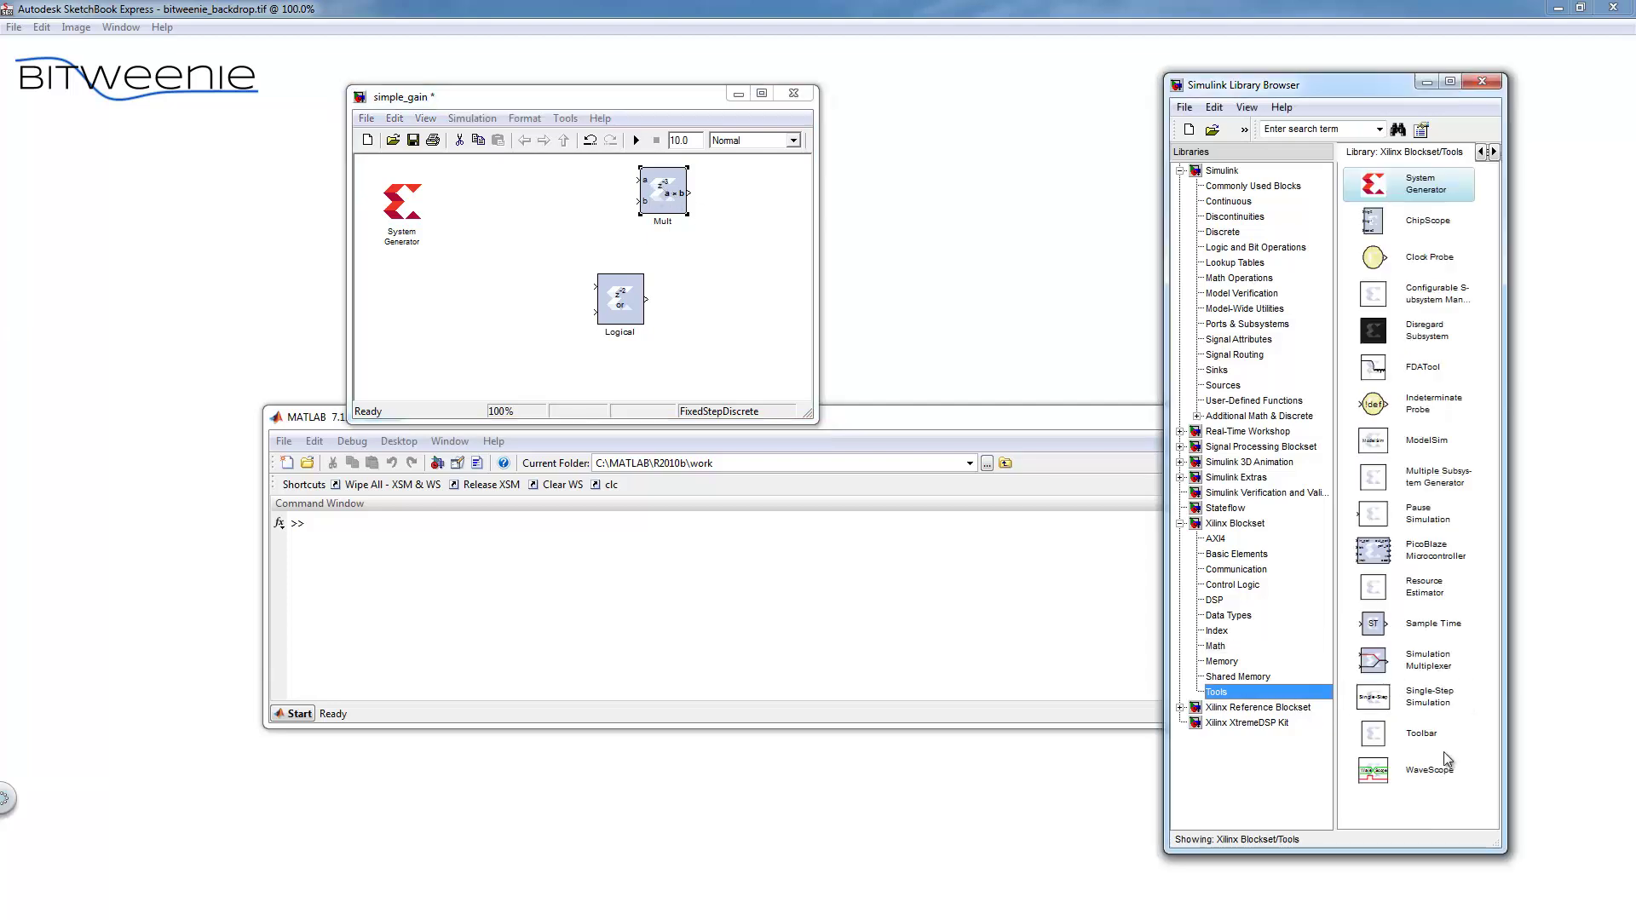
click(1433, 775)
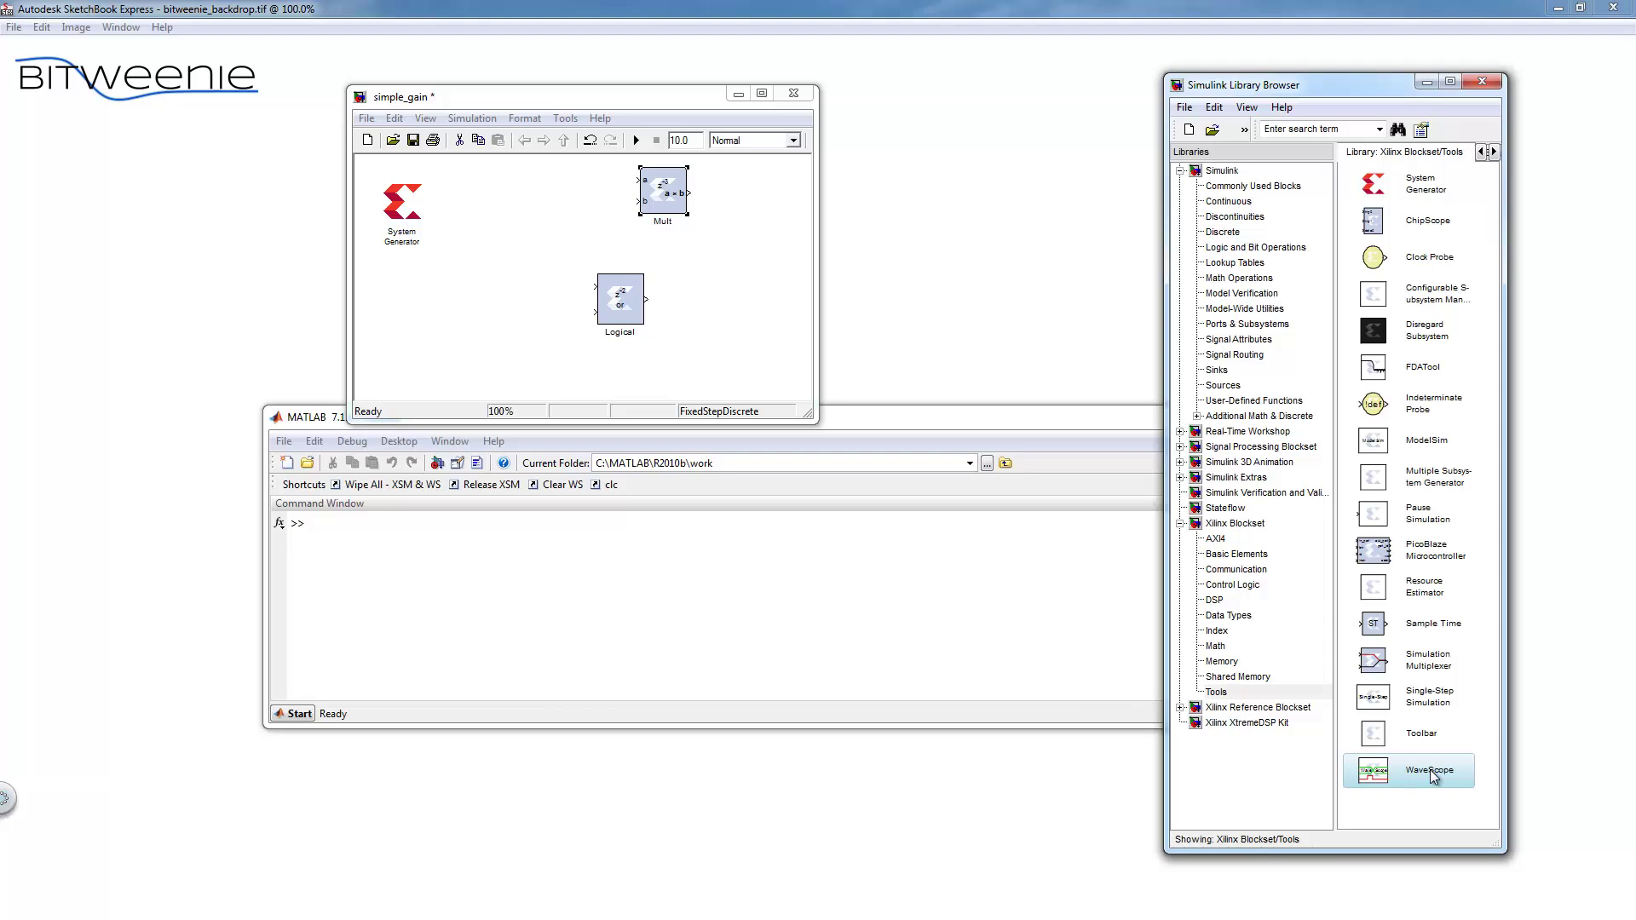
drag(1432, 775, 416, 313)
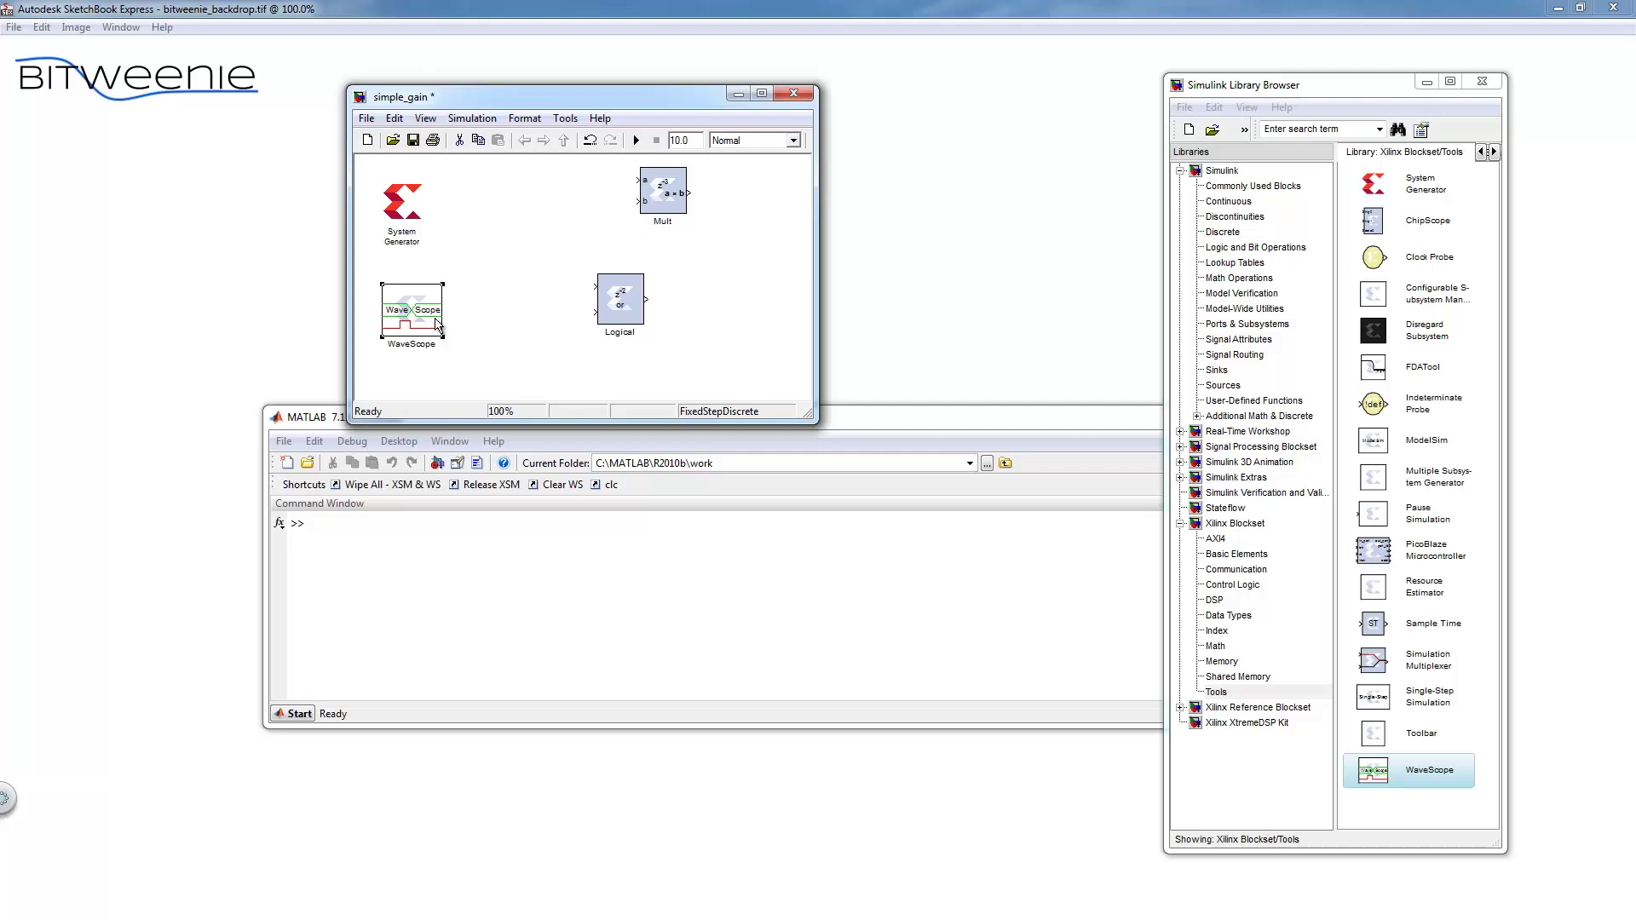